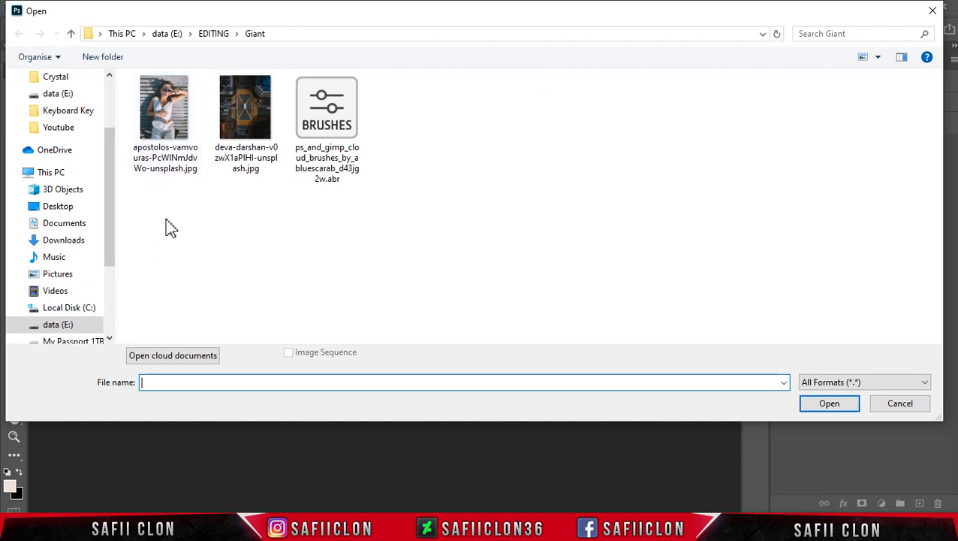
Open the woman's portrait and the aerial city intersection photo together, and unlock the portrait's Background layer
{"action": "left_click_drag", "start_coordinate": [157, 208], "coordinate": [254, 113]}
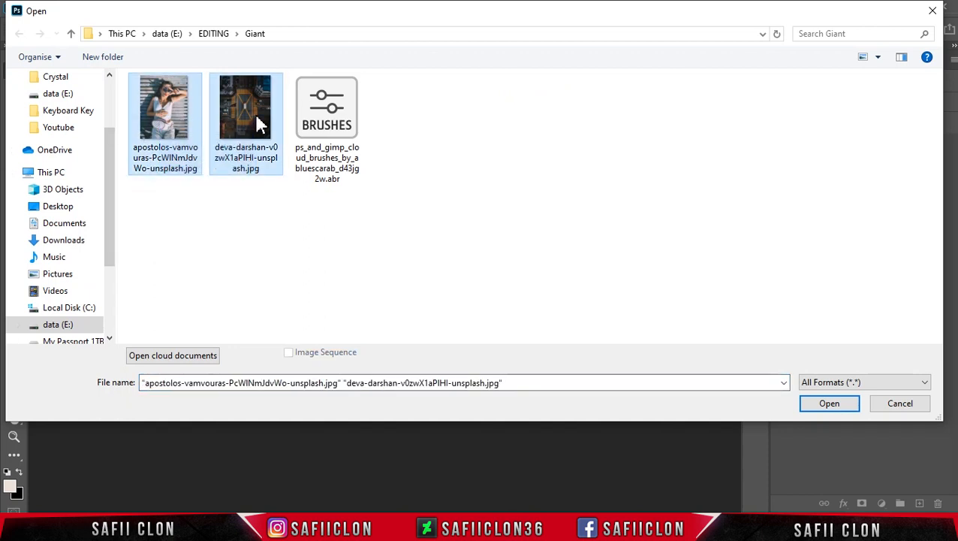
{"action": "left_click", "coordinate": [821, 409]}
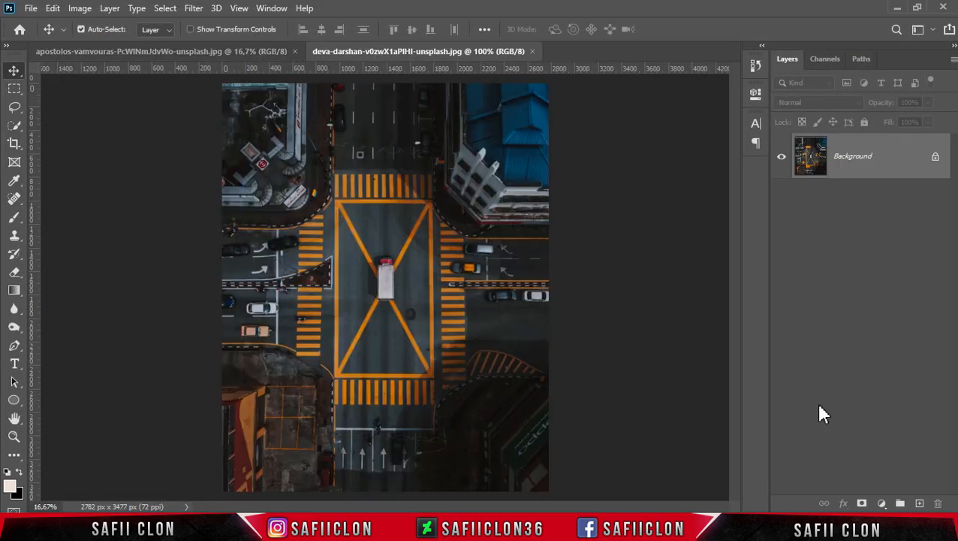
{"action": "left_click", "coordinate": [160, 50]}
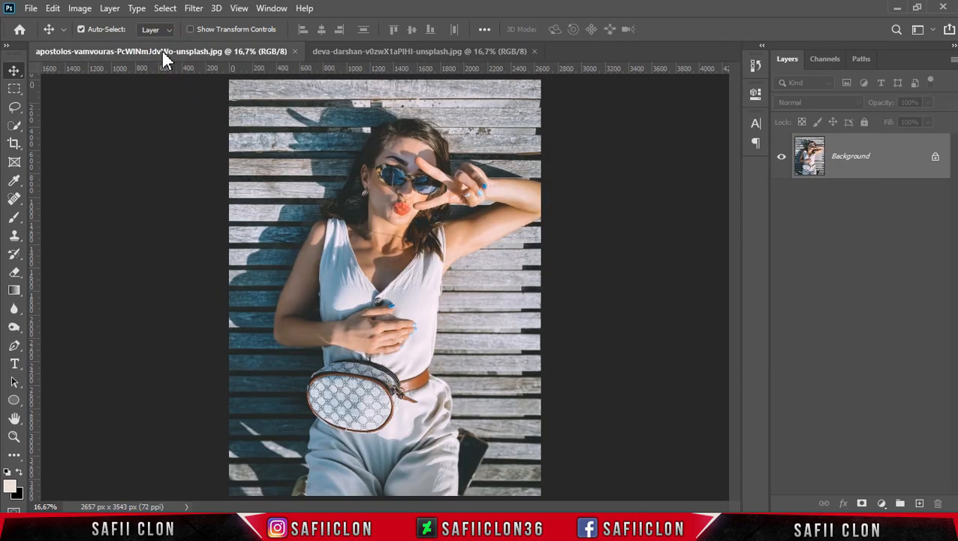
{"action": "left_click", "coordinate": [935, 159]}
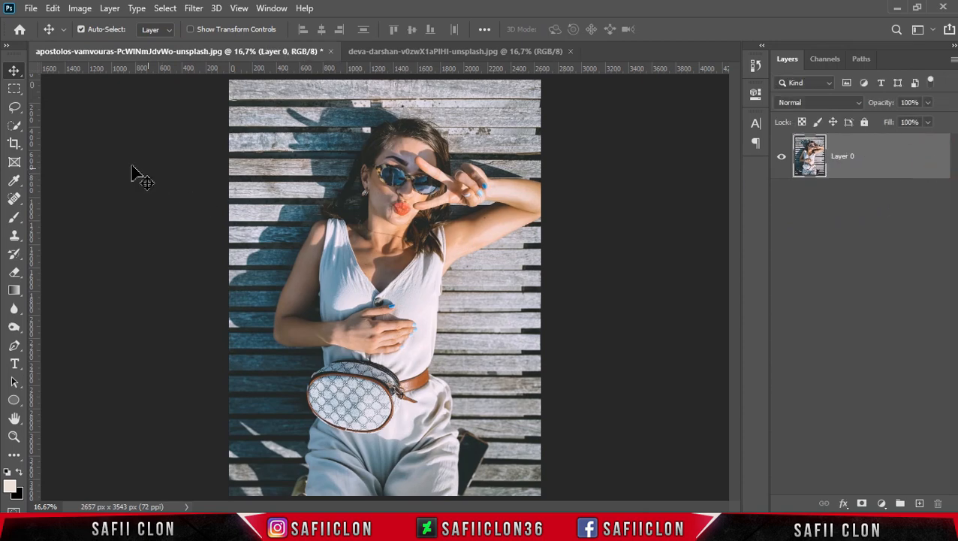
With the Quick Selection tool in add mode and a 36 px brush, select the woman's trousers and white top
{"action": "left_click", "coordinate": [15, 127]}
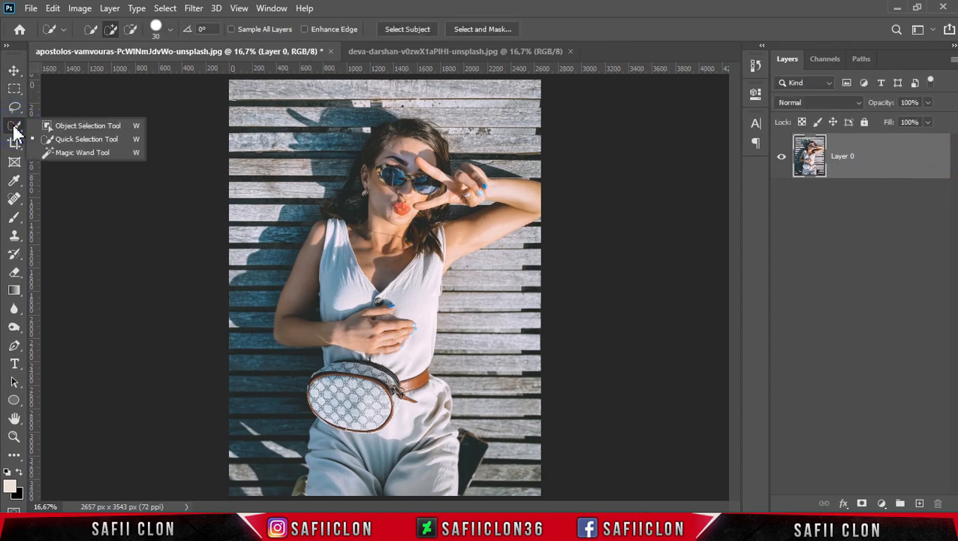
{"action": "left_click", "coordinate": [82, 140]}
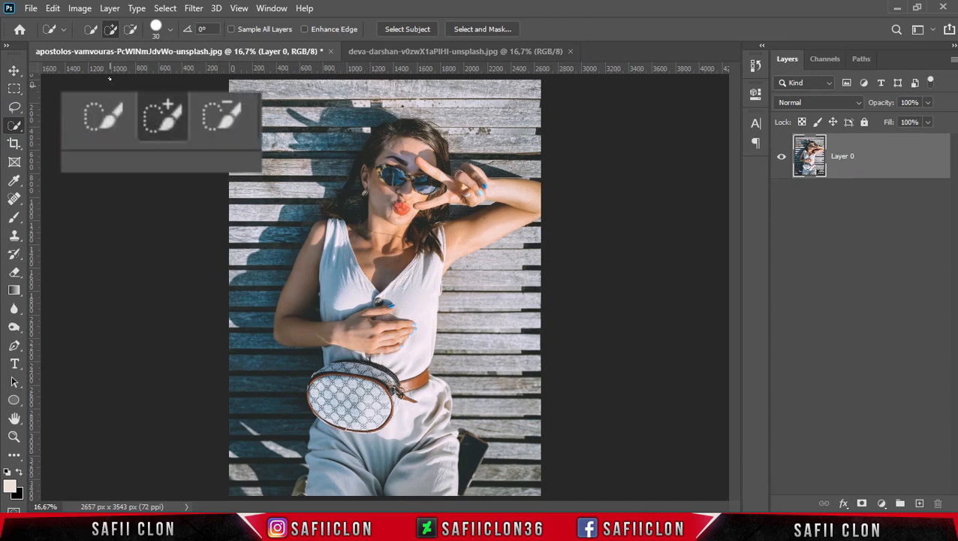
{"action": "left_click", "coordinate": [110, 29]}
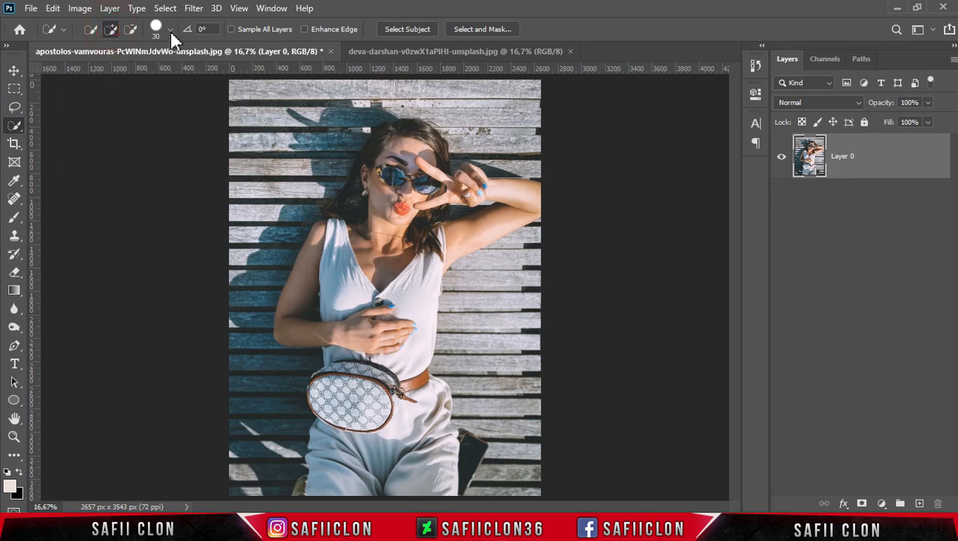
{"action": "left_click", "coordinate": [171, 30]}
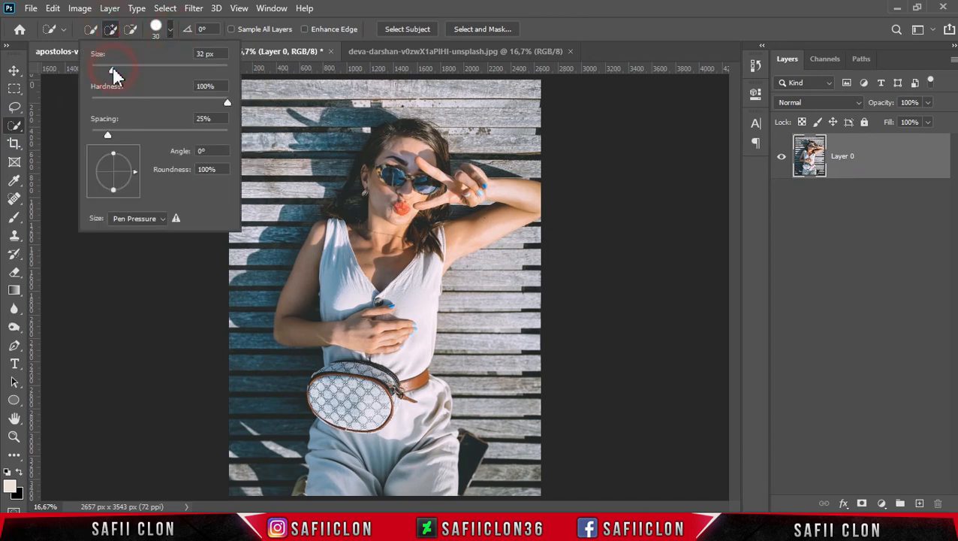
{"action": "left_click", "coordinate": [171, 31]}
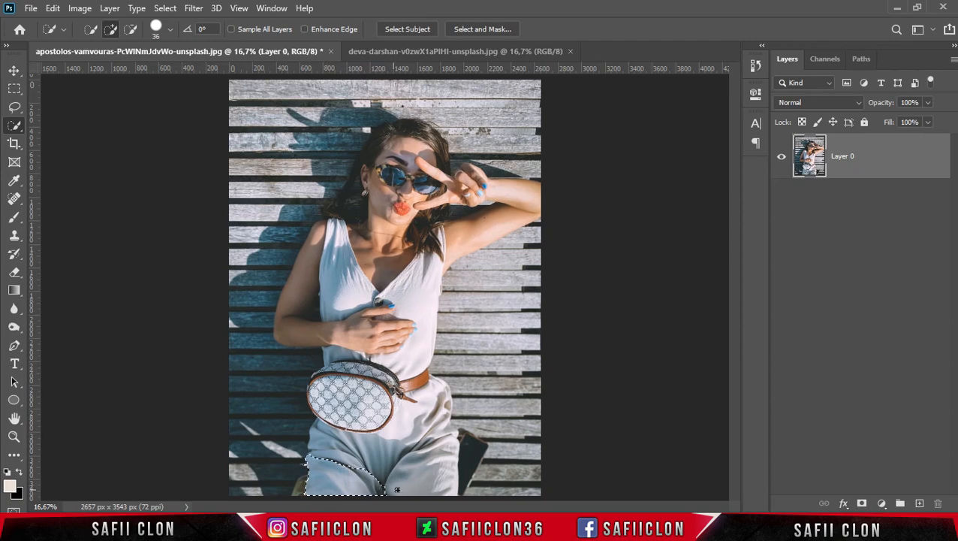
{"action": "mouse_move", "coordinate": [397, 490]}
{"action": "left_mouse_down"}
{"action": "mouse_move", "coordinate": [420, 439]}
{"action": "mouse_move", "coordinate": [351, 330]}
{"action": "mouse_move", "coordinate": [381, 251]}
{"action": "left_mouse_up"}
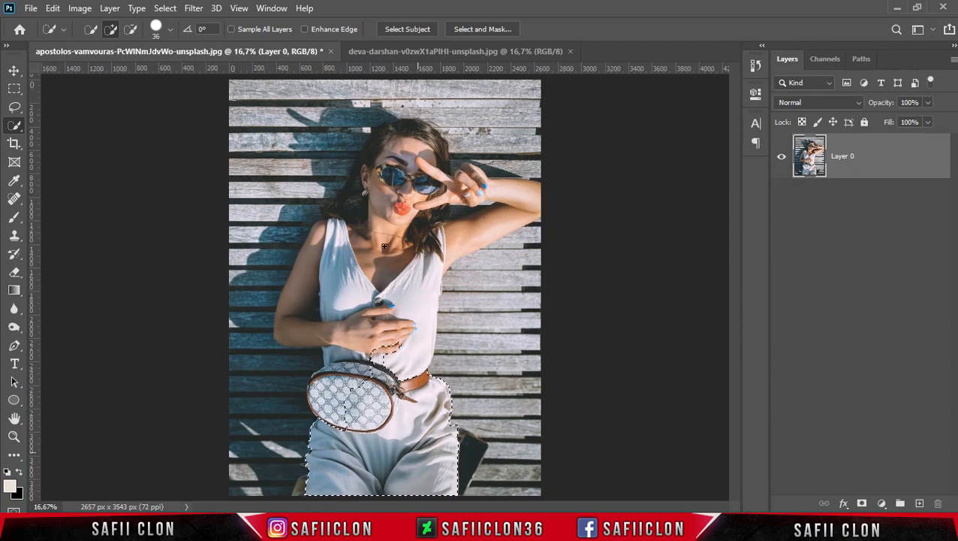
Add the rest of the patterned waist bag, including its outer edge, to the selection
{"action": "key", "text": "ctrl+plus"}
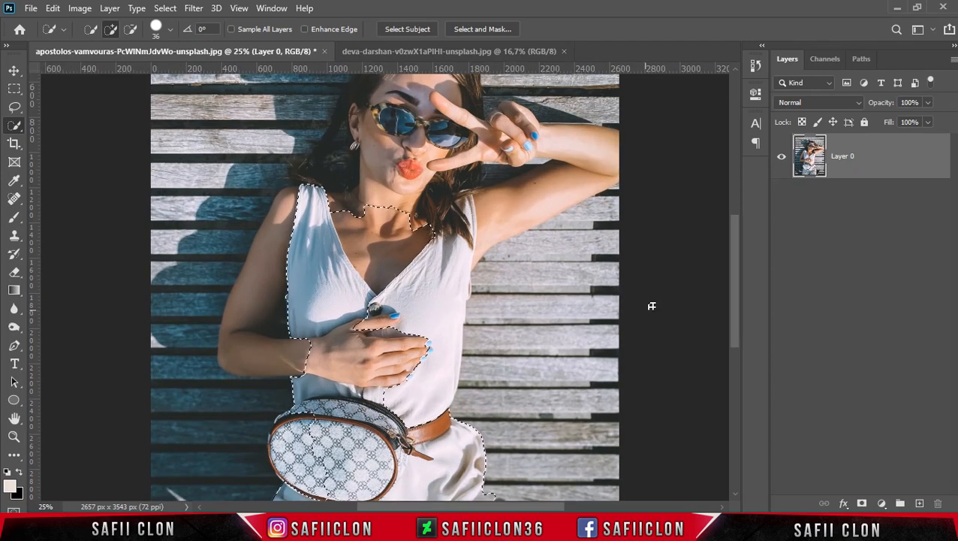
{"action": "scroll", "coordinate": [464, 324], "scroll_direction": "down", "scroll_amount": 3}
{"action": "left_click", "coordinate": [323, 391]}
{"action": "left_click_drag", "start_coordinate": [307, 364], "coordinate": [282, 332]}
{"action": "right_click", "coordinate": [275, 334], "text": "alt"}
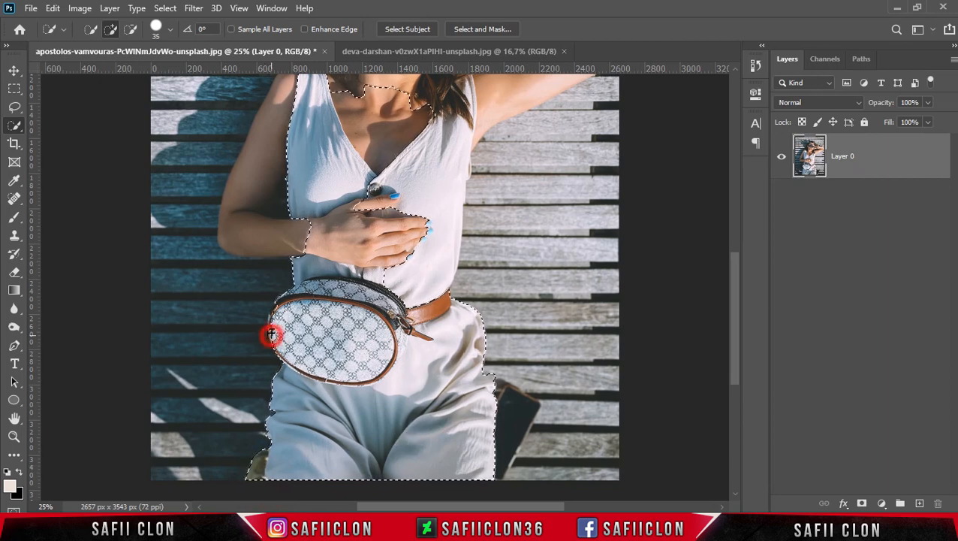
{"action": "left_click", "coordinate": [273, 314]}
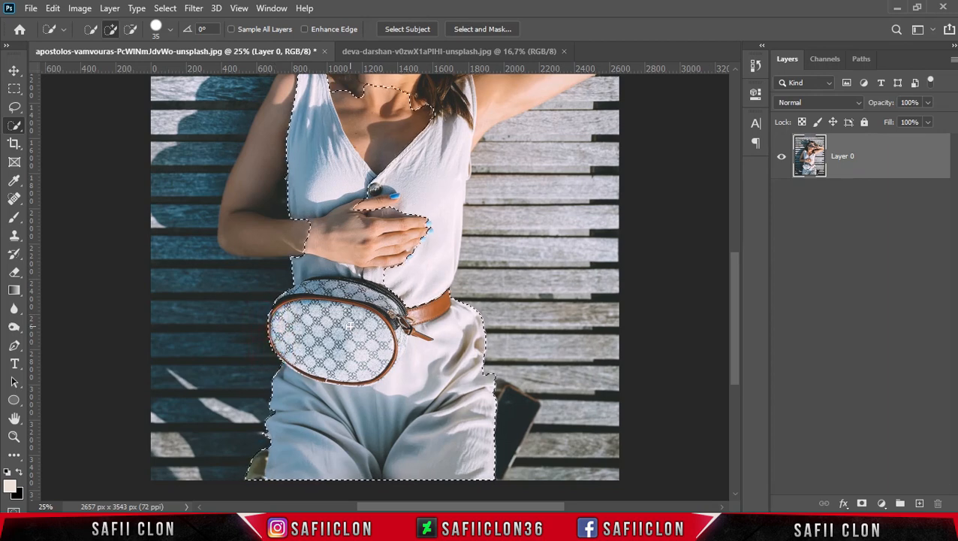
{"action": "scroll", "coordinate": [364, 349], "scroll_direction": "up", "scroll_amount": 2}
{"action": "scroll", "coordinate": [364, 349], "scroll_direction": "up", "scroll_amount": 2}
{"action": "left_click_drag", "start_coordinate": [280, 337], "coordinate": [249, 338]}
{"action": "scroll", "coordinate": [277, 317], "scroll_direction": "down", "scroll_amount": 1}
{"action": "key", "text": "ctrl+z"}
Reduce the selection brush to 25 px and add the shoulder, face, raised arm, hand and hair to the selection
{"action": "key", "text": "bracketleft"}
{"action": "key", "text": "bracketleft"}
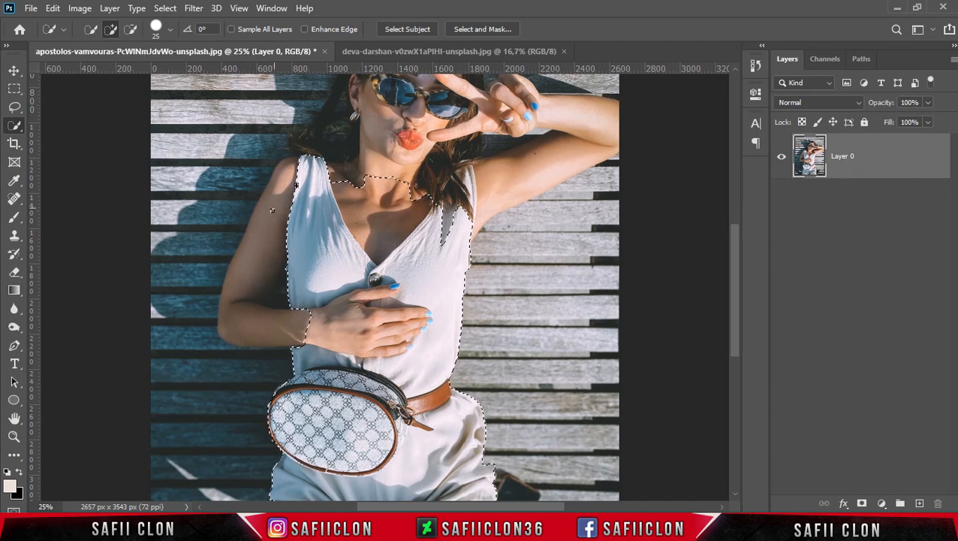
{"action": "scroll", "coordinate": [268, 324], "scroll_direction": "up", "scroll_amount": 2}
{"action": "mouse_move", "coordinate": [289, 274]}
{"action": "left_mouse_down"}
{"action": "mouse_move", "coordinate": [379, 208]}
{"action": "mouse_move", "coordinate": [420, 248]}
{"action": "mouse_move", "coordinate": [451, 169]}
{"action": "mouse_move", "coordinate": [473, 150]}
{"action": "mouse_move", "coordinate": [443, 280]}
{"action": "left_mouse_up"}
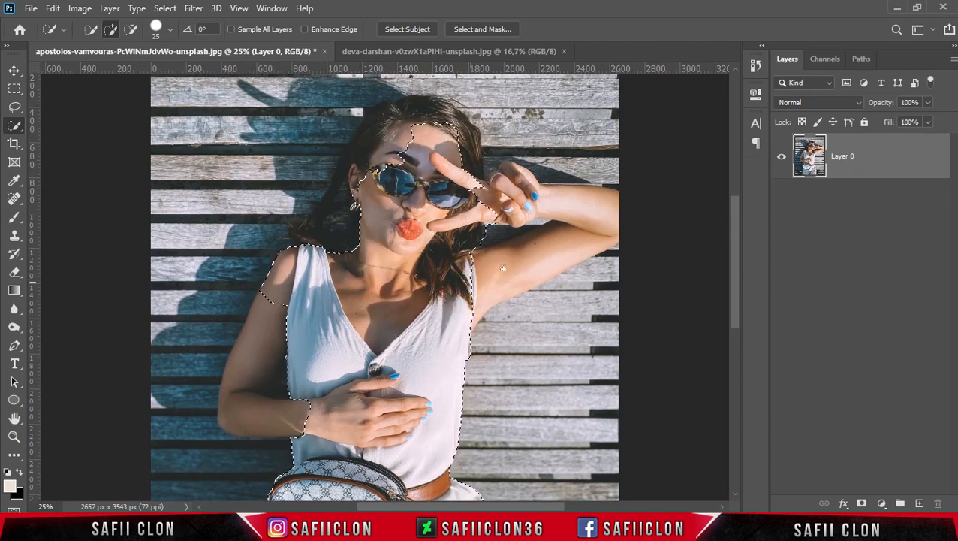
{"action": "mouse_move", "coordinate": [552, 246]}
{"action": "left_mouse_down"}
{"action": "mouse_move", "coordinate": [571, 227]}
{"action": "mouse_move", "coordinate": [609, 211]}
{"action": "mouse_move", "coordinate": [552, 216]}
{"action": "mouse_move", "coordinate": [506, 170]}
{"action": "mouse_move", "coordinate": [521, 197]}
{"action": "mouse_move", "coordinate": [523, 172]}
{"action": "mouse_move", "coordinate": [522, 208]}
{"action": "left_mouse_up"}
{"action": "left_click", "coordinate": [522, 194]}
{"action": "left_click_drag", "start_coordinate": [389, 128], "coordinate": [438, 116]}
{"action": "scroll", "coordinate": [372, 239], "scroll_direction": "down", "scroll_amount": 5}
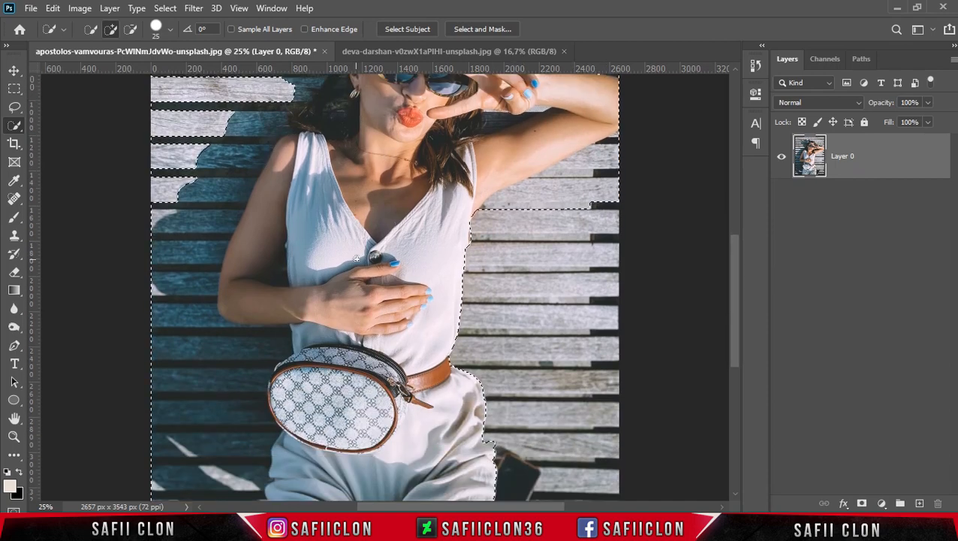
{"action": "scroll", "coordinate": [373, 239], "scroll_direction": "up", "scroll_amount": 2}
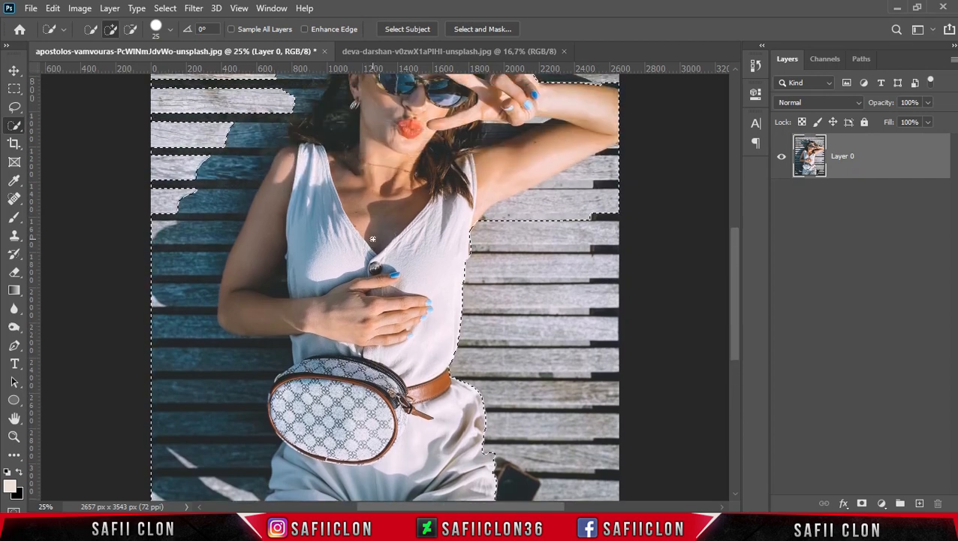
With the Lasso tool in subtract mode, remove the background beside the trousers on the image's left side from the selection
{"action": "left_click", "coordinate": [15, 108]}
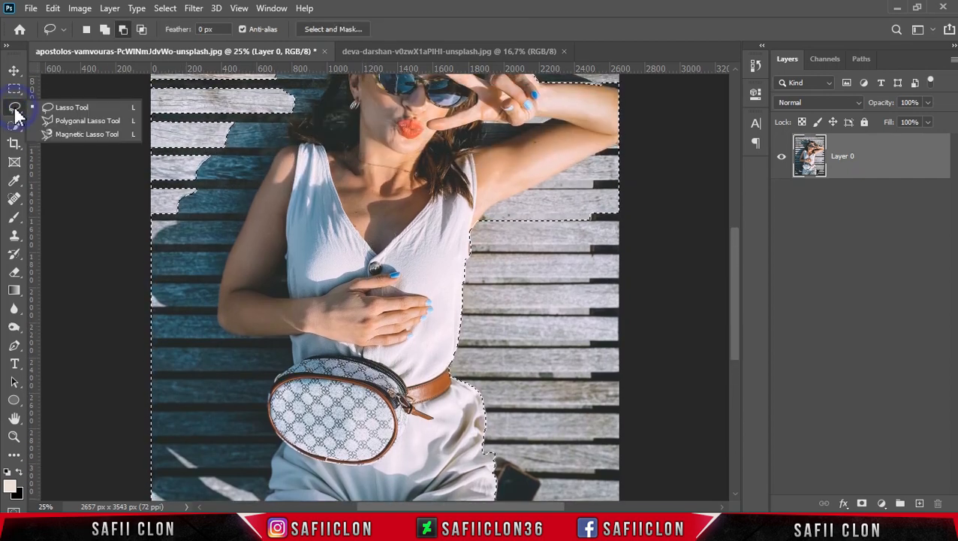
{"action": "left_click", "coordinate": [74, 105]}
{"action": "left_click", "coordinate": [124, 29]}
{"action": "scroll", "coordinate": [310, 214], "scroll_direction": "down", "scroll_amount": 4}
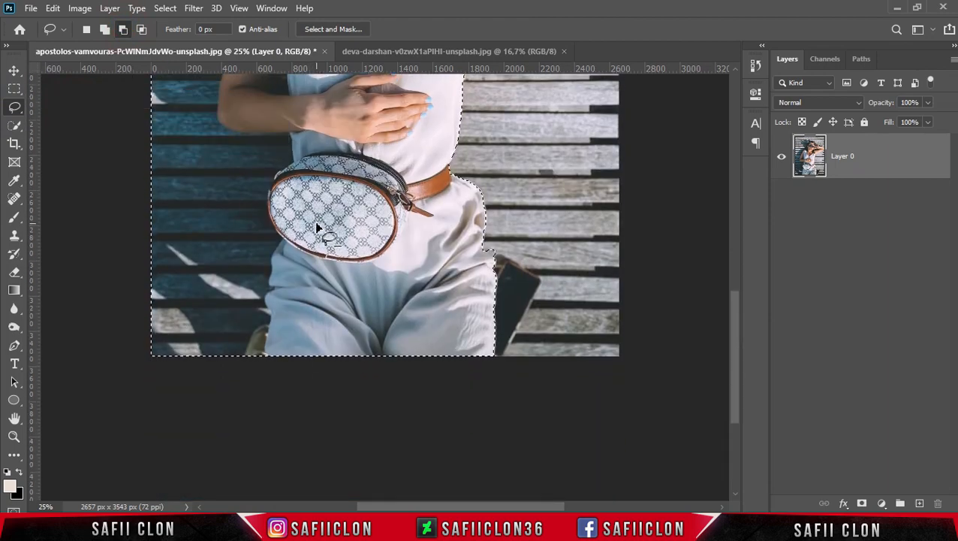
{"action": "key", "text": "ctrl+plus"}
{"action": "scroll", "coordinate": [303, 231], "scroll_direction": "up", "scroll_amount": 3}
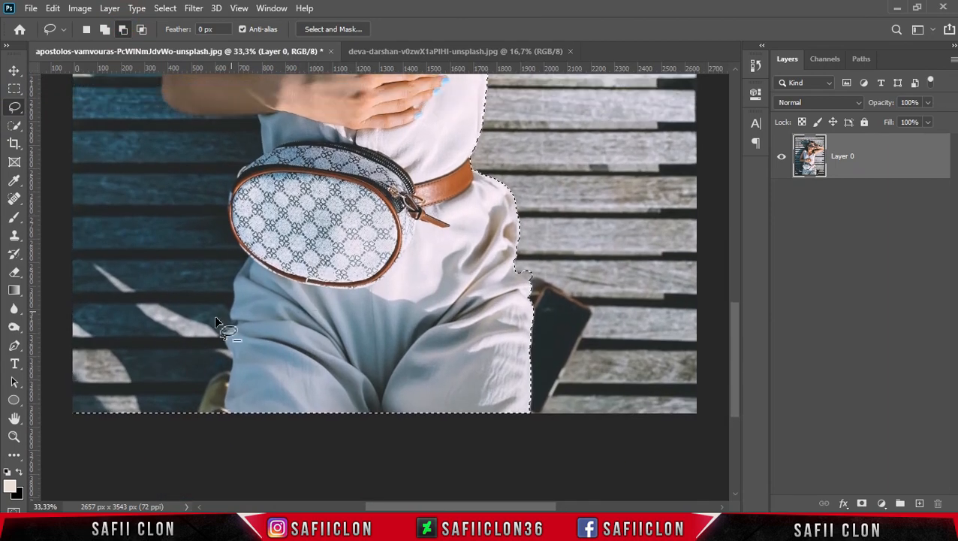
{"action": "left_click_drag", "start_coordinate": [194, 430], "coordinate": [200, 419]}
{"action": "mouse_move", "coordinate": [229, 384]}
{"action": "left_mouse_down"}
{"action": "mouse_move", "coordinate": [111, 338]}
{"action": "mouse_move", "coordinate": [46, 368]}
{"action": "mouse_move", "coordinate": [67, 439]}
{"action": "mouse_move", "coordinate": [200, 435]}
{"action": "left_mouse_up"}
Subtract the background along the outer edge of the waist bag from the selection
{"action": "scroll", "coordinate": [206, 432], "scroll_direction": "up", "scroll_amount": 3}
{"action": "mouse_move", "coordinate": [226, 402]}
{"action": "left_mouse_down"}
{"action": "mouse_move", "coordinate": [181, 371]}
{"action": "mouse_move", "coordinate": [196, 434]}
{"action": "mouse_move", "coordinate": [231, 409]}
{"action": "mouse_move", "coordinate": [247, 359]}
{"action": "mouse_move", "coordinate": [197, 433]}
{"action": "left_mouse_up"}
{"action": "scroll", "coordinate": [206, 439], "scroll_direction": "up", "scroll_amount": 3}
{"action": "scroll", "coordinate": [211, 428], "scroll_direction": "up", "scroll_amount": 4}
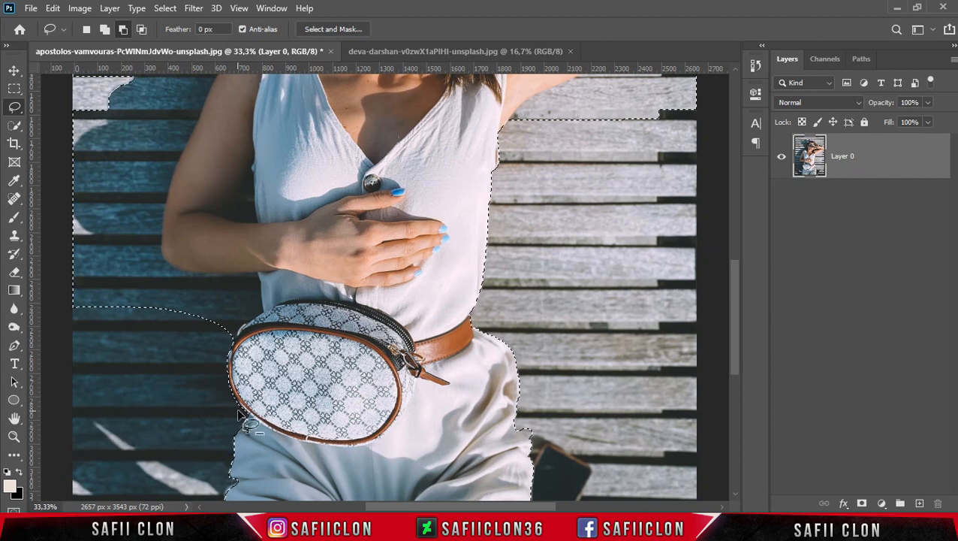
{"action": "scroll", "coordinate": [235, 415], "scroll_direction": "up", "scroll_amount": 5}
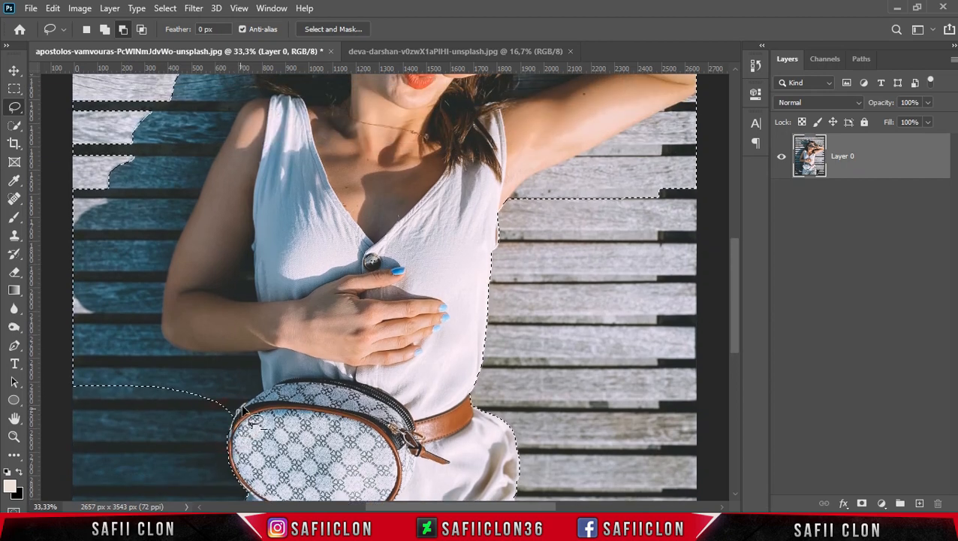
{"action": "mouse_move", "coordinate": [235, 414]}
{"action": "left_mouse_down"}
{"action": "mouse_move", "coordinate": [260, 360]}
{"action": "mouse_move", "coordinate": [192, 423]}
{"action": "left_mouse_up"}
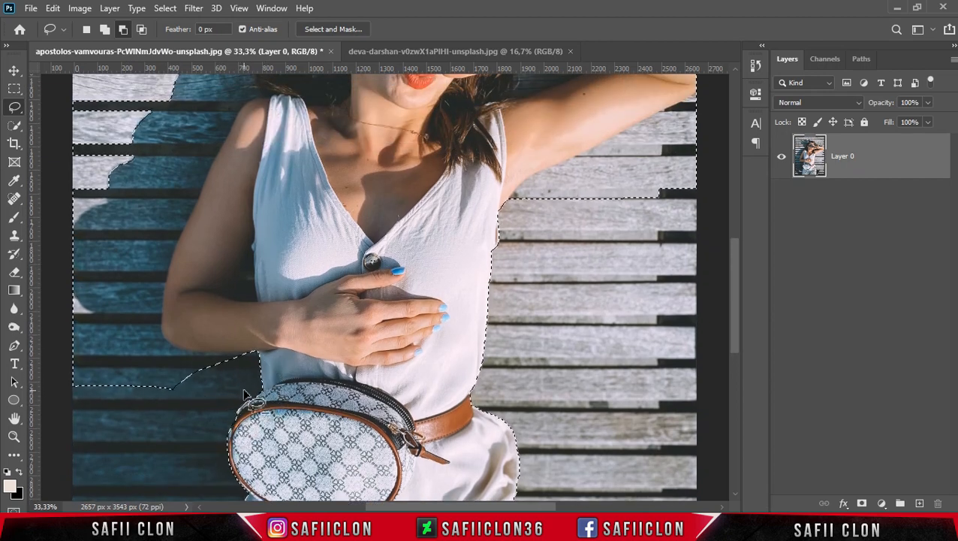
Subtract the background below the lowered forearm and around its elbow from the selection
{"action": "mouse_move", "coordinate": [260, 351]}
{"action": "left_mouse_down"}
{"action": "mouse_move", "coordinate": [85, 352]}
{"action": "mouse_move", "coordinate": [237, 386]}
{"action": "left_mouse_up"}
{"action": "left_click_drag", "start_coordinate": [196, 352], "coordinate": [165, 312]}
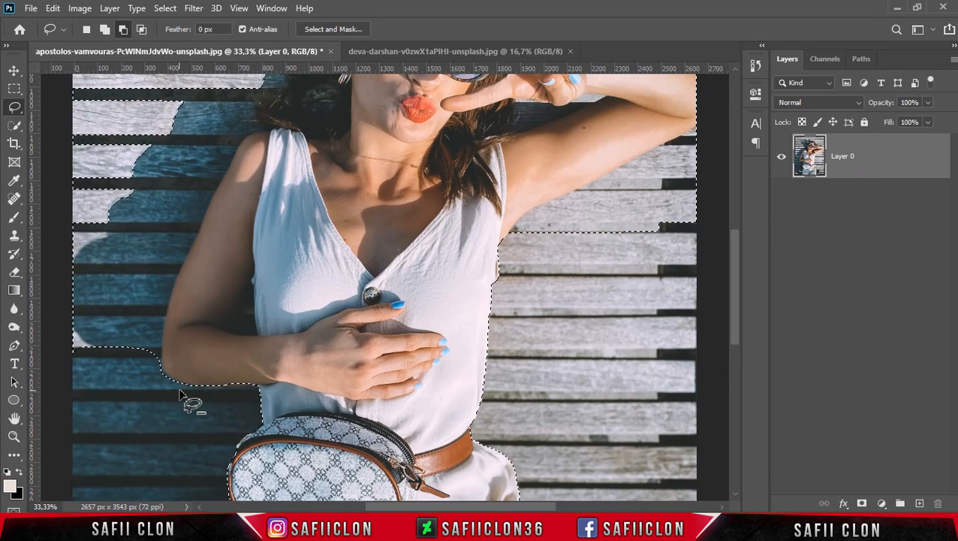
{"action": "scroll", "coordinate": [188, 398], "scroll_direction": "up", "scroll_amount": 2}
{"action": "left_click_drag", "start_coordinate": [161, 371], "coordinate": [145, 389]}
{"action": "scroll", "coordinate": [146, 432], "scroll_direction": "up", "scroll_amount": 2}
{"action": "mouse_move", "coordinate": [162, 421]}
{"action": "left_mouse_down"}
{"action": "mouse_move", "coordinate": [153, 435]}
{"action": "mouse_move", "coordinate": [106, 451]}
{"action": "mouse_move", "coordinate": [142, 467]}
{"action": "left_mouse_up"}
Subtract the background along the lowered upper arm up to the shoulder from the selection
{"action": "scroll", "coordinate": [159, 434], "scroll_direction": "up", "scroll_amount": 2}
{"action": "scroll", "coordinate": [143, 490], "scroll_direction": "up", "scroll_amount": 2}
{"action": "scroll", "coordinate": [150, 421], "scroll_direction": "down", "scroll_amount": 4}
{"action": "mouse_move", "coordinate": [143, 313]}
{"action": "left_mouse_down"}
{"action": "mouse_move", "coordinate": [164, 352]}
{"action": "mouse_move", "coordinate": [129, 368]}
{"action": "mouse_move", "coordinate": [180, 403]}
{"action": "mouse_move", "coordinate": [160, 368]}
{"action": "left_mouse_up"}
{"action": "scroll", "coordinate": [138, 417], "scroll_direction": "up", "scroll_amount": 3}
{"action": "scroll", "coordinate": [158, 419], "scroll_direction": "up", "scroll_amount": 2}
{"action": "mouse_move", "coordinate": [190, 426]}
{"action": "left_mouse_down"}
{"action": "mouse_move", "coordinate": [216, 354]}
{"action": "mouse_move", "coordinate": [176, 314]}
{"action": "mouse_move", "coordinate": [233, 407]}
{"action": "mouse_move", "coordinate": [197, 331]}
{"action": "left_mouse_up"}
Subtract the background around the shoulder, hair, top of the head and raised hand from the selection
{"action": "scroll", "coordinate": [177, 422], "scroll_direction": "up", "scroll_amount": 4}
{"action": "mouse_move", "coordinate": [243, 387]}
{"action": "left_mouse_down"}
{"action": "mouse_move", "coordinate": [284, 319]}
{"action": "mouse_move", "coordinate": [159, 377]}
{"action": "mouse_move", "coordinate": [175, 384]}
{"action": "left_mouse_up"}
{"action": "scroll", "coordinate": [264, 376], "scroll_direction": "up", "scroll_amount": 4}
{"action": "mouse_move", "coordinate": [310, 392]}
{"action": "left_mouse_down"}
{"action": "mouse_move", "coordinate": [428, 264]}
{"action": "mouse_move", "coordinate": [195, 293]}
{"action": "left_mouse_up"}
{"action": "scroll", "coordinate": [480, 225], "scroll_direction": "down", "scroll_amount": 5}
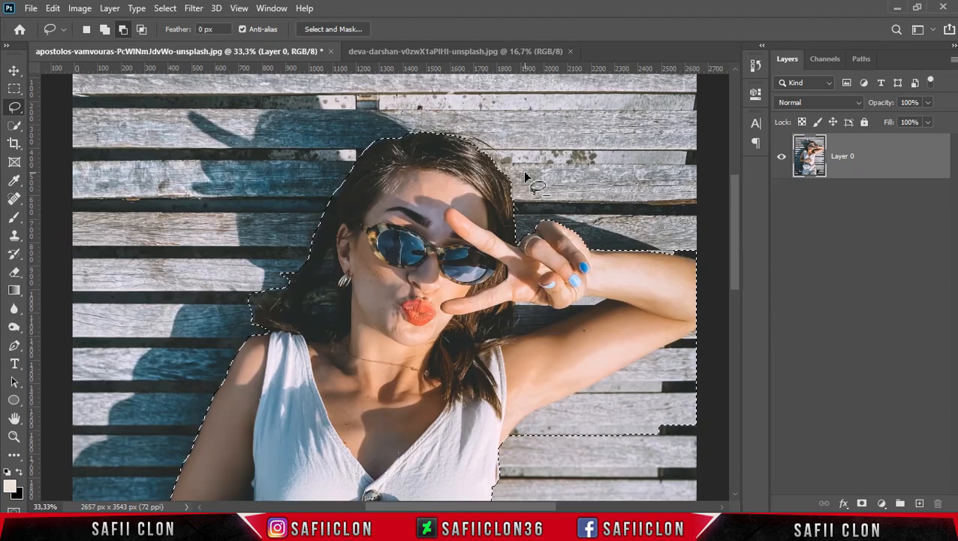
Subtract the background below the raised arm and the gaps between hair and raised arm and between lowered arm and torso
{"action": "scroll", "coordinate": [525, 175], "scroll_direction": "down", "scroll_amount": 2}
{"action": "scroll", "coordinate": [661, 218], "scroll_direction": "down", "scroll_amount": 1}
{"action": "mouse_move", "coordinate": [704, 300]}
{"action": "left_mouse_down"}
{"action": "mouse_move", "coordinate": [687, 231]}
{"action": "mouse_move", "coordinate": [691, 378]}
{"action": "left_mouse_up"}
{"action": "scroll", "coordinate": [632, 289], "scroll_direction": "down", "scroll_amount": 3}
{"action": "mouse_move", "coordinate": [593, 194]}
{"action": "left_mouse_down"}
{"action": "mouse_move", "coordinate": [512, 228]}
{"action": "mouse_move", "coordinate": [529, 293]}
{"action": "left_mouse_up"}
{"action": "scroll", "coordinate": [529, 297], "scroll_direction": "up", "scroll_amount": 2}
{"action": "left_click_drag", "start_coordinate": [551, 197], "coordinate": [607, 185]}
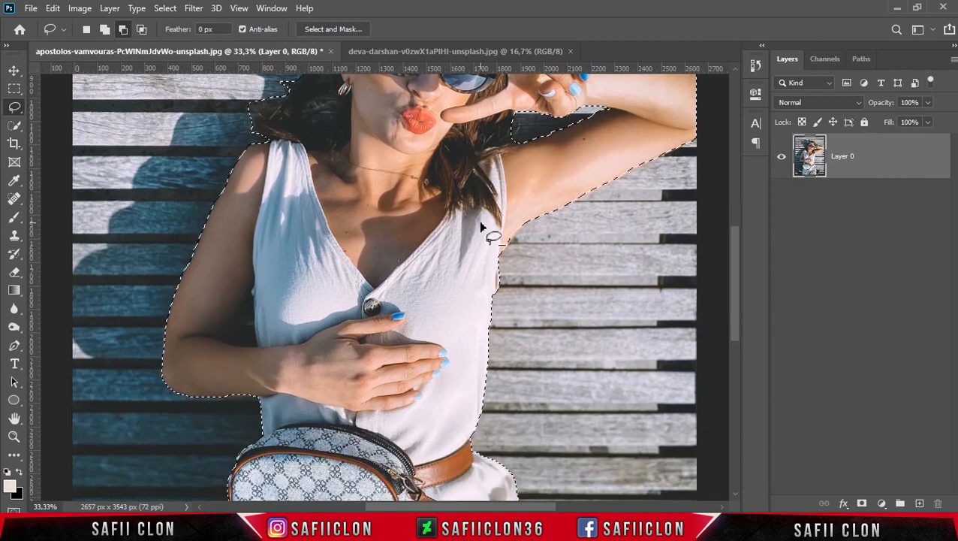
{"action": "scroll", "coordinate": [450, 285], "scroll_direction": "down", "scroll_amount": 2}
{"action": "mouse_move", "coordinate": [255, 336]}
{"action": "left_mouse_down"}
{"action": "mouse_move", "coordinate": [239, 319]}
{"action": "mouse_move", "coordinate": [257, 339]}
{"action": "left_mouse_up"}
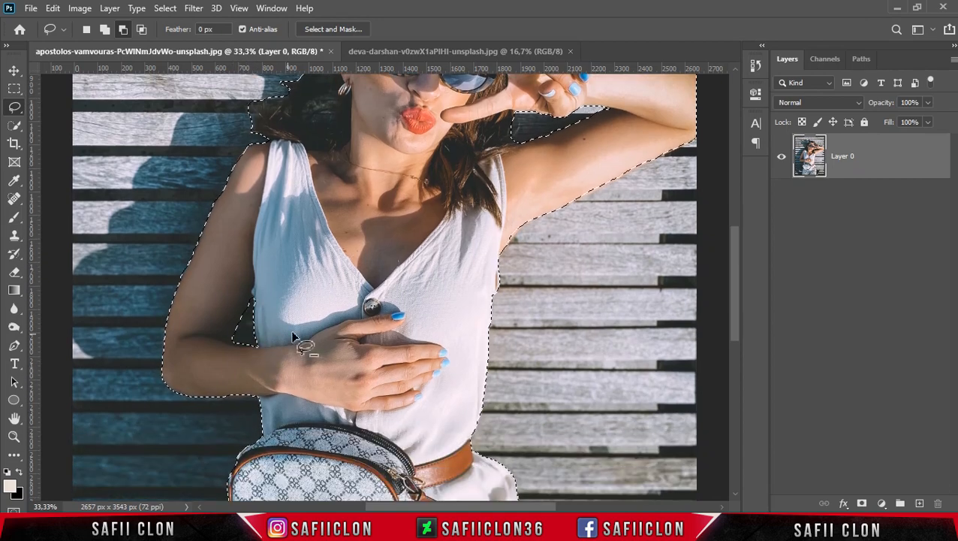
Mask the portrait layer with the woman's selection and copy the masked layer into the city intersection document
{"action": "scroll", "coordinate": [586, 270], "scroll_direction": "up", "scroll_amount": 5}
{"action": "key", "text": "ctrl+minus"}
{"action": "key", "text": "ctrl+minus"}
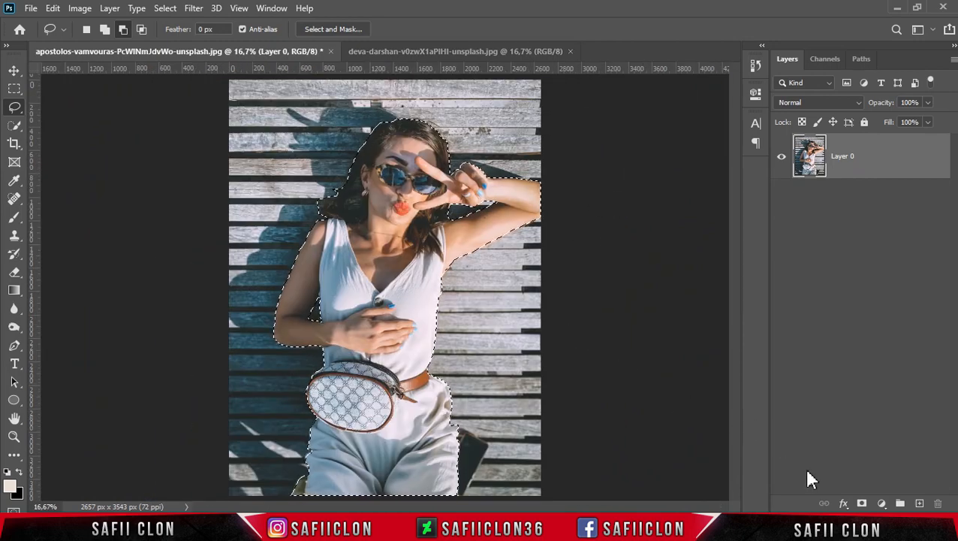
{"action": "left_click", "coordinate": [863, 503]}
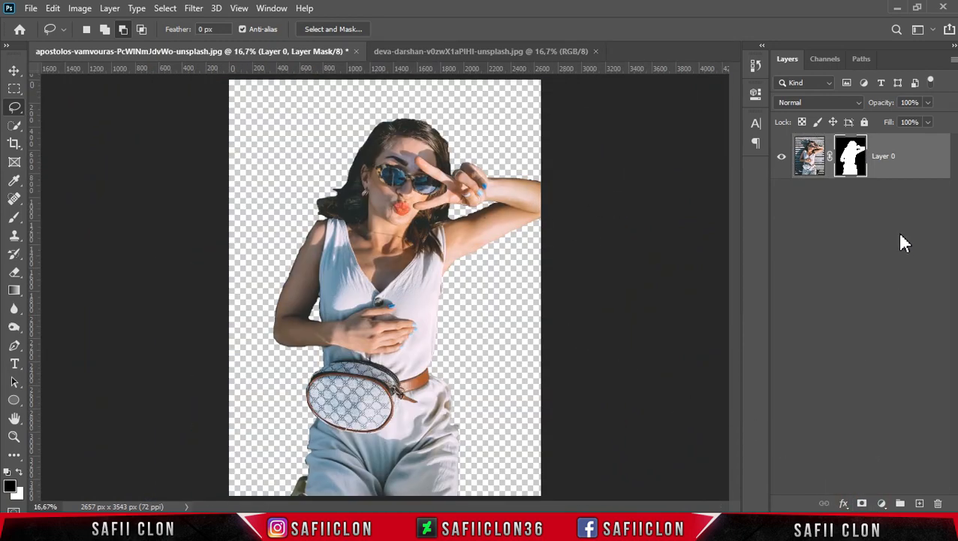
{"action": "left_click_drag", "start_coordinate": [915, 175], "coordinate": [419, 298]}
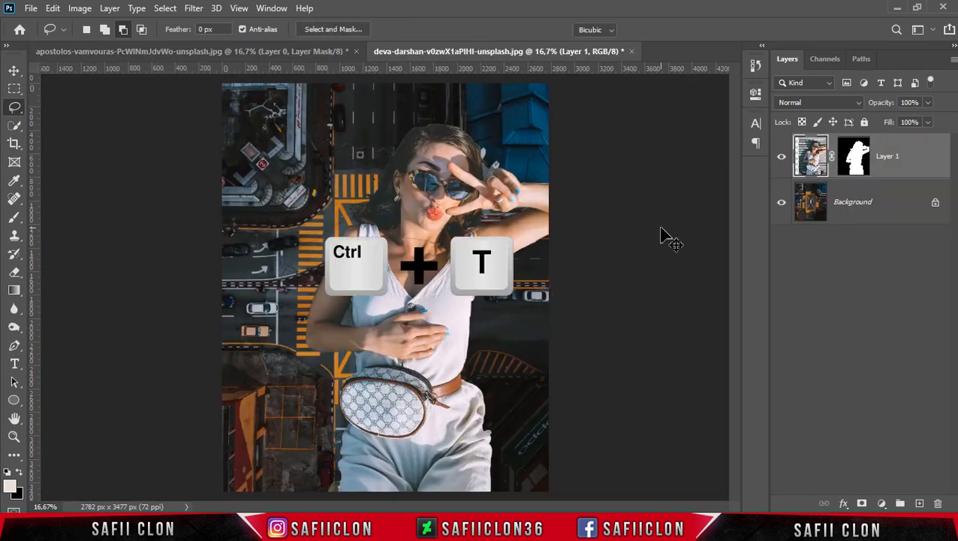
Scale the woman's layer to 108.09% with Free Transform and place her over the lower part of the intersection
{"action": "key", "text": "ctrl+t"}
{"action": "left_click_drag", "start_coordinate": [507, 255], "coordinate": [491, 345]}
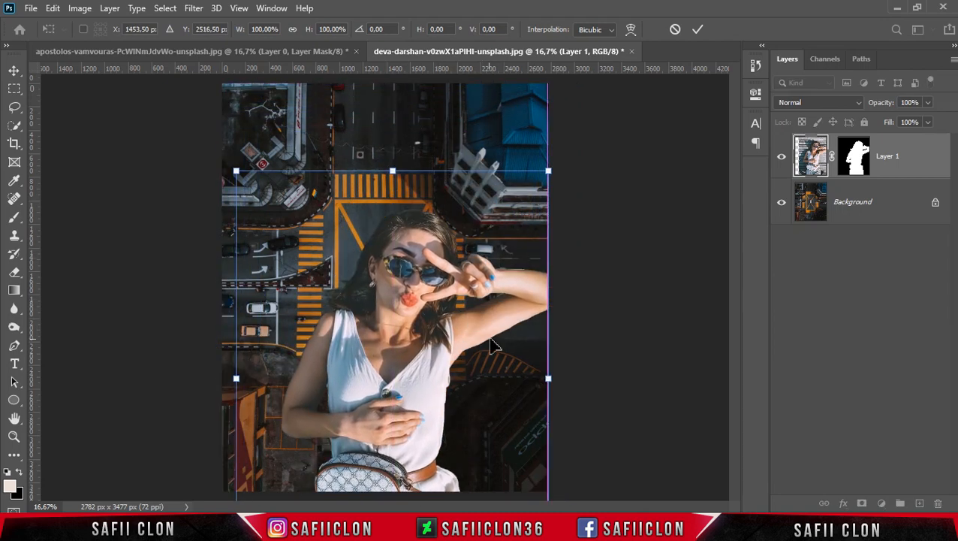
{"action": "key", "text": "ctrl+minus"}
{"action": "left_click_drag", "start_coordinate": [273, 201], "coordinate": [251, 174]}
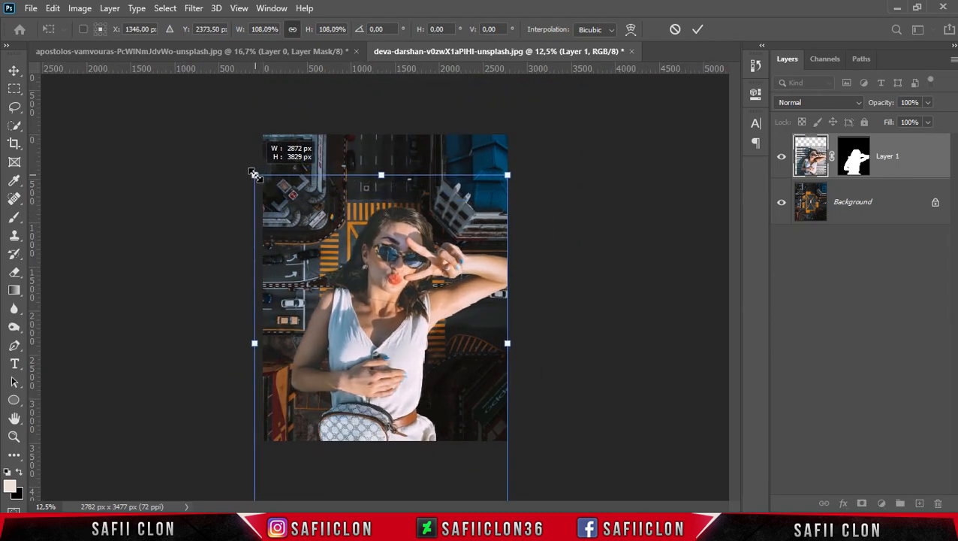
{"action": "left_click_drag", "start_coordinate": [410, 308], "coordinate": [407, 314]}
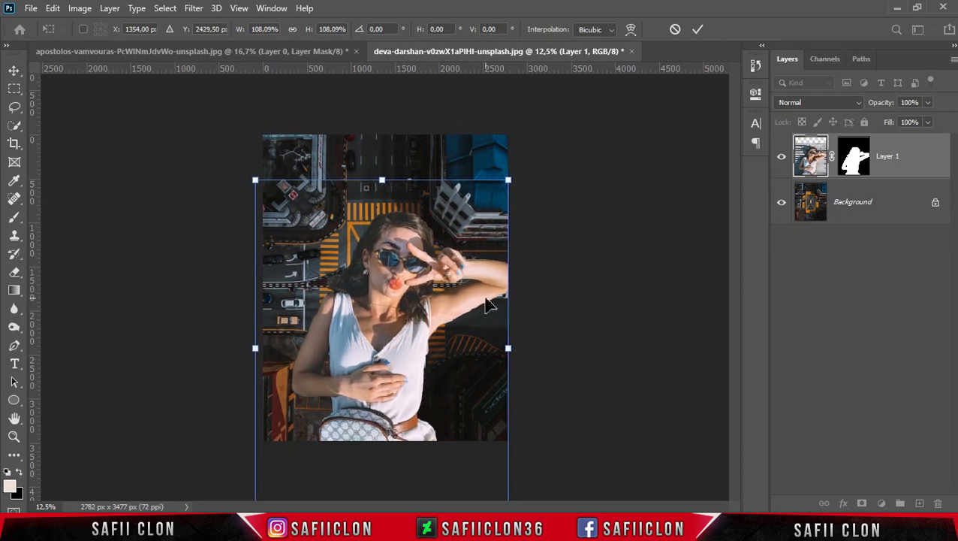
{"action": "left_click_drag", "start_coordinate": [486, 304], "coordinate": [487, 306]}
{"action": "left_click", "coordinate": [696, 30]}
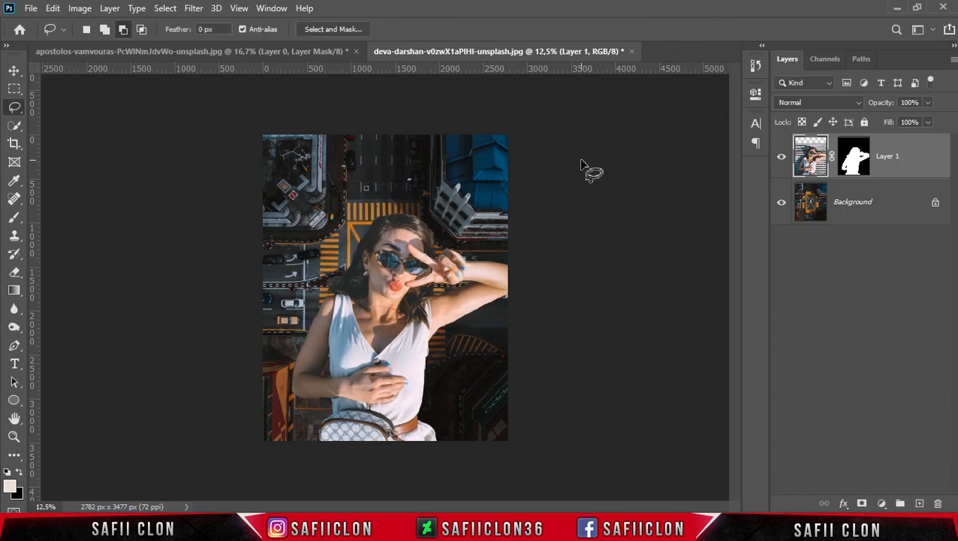
{"action": "key", "text": "ctrl+equal"}
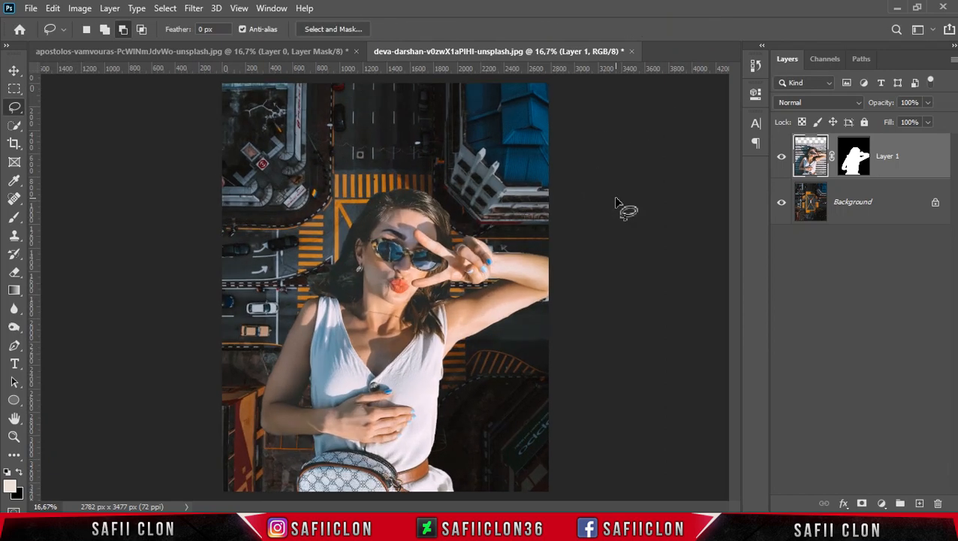
Open the woman's layer mask in Select and Mask, keeping the On Layers view
{"action": "left_click", "coordinate": [853, 157]}
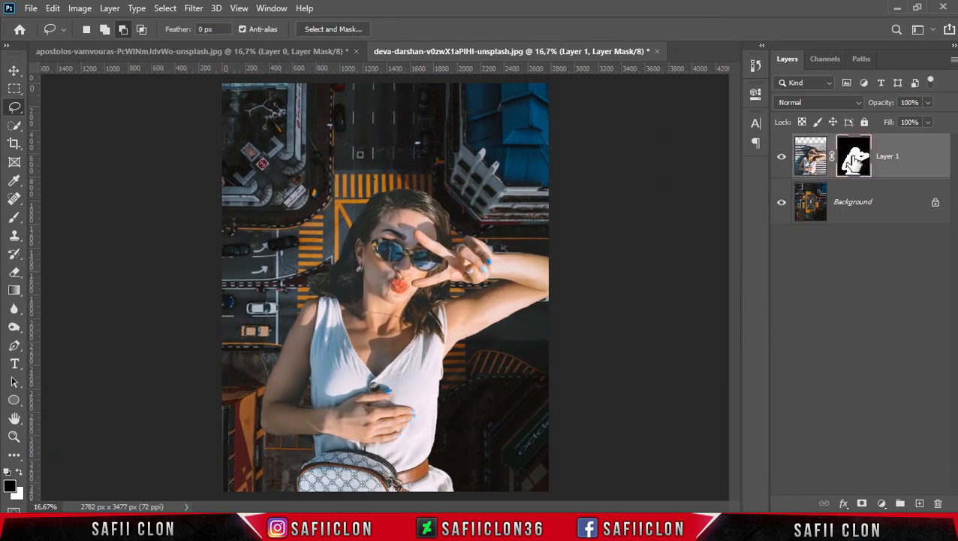
{"action": "right_click", "coordinate": [854, 161]}
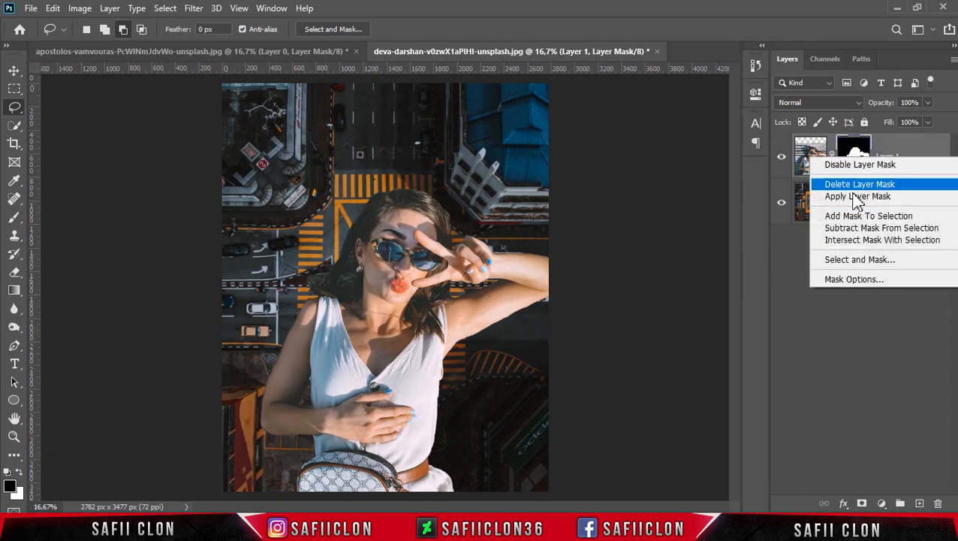
{"action": "left_click", "coordinate": [877, 260]}
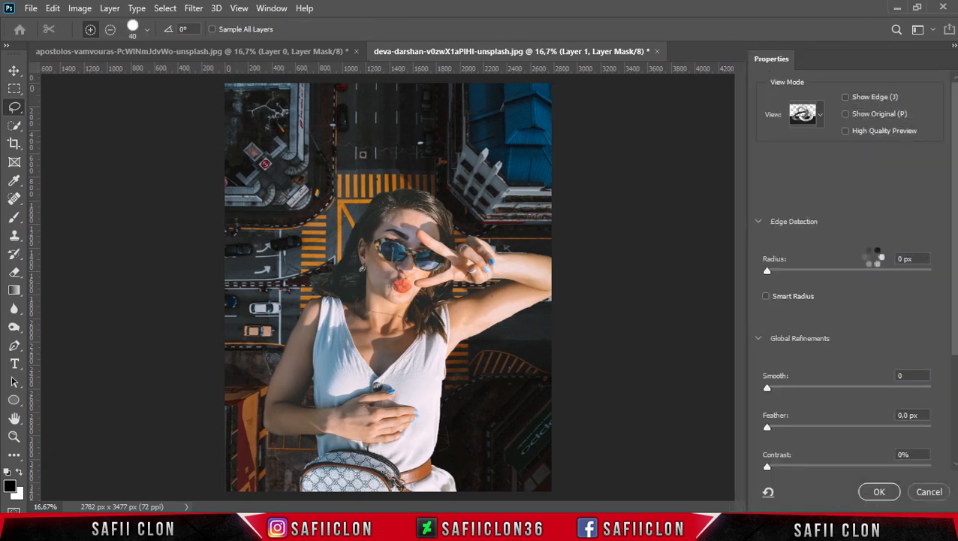
{"action": "left_click", "coordinate": [820, 116]}
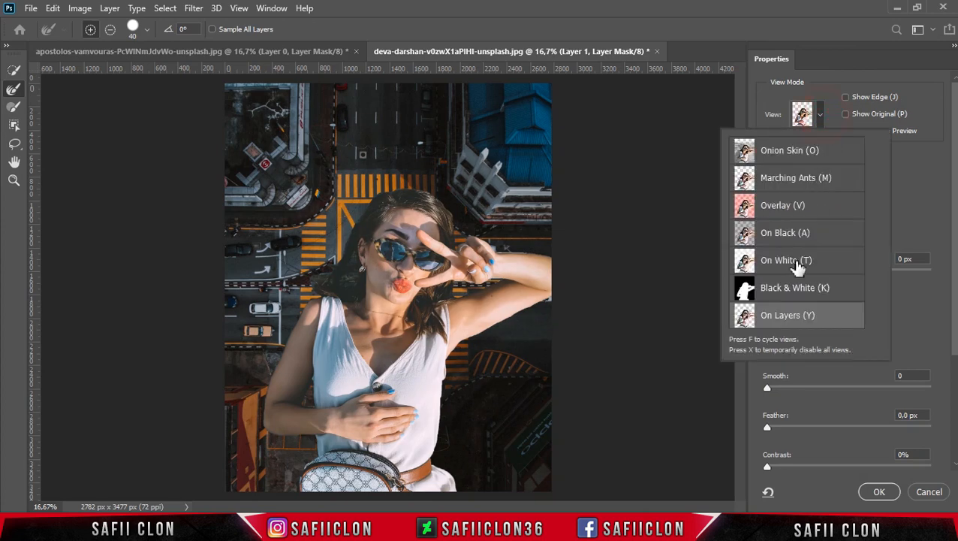
{"action": "left_click", "coordinate": [823, 119]}
{"action": "left_click_drag", "start_coordinate": [956, 294], "coordinate": [956, 406]}
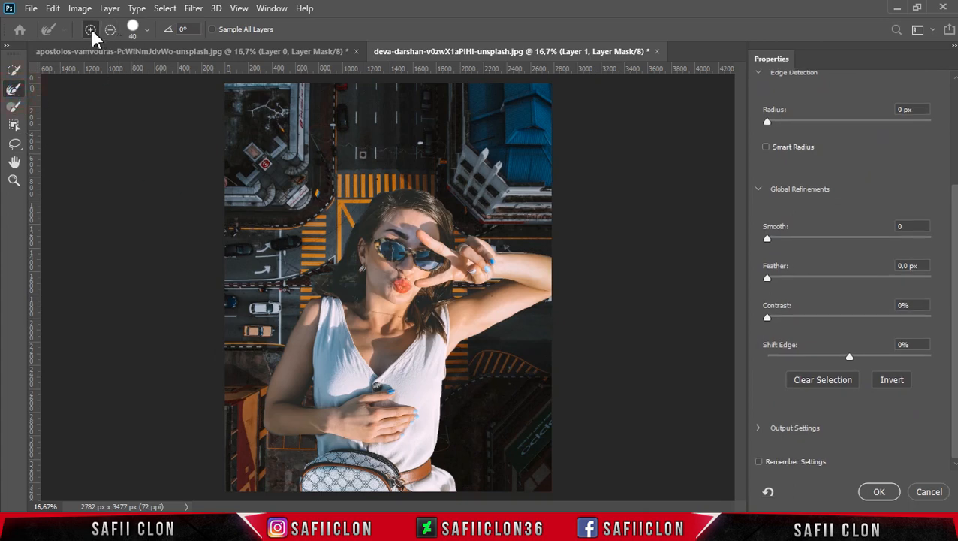
Refine the mask edges around the woman's hair, shoulder and raised arm with the Refine Edge Brush at sizes between 20 and 60
{"action": "left_click", "coordinate": [147, 32]}
{"action": "left_click_drag", "start_coordinate": [101, 72], "coordinate": [105, 71]}
{"action": "left_click", "coordinate": [147, 34]}
{"action": "scroll", "coordinate": [390, 211], "scroll_direction": "up", "scroll_amount": 1}
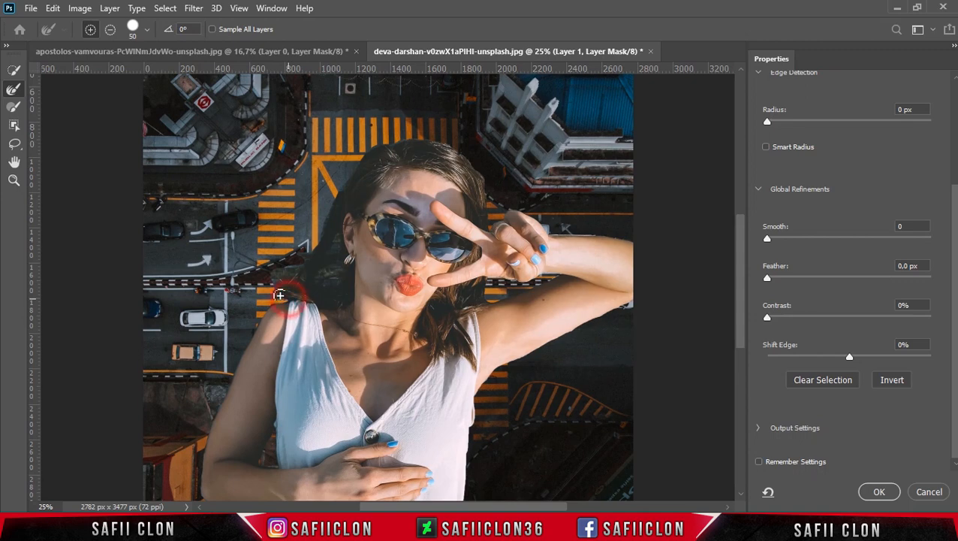
{"action": "key", "text": "bracketleft"}
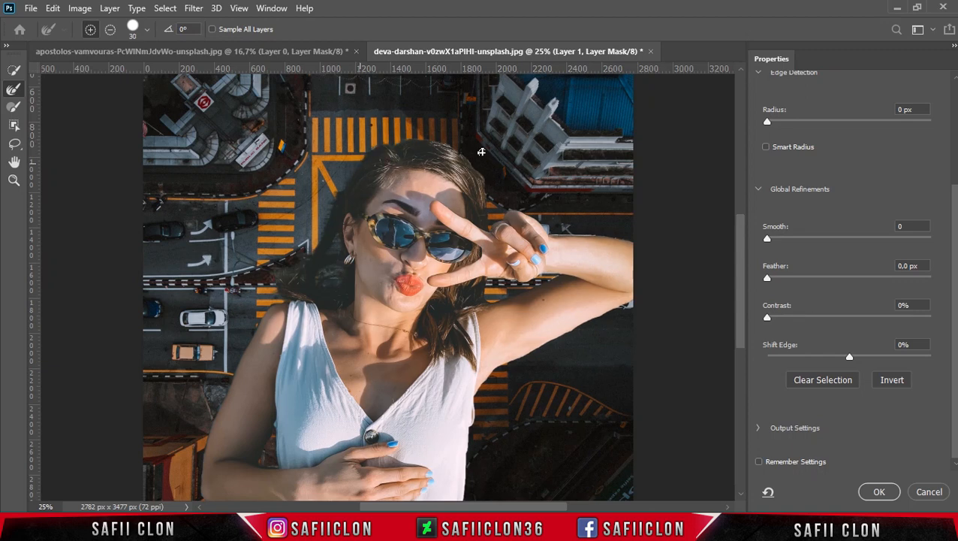
{"action": "scroll", "coordinate": [530, 189], "scroll_direction": "down", "scroll_amount": 2}
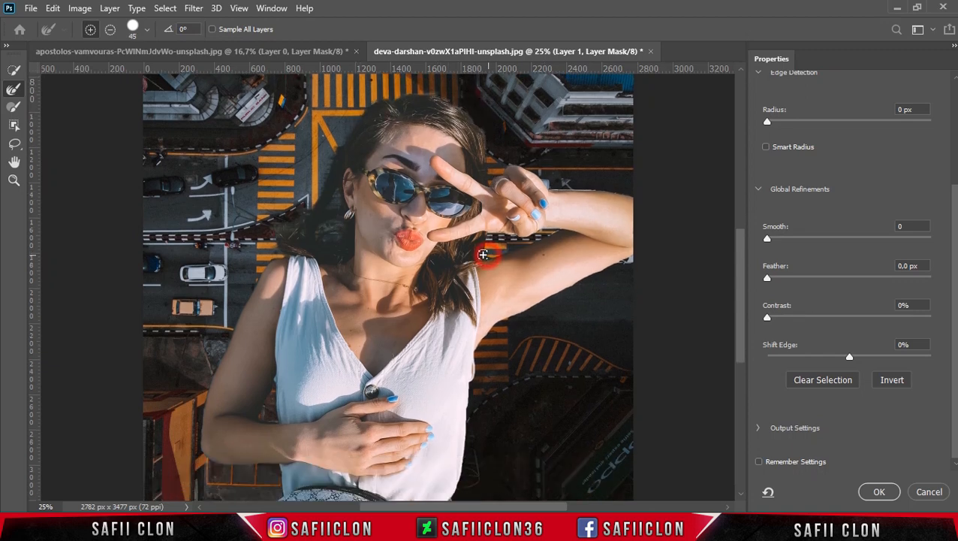
{"action": "key", "text": "bracketleft"}
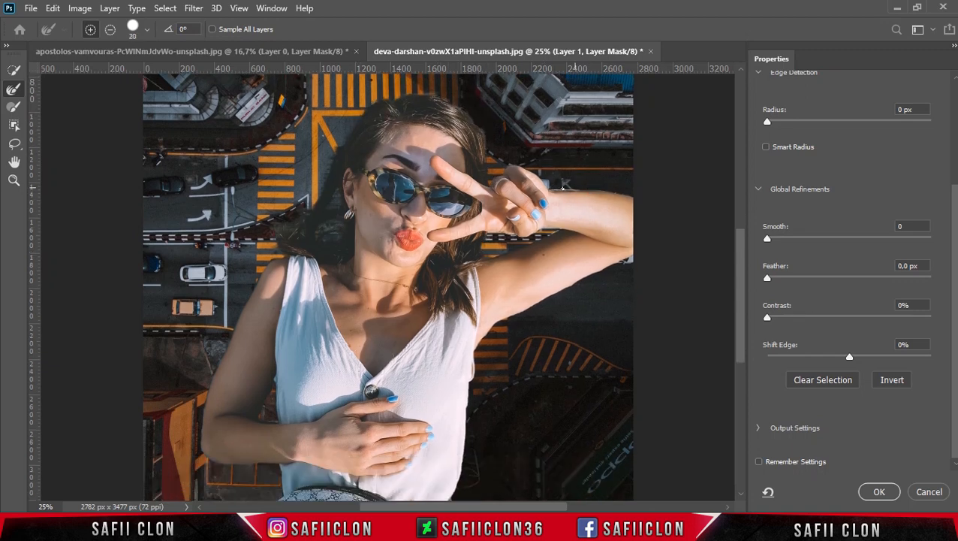
{"action": "scroll", "coordinate": [569, 280], "scroll_direction": "down", "scroll_amount": 2}
{"action": "key", "text": "bracketright"}
{"action": "key", "text": "bracketright"}
{"action": "key", "text": "bracketright"}
{"action": "key", "text": "bracketright"}
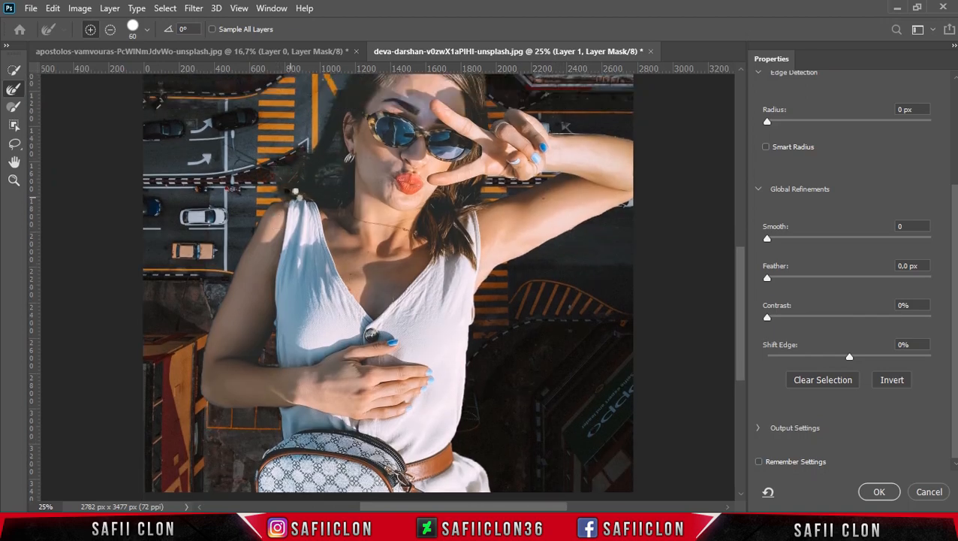
{"action": "scroll", "coordinate": [534, 291], "scroll_direction": "down", "scroll_amount": 5}
{"action": "scroll", "coordinate": [551, 272], "scroll_direction": "up", "scroll_amount": 6}
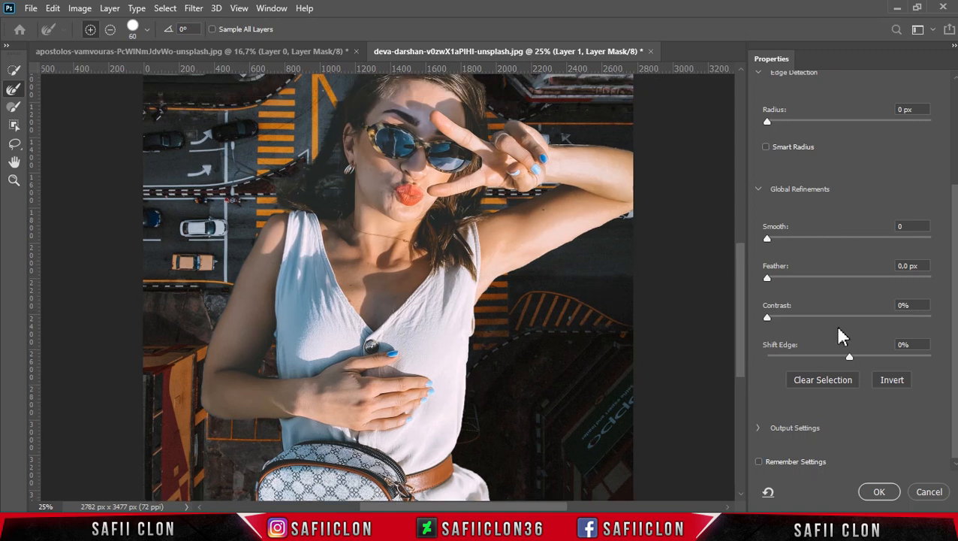
Set the mask's Smooth to 4, Feather to 0.7 px, Contrast to 4% and Shift Edge to -8%, and apply the refinement
{"action": "left_click_drag", "start_coordinate": [845, 358], "coordinate": [841, 358]}
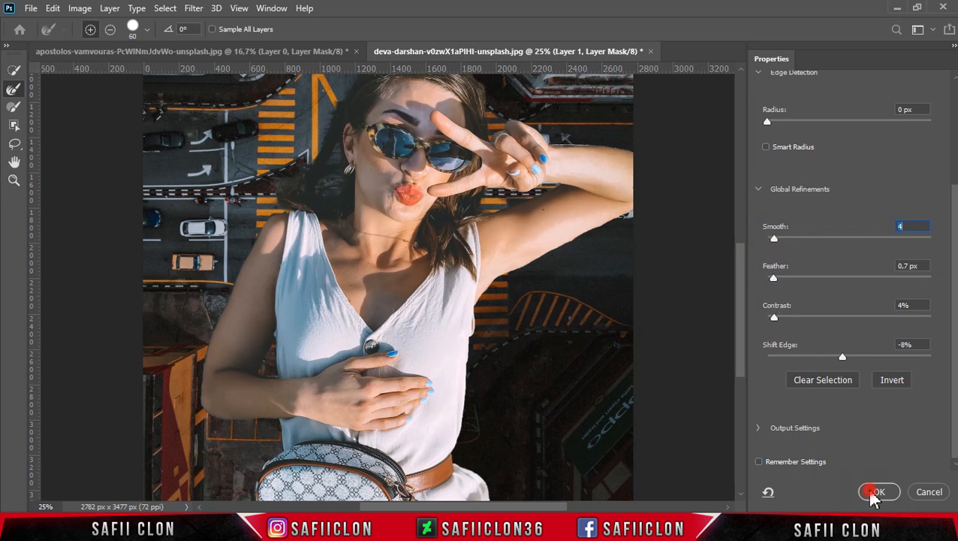
{"action": "key", "text": "Return"}
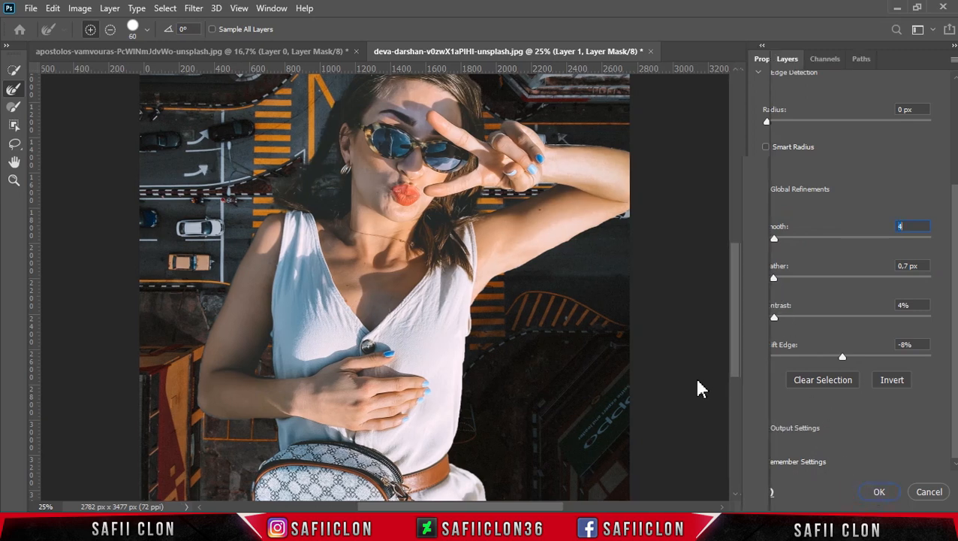
{"action": "left_click_drag", "start_coordinate": [738, 353], "coordinate": [742, 339]}
{"action": "key", "text": "ctrl+minus"}
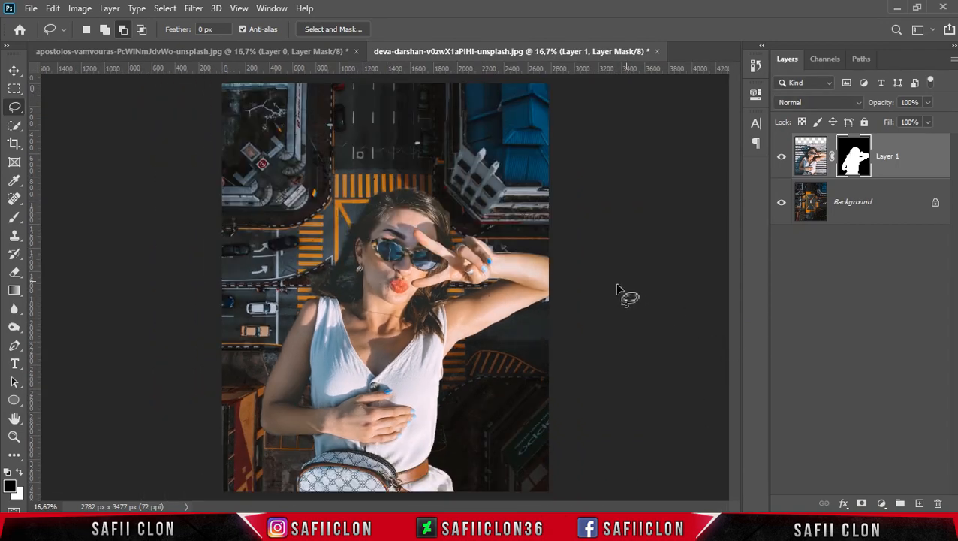
Convert the woman's masked layer to a Smart Object
{"action": "right_click", "coordinate": [913, 159]}
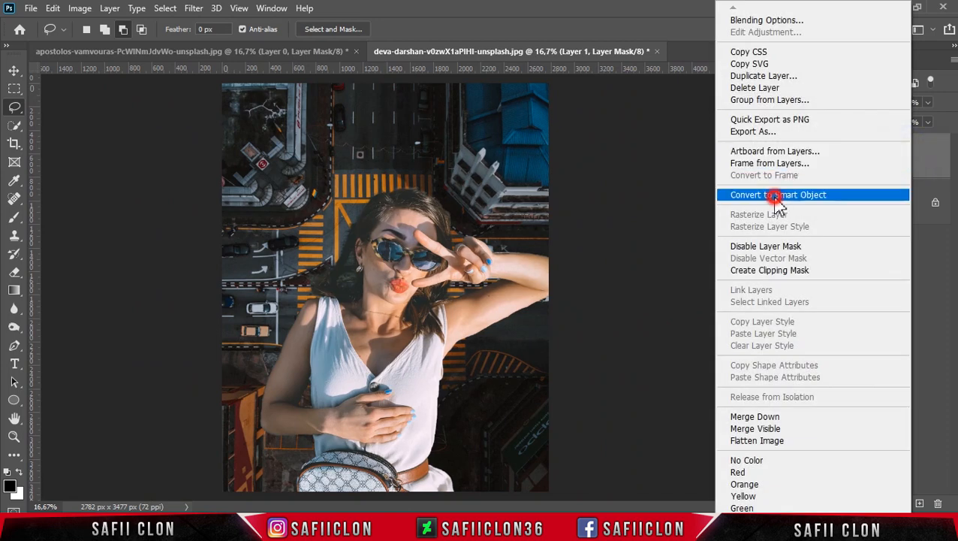
{"action": "left_click", "coordinate": [776, 197]}
{"action": "left_click", "coordinate": [880, 155]}
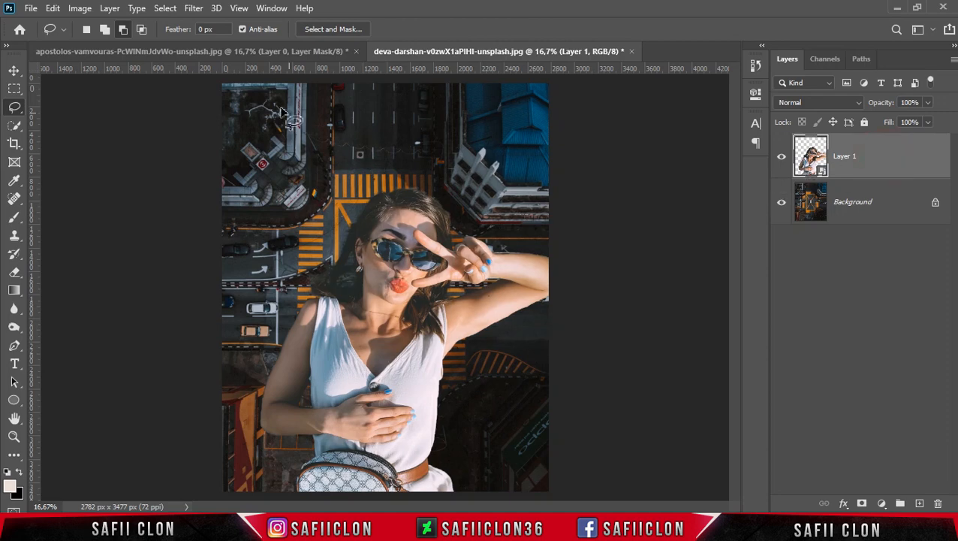
In the Camera Raw Filter, set Contrast +8, Highlights +10, Shadows +8, Texture +18, Clarity +28 and Vibrance +3 for the woman's layer
{"action": "left_click", "coordinate": [193, 8]}
{"action": "left_click", "coordinate": [229, 92]}
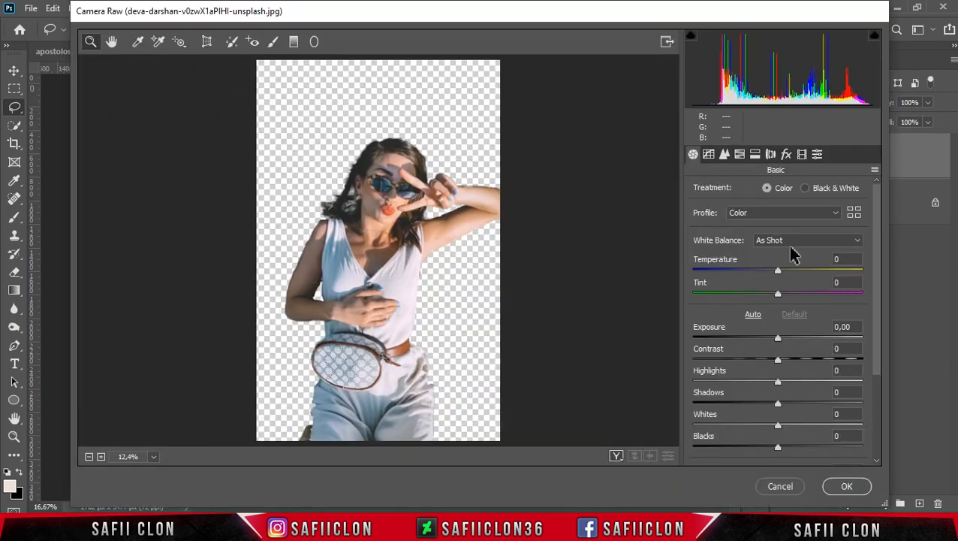
{"action": "left_click_drag", "start_coordinate": [875, 255], "coordinate": [876, 293]}
{"action": "left_click_drag", "start_coordinate": [778, 302], "coordinate": [787, 306]}
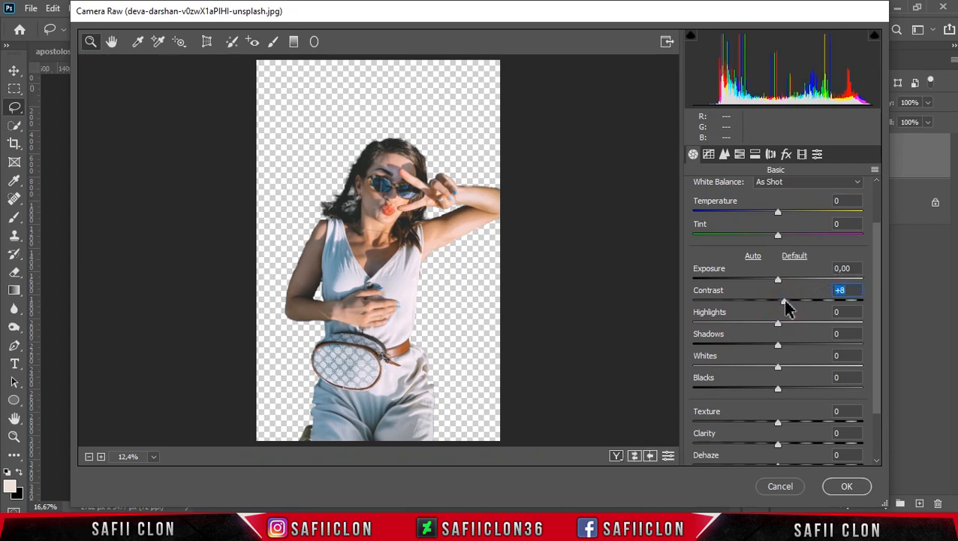
{"action": "left_click_drag", "start_coordinate": [778, 325], "coordinate": [784, 345]}
{"action": "left_click_drag", "start_coordinate": [880, 363], "coordinate": [879, 415]}
{"action": "left_click_drag", "start_coordinate": [779, 354], "coordinate": [801, 375]}
{"action": "left_click_drag", "start_coordinate": [779, 433], "coordinate": [782, 433]}
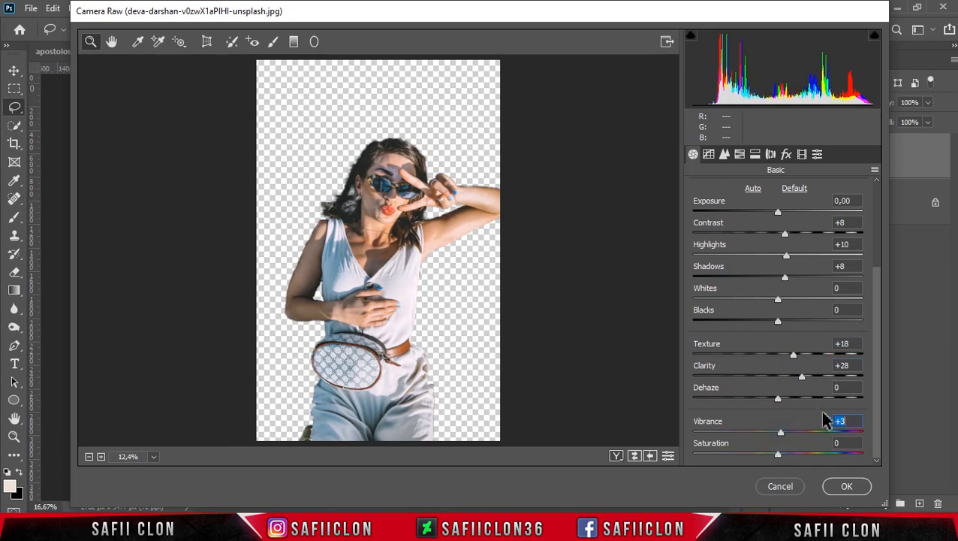
Set the HSL hue of Aquas to -33 and Blues to +29, and the saturation of Aquas to +30 and Blues to +32
{"action": "left_click", "coordinate": [738, 155]}
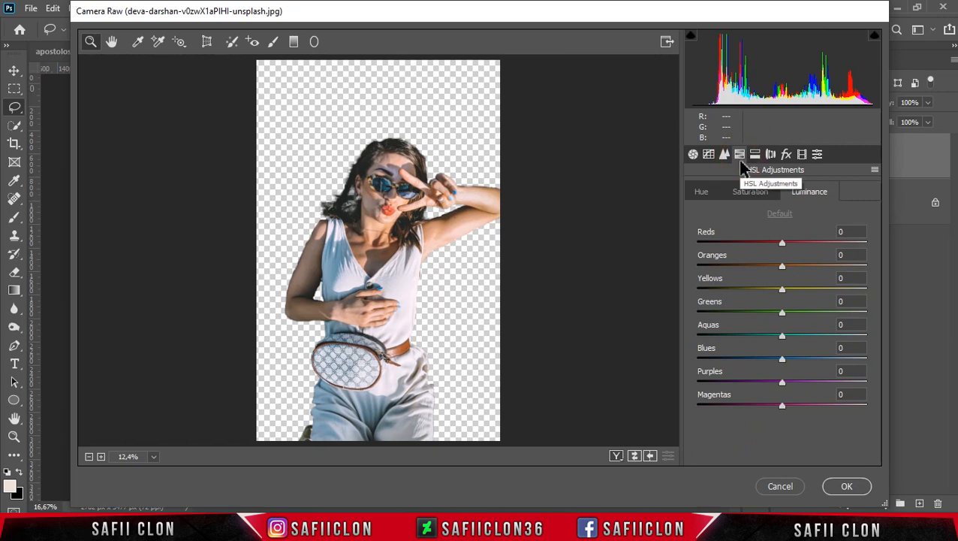
{"action": "left_click", "coordinate": [702, 193]}
{"action": "left_click_drag", "start_coordinate": [783, 335], "coordinate": [807, 357]}
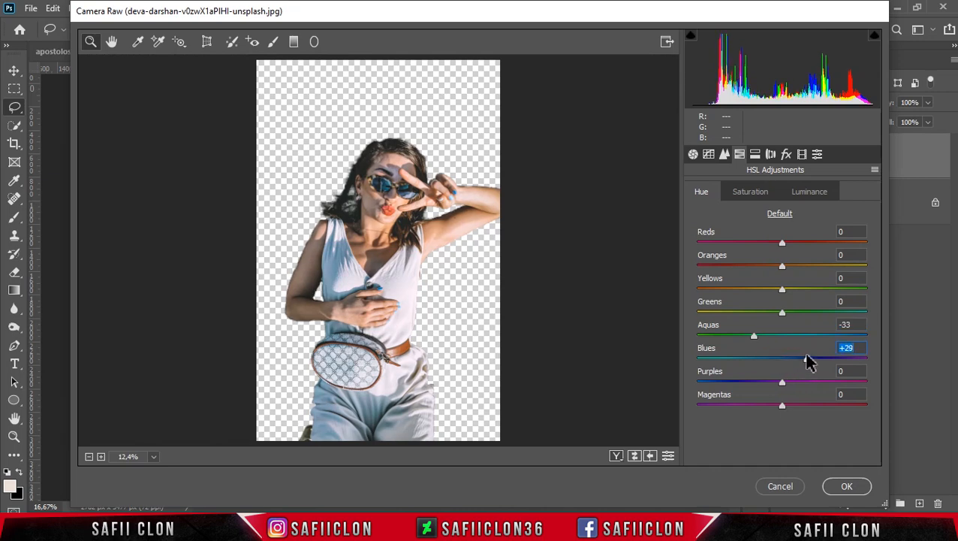
{"action": "left_click", "coordinate": [759, 193]}
{"action": "left_click_drag", "start_coordinate": [787, 340], "coordinate": [811, 360]}
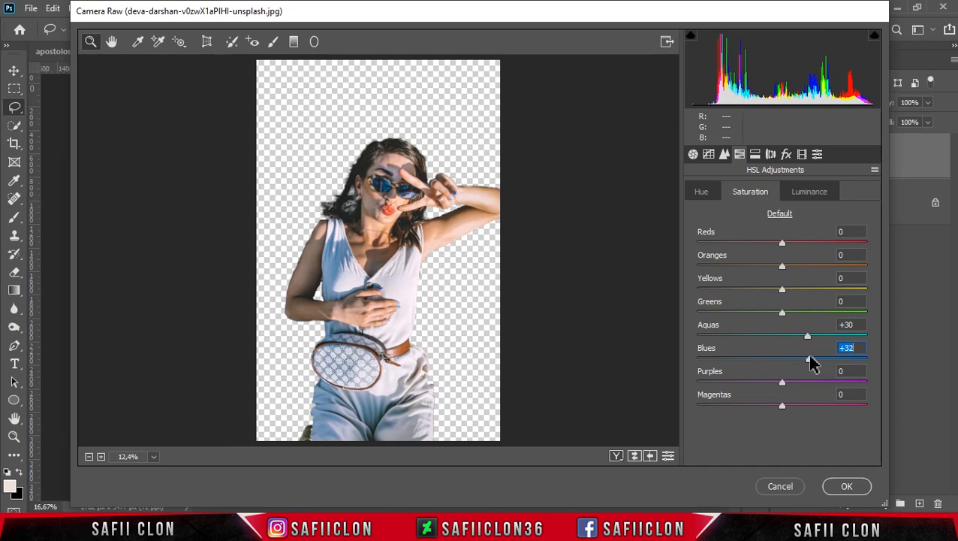
Compare the before and after views of the woman and apply the Camera Raw Filter
{"action": "left_click", "coordinate": [615, 456]}
{"action": "left_click", "coordinate": [615, 455]}
{"action": "left_click", "coordinate": [615, 456]}
{"action": "left_click", "coordinate": [615, 456]}
{"action": "left_click", "coordinate": [846, 486]}
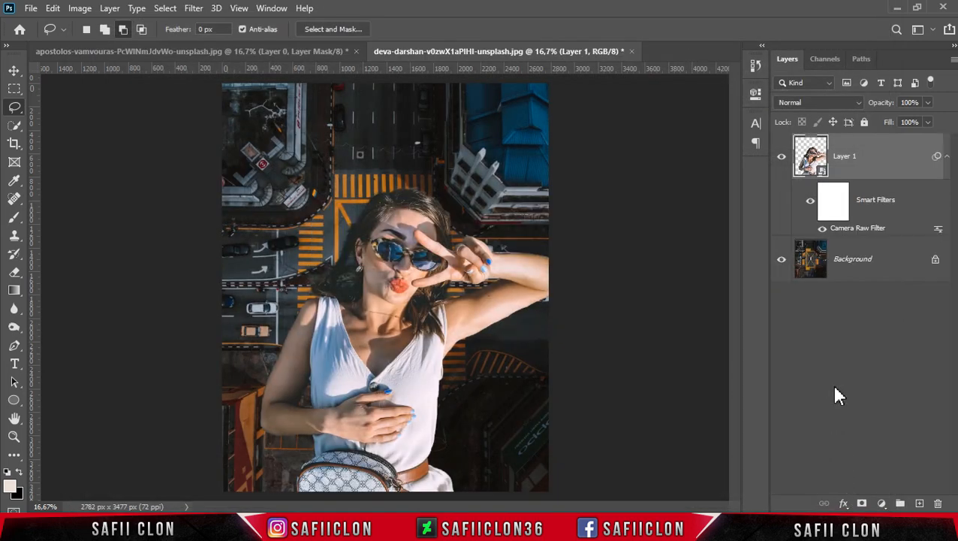
Unlock the city background layer, duplicate it and rename the copy BACKGROUND
{"action": "left_click", "coordinate": [936, 264]}
{"action": "right_click", "coordinate": [884, 265]}
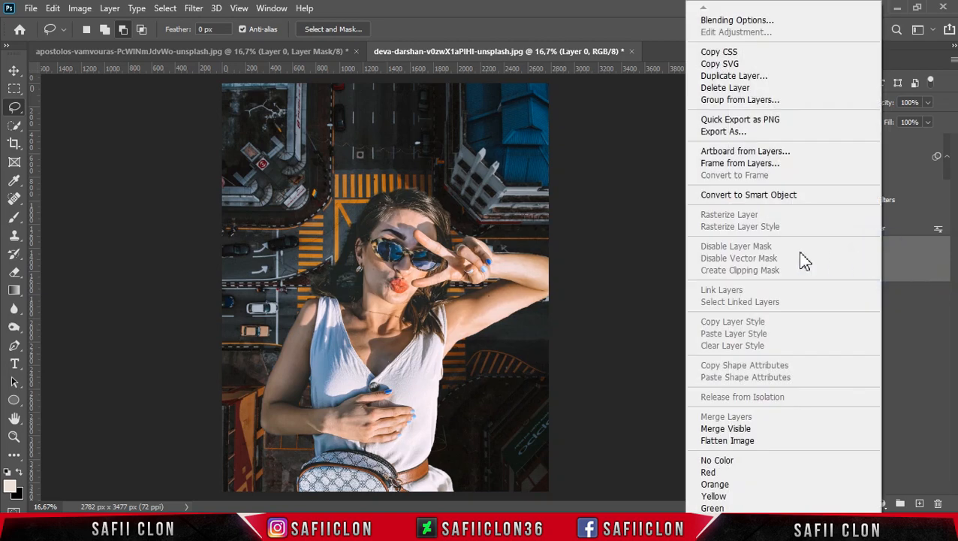
{"action": "left_click", "coordinate": [737, 78]}
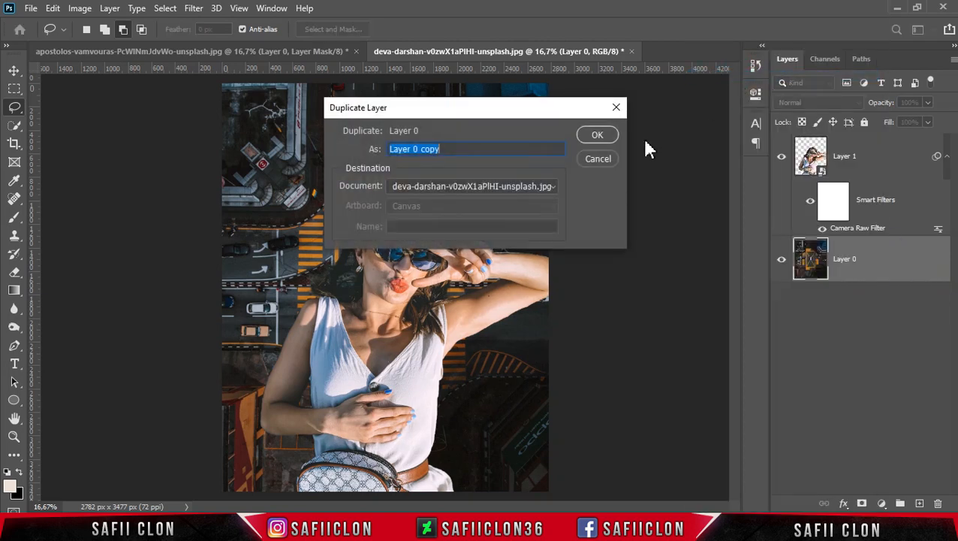
{"action": "left_click", "coordinate": [595, 136]}
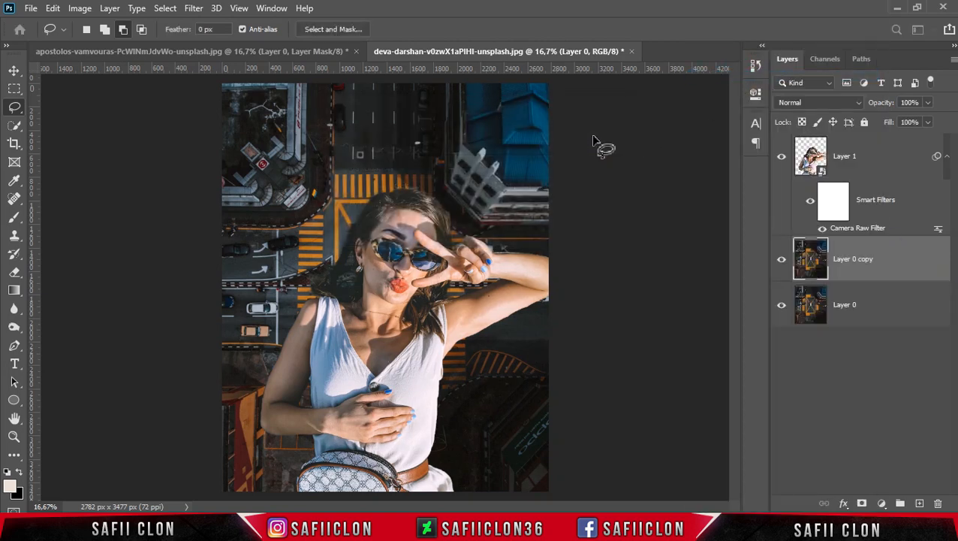
{"action": "double_click", "coordinate": [854, 266]}
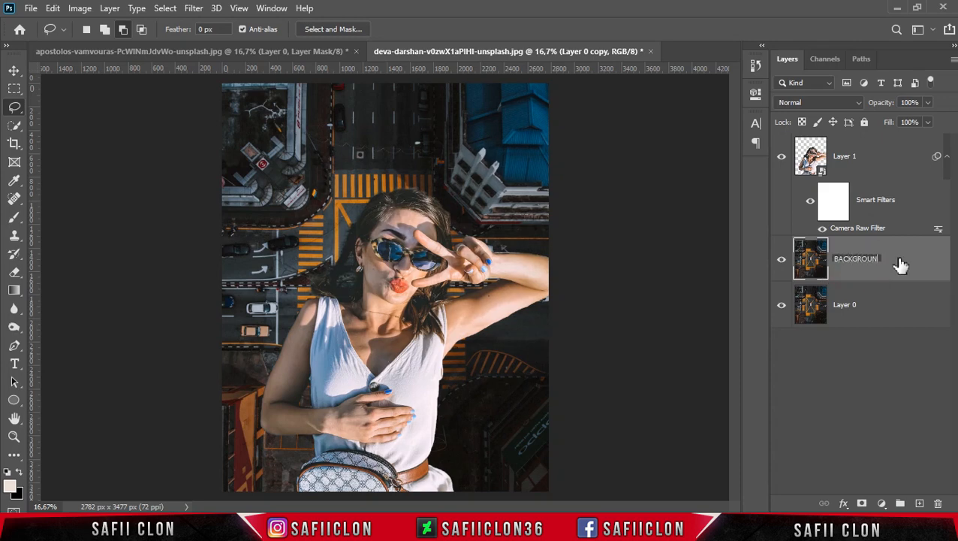
{"action": "type", "text": "BACKGROUND"}
{"action": "key", "text": "Return"}
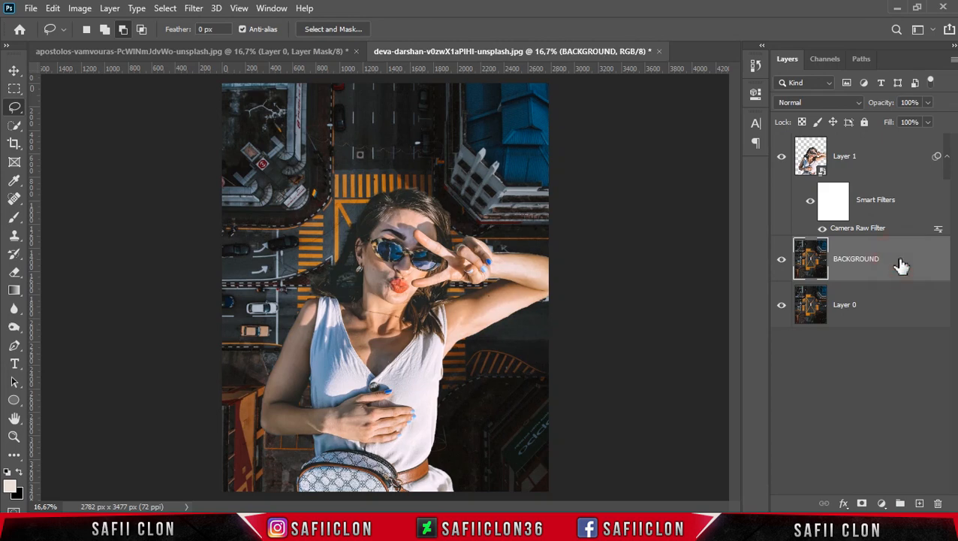
Rename the lowest city layer ORIGINAL and the woman's layer MODEL
{"action": "double_click", "coordinate": [845, 304]}
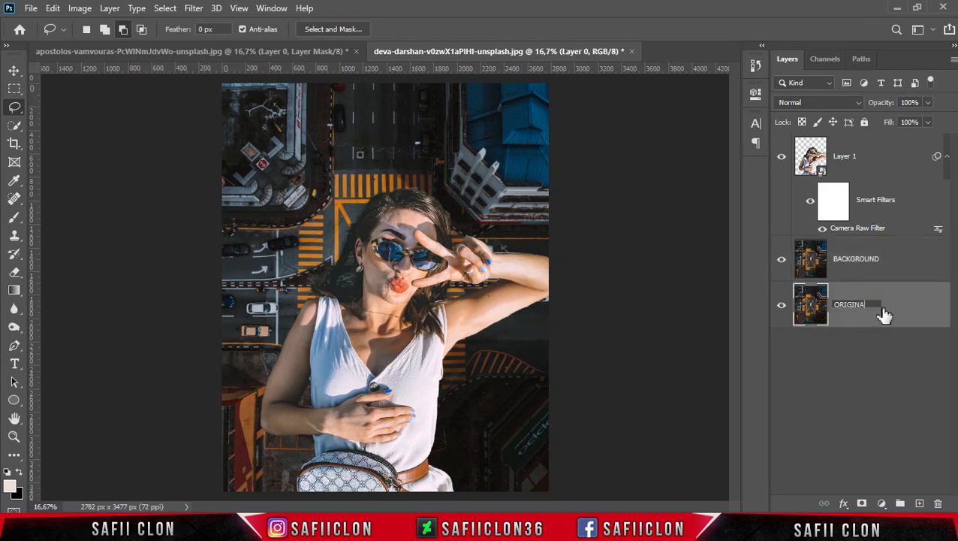
{"action": "key", "text": "Return"}
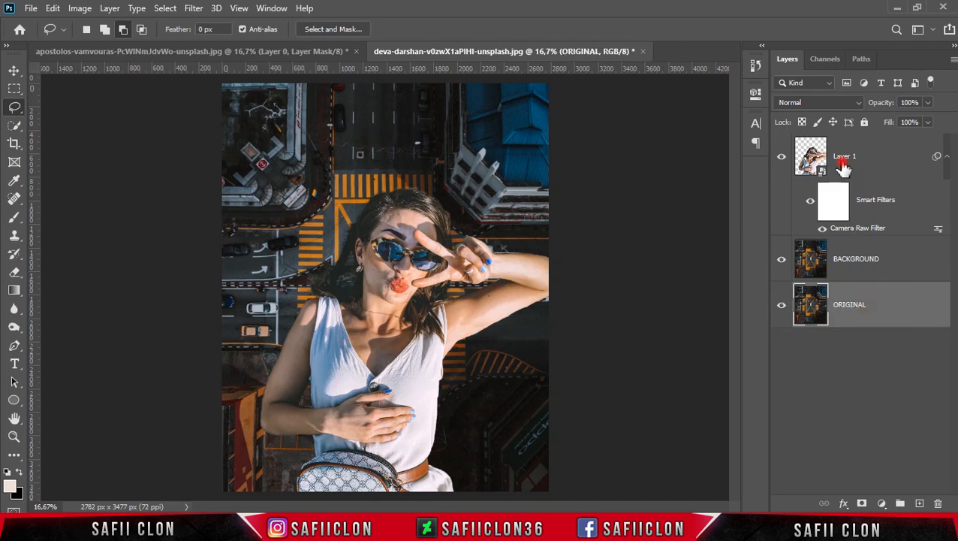
{"action": "double_click", "coordinate": [846, 155]}
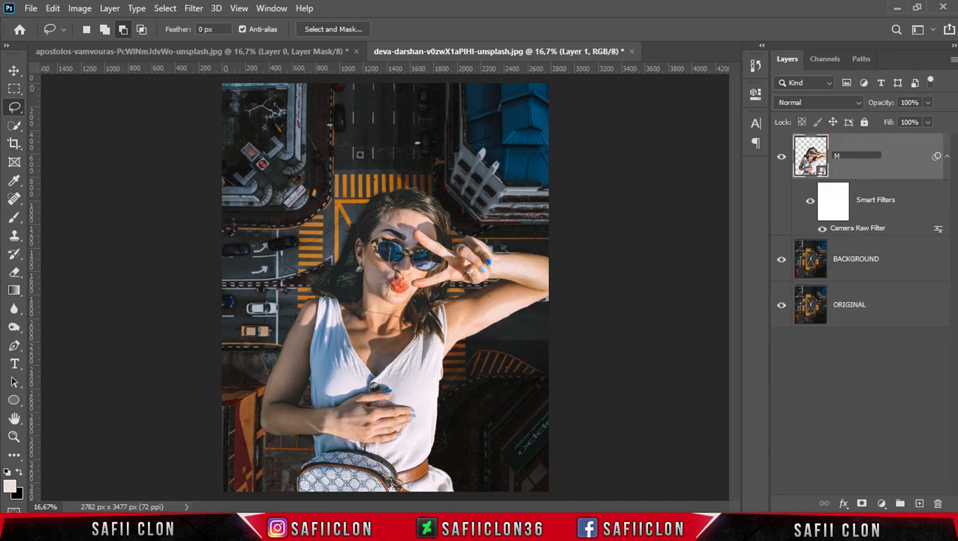
{"action": "left_click", "coordinate": [899, 168]}
Put the woman's layer in a new group named MODEL, collapse the group and select the BACKGROUND layer
{"action": "right_click", "coordinate": [875, 158]}
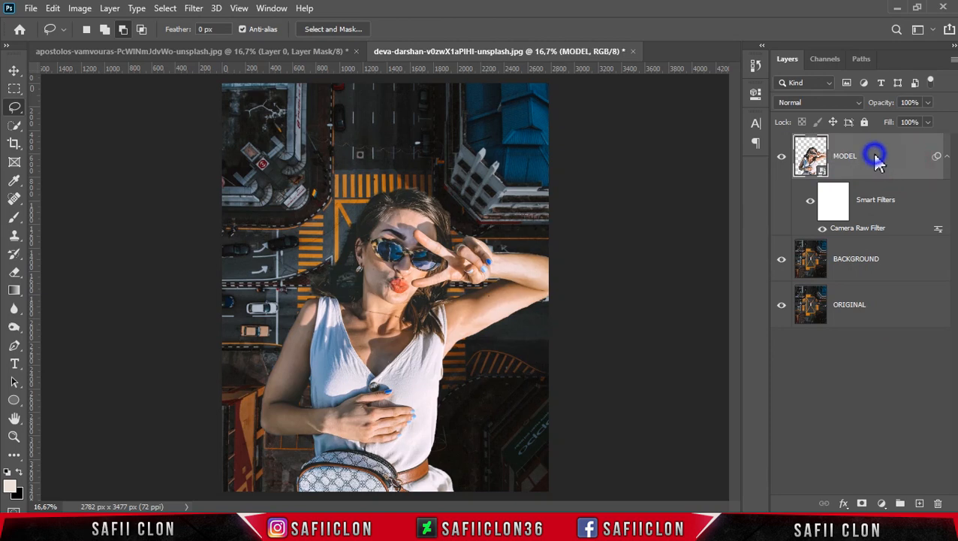
{"action": "left_click", "coordinate": [727, 64]}
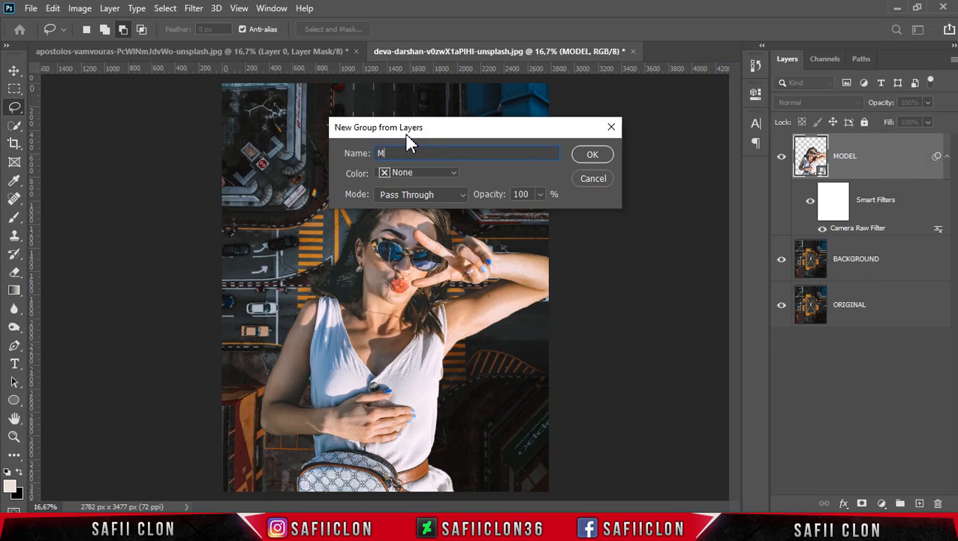
{"action": "left_click", "coordinate": [593, 154]}
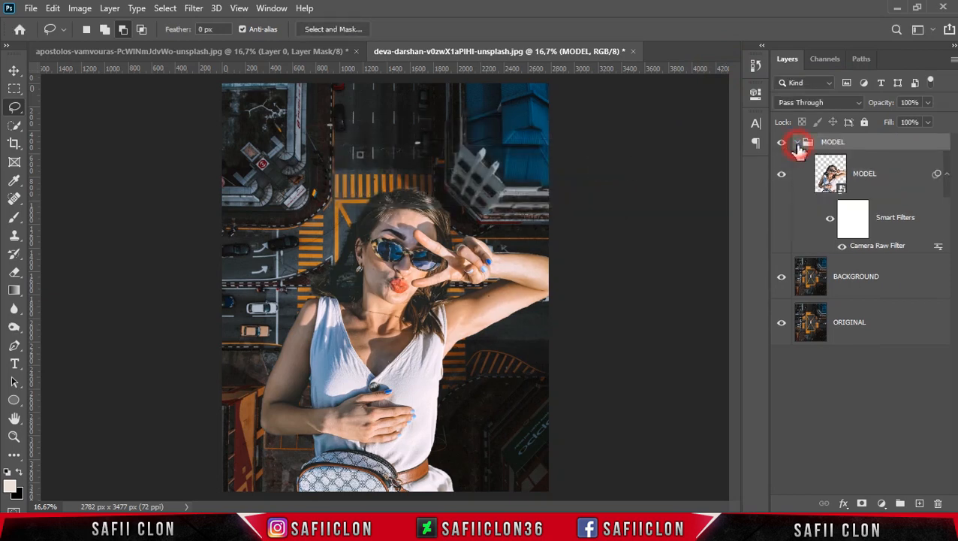
{"action": "left_click", "coordinate": [798, 143]}
{"action": "left_click", "coordinate": [889, 180]}
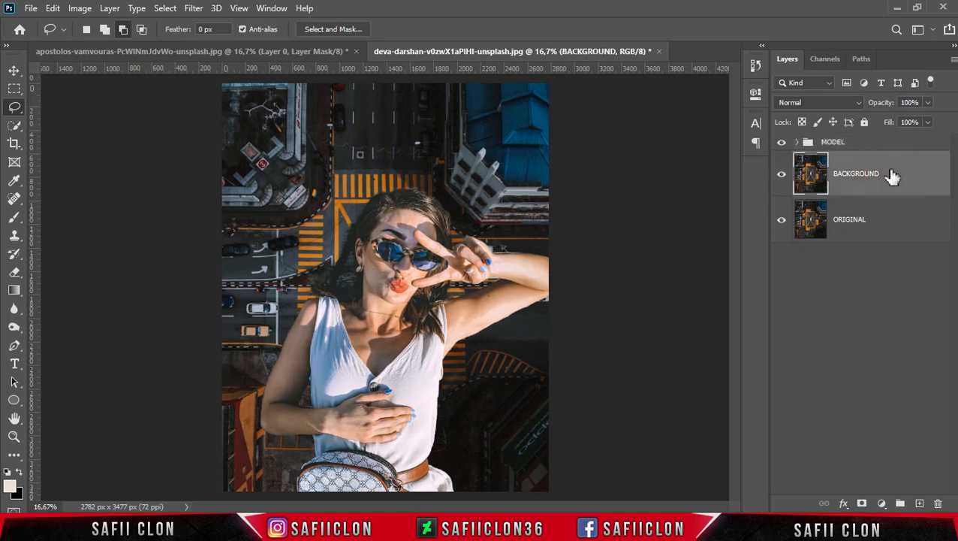
Put the BACKGROUND layer in a new group named BACKGROUND
{"action": "right_click", "coordinate": [892, 175]}
{"action": "left_click", "coordinate": [744, 99]}
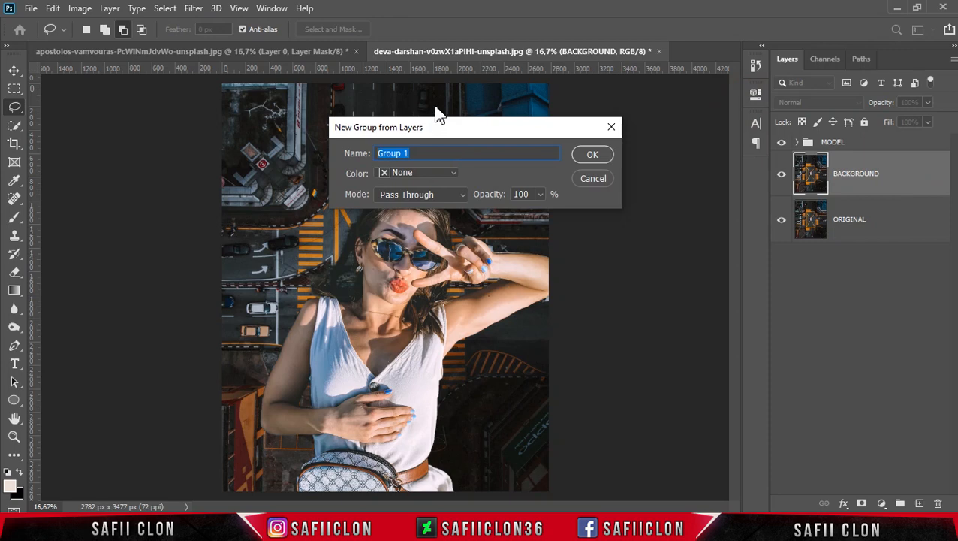
{"action": "type", "text": "BACKGROUND"}
{"action": "left_click", "coordinate": [591, 155]}
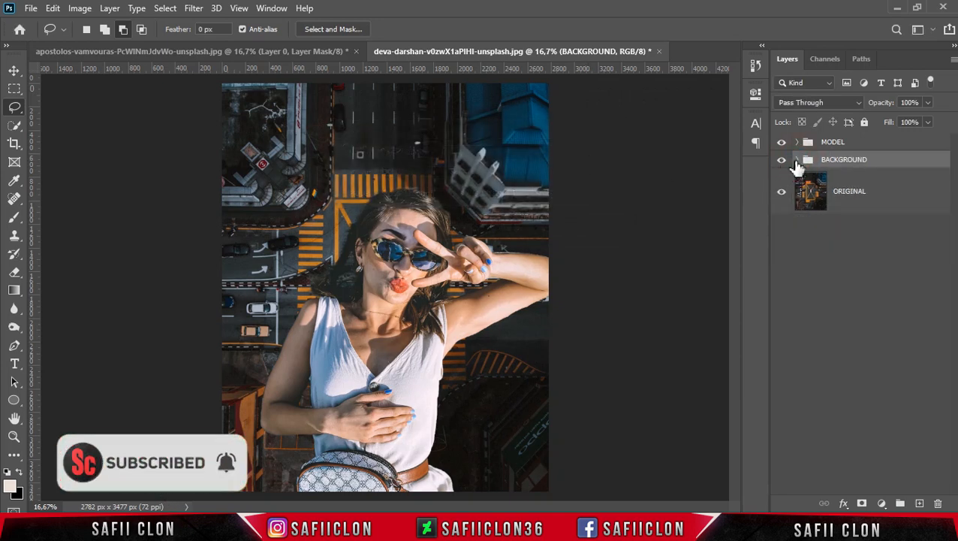
Add a Curves adjustment layer clipped to the city layer inside the BACKGROUND group
{"action": "left_click", "coordinate": [906, 194]}
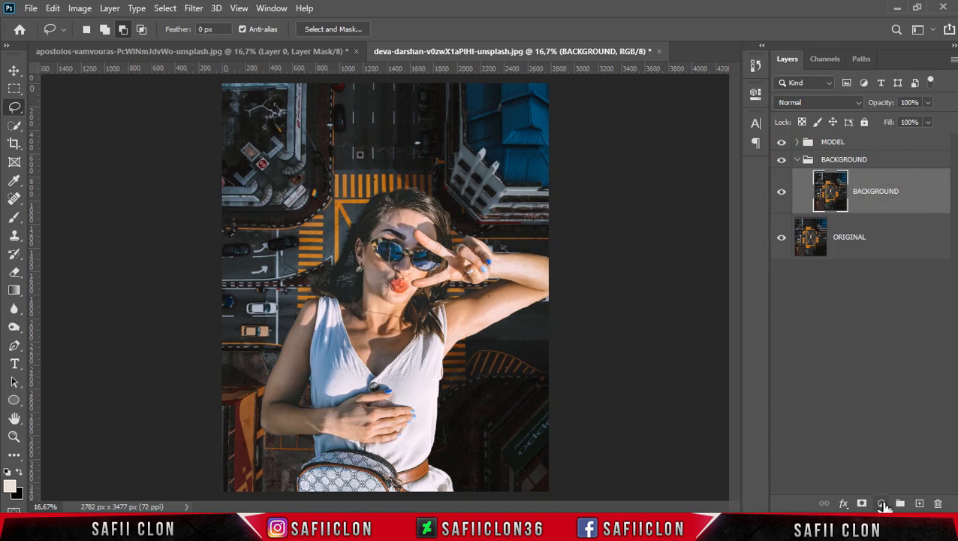
{"action": "left_click", "coordinate": [882, 503]}
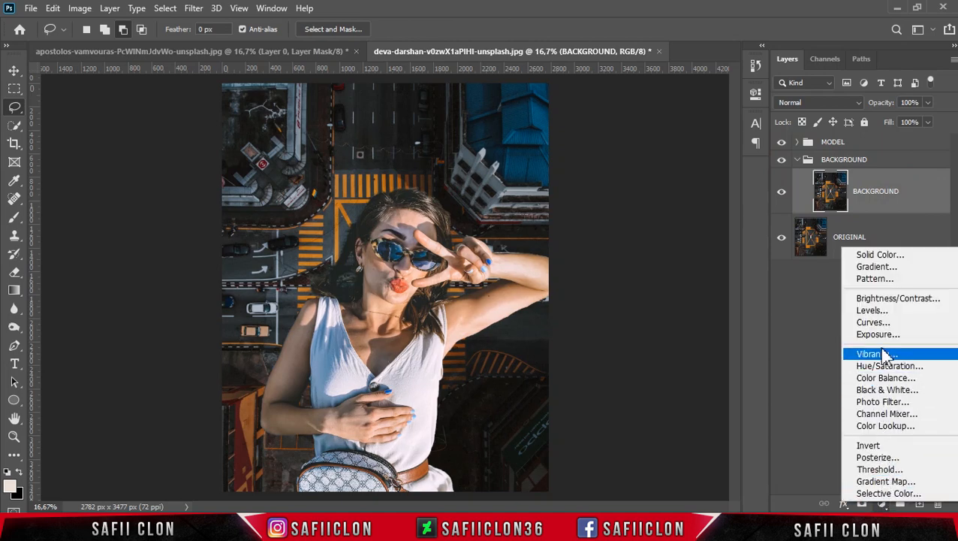
{"action": "left_click", "coordinate": [882, 325]}
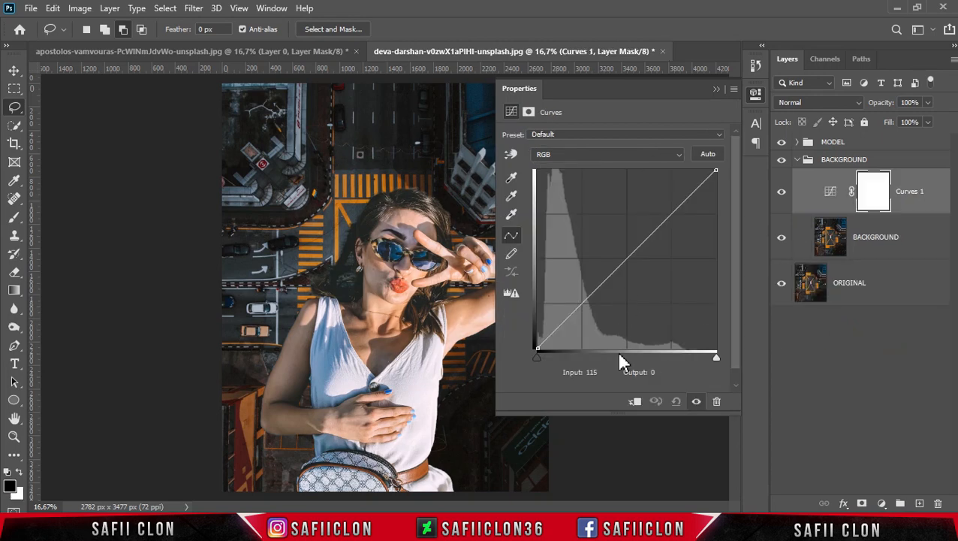
{"action": "left_click", "coordinate": [636, 403]}
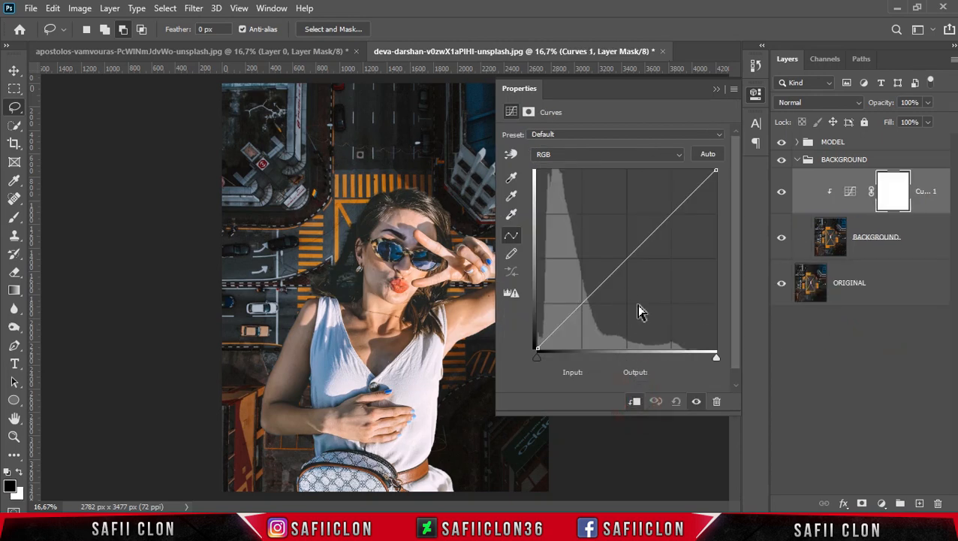
Brighten the city's RGB curve with a midpoint at input 105, output 175, and the white point at input 184, output 255
{"action": "left_click", "coordinate": [627, 258]}
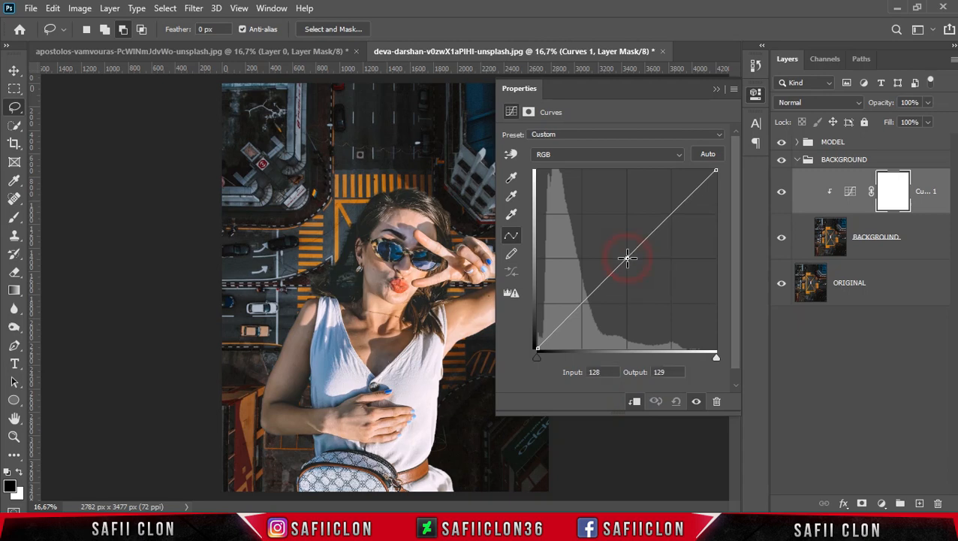
{"action": "left_click", "coordinate": [601, 372]}
{"action": "type", "text": "105"}
{"action": "left_click", "coordinate": [659, 372]}
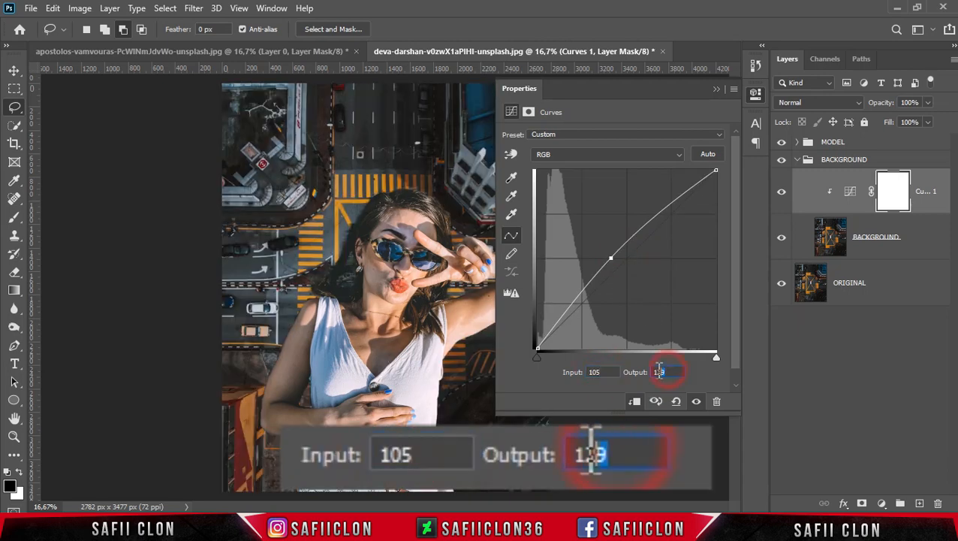
{"action": "type", "text": "175"}
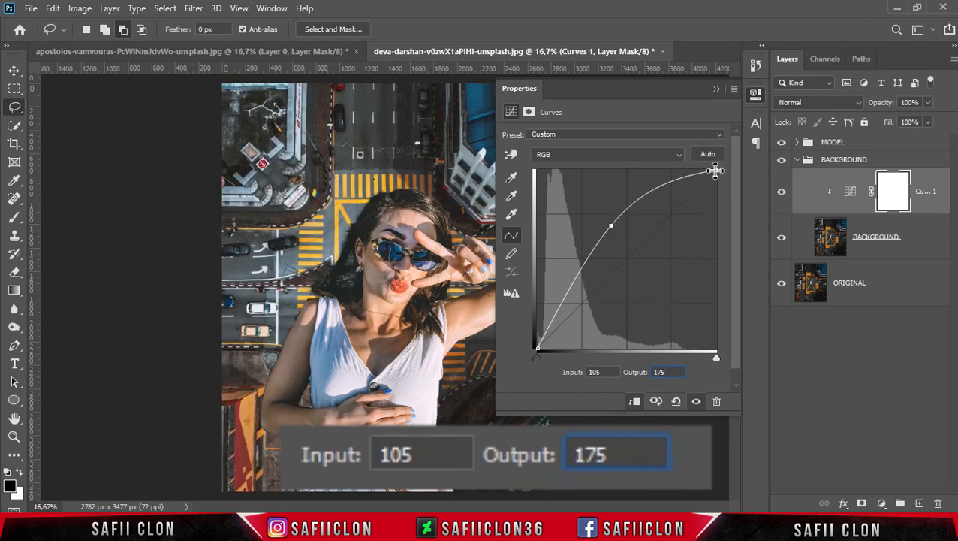
{"action": "left_click_drag", "start_coordinate": [714, 171], "coordinate": [666, 170]}
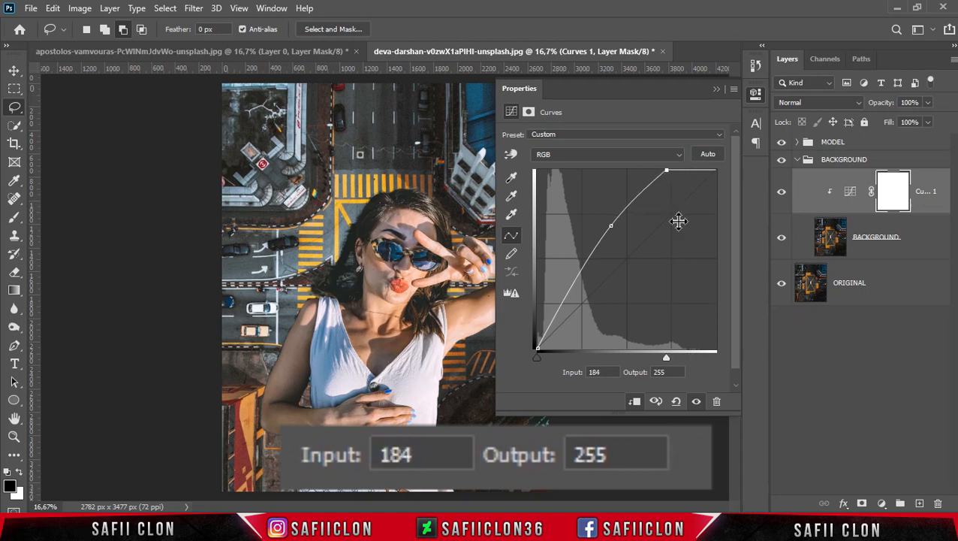
{"action": "left_click", "coordinate": [716, 89]}
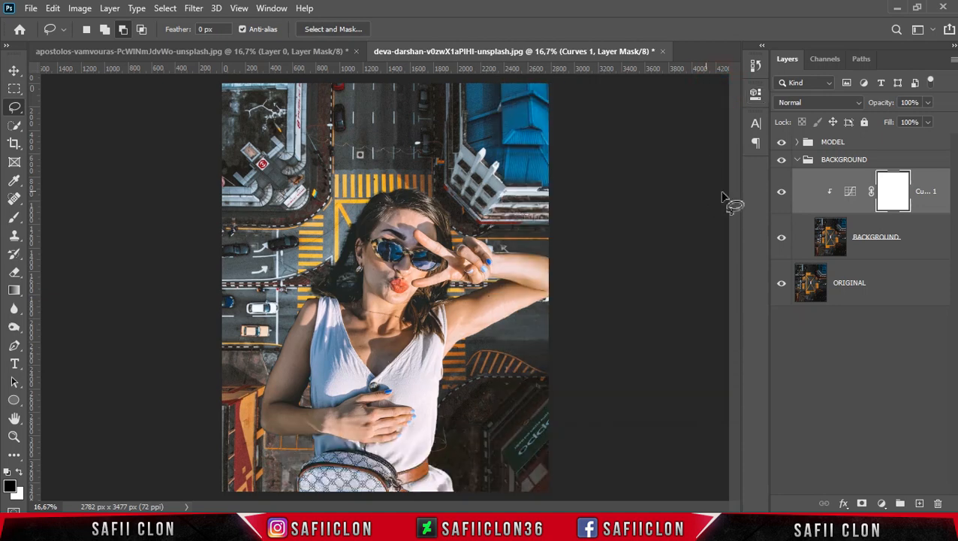
Target the Curves layer mask and set up a Soft Round brush about 1102 px in size at 19% opacity
{"action": "left_click", "coordinate": [894, 194]}
{"action": "left_click", "coordinate": [14, 217]}
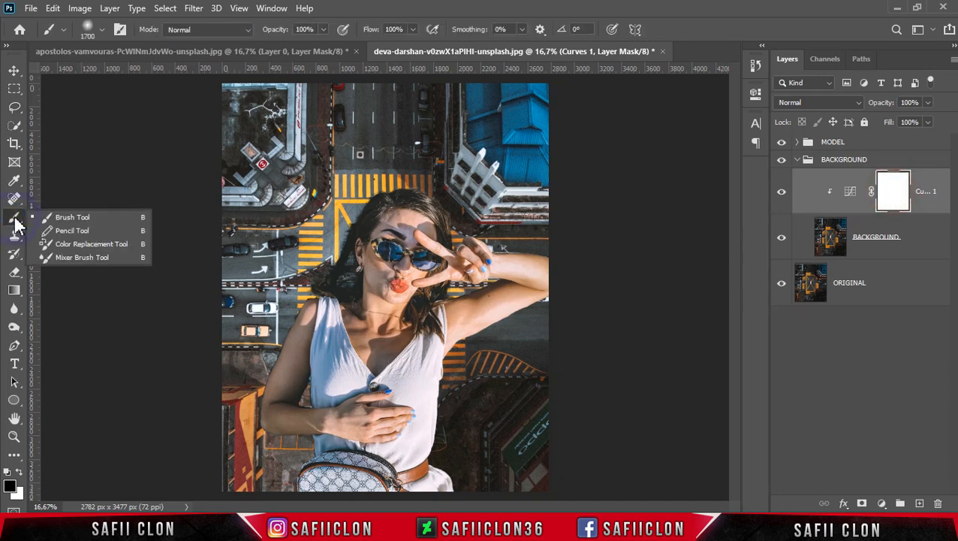
{"action": "left_click", "coordinate": [78, 219]}
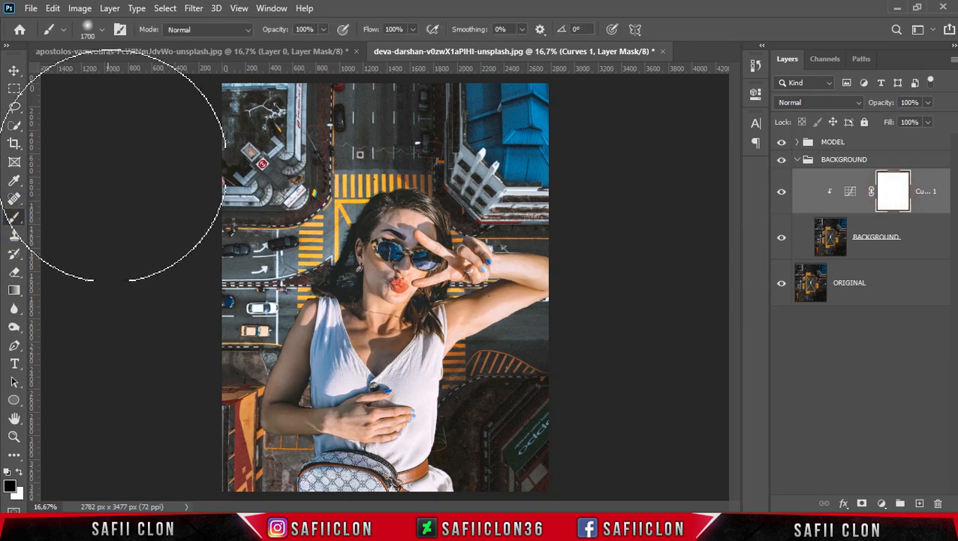
{"action": "left_click", "coordinate": [91, 31]}
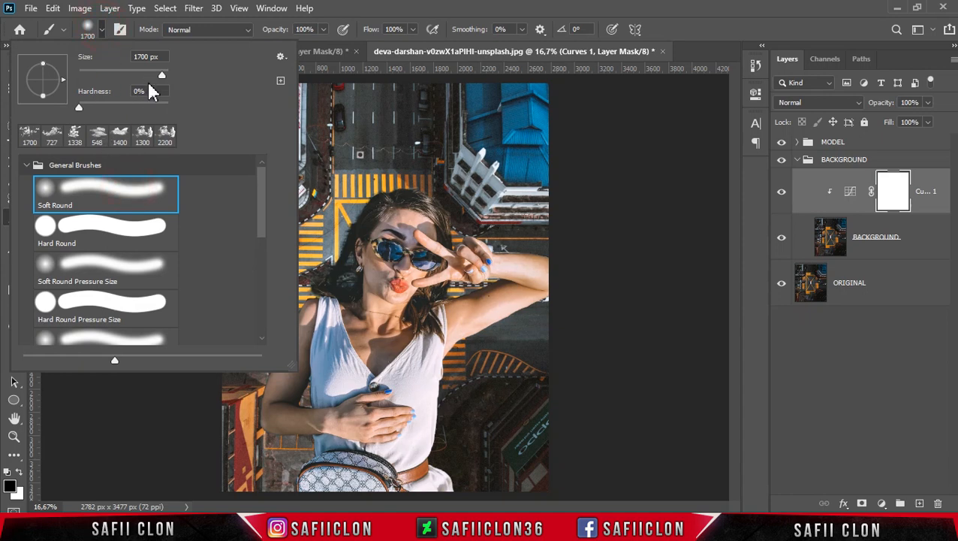
{"action": "left_click", "coordinate": [161, 76]}
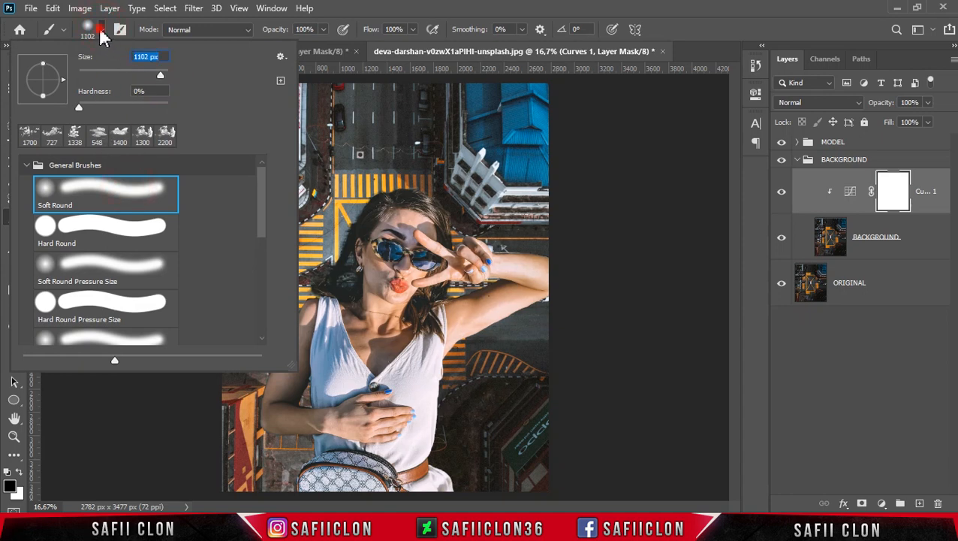
{"action": "left_click", "coordinate": [100, 31]}
{"action": "left_click", "coordinate": [322, 29]}
{"action": "left_click_drag", "start_coordinate": [316, 47], "coordinate": [274, 47]}
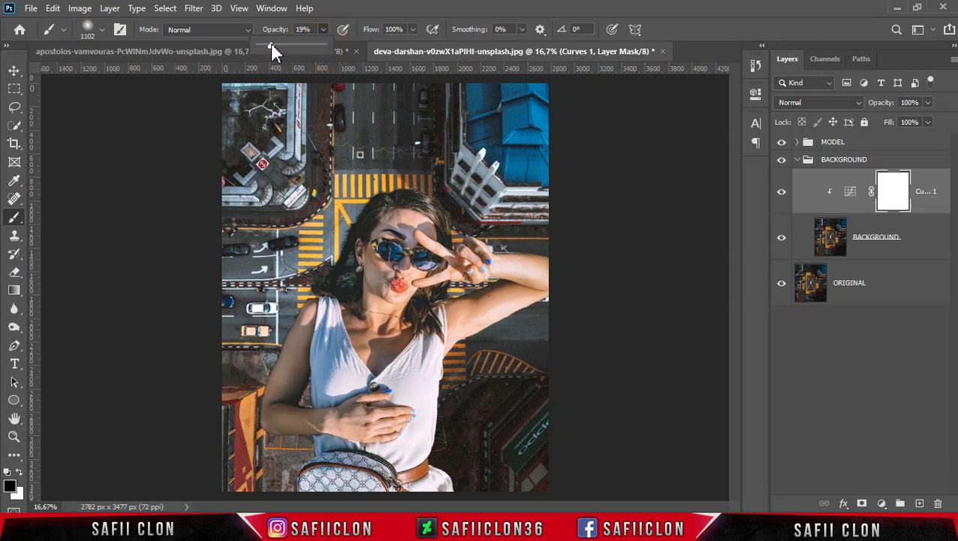
{"action": "left_click", "coordinate": [331, 15]}
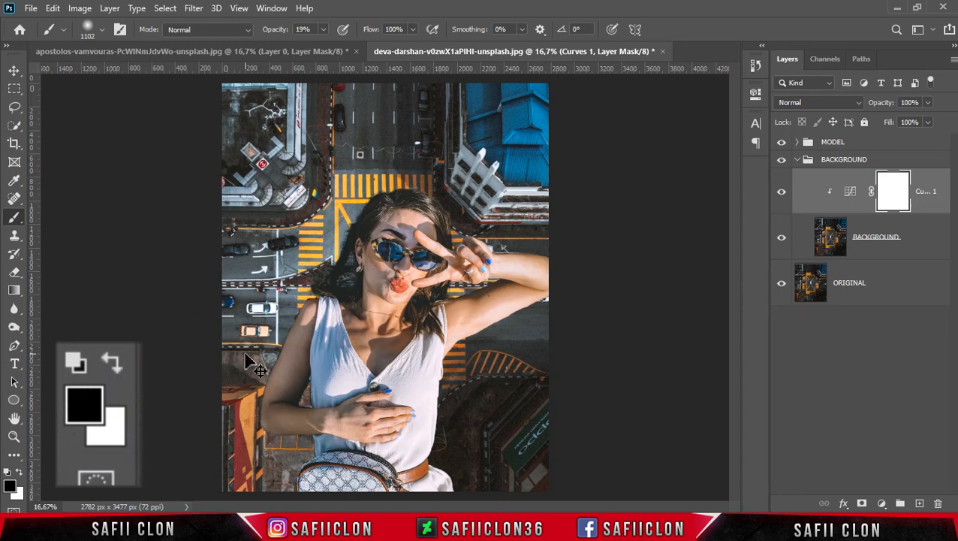
Raise the brush opacity to 70% and paint black on the Curves mask over the left side of the city
{"action": "key", "text": "ctrl+minus"}
{"action": "key", "text": "ctrl+plus"}
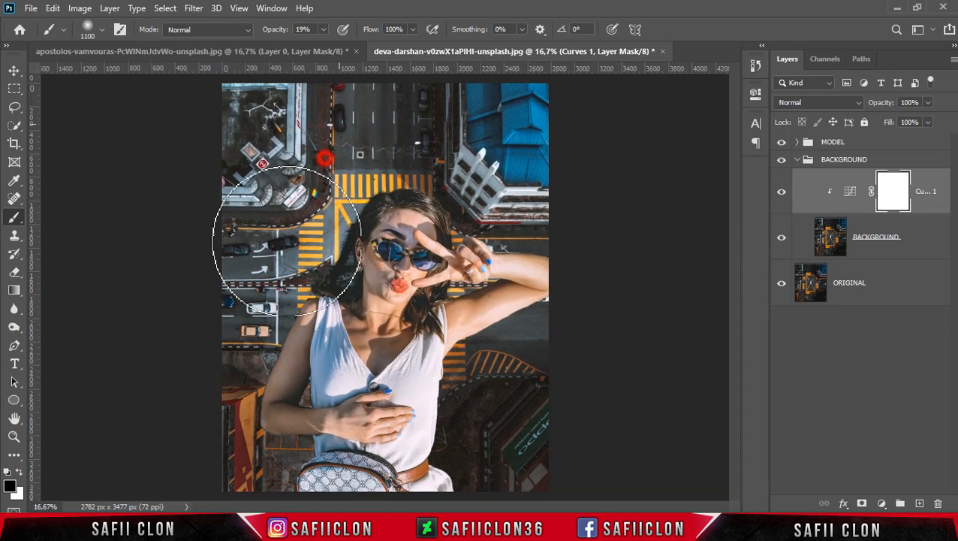
{"action": "mouse_move", "coordinate": [317, 29]}
{"action": "left_mouse_down"}
{"action": "mouse_move", "coordinate": [282, 288]}
{"action": "mouse_move", "coordinate": [238, 184]}
{"action": "mouse_move", "coordinate": [320, 26]}
{"action": "mouse_move", "coordinate": [355, 43]}
{"action": "left_mouse_up"}
{"action": "left_click", "coordinate": [322, 29]}
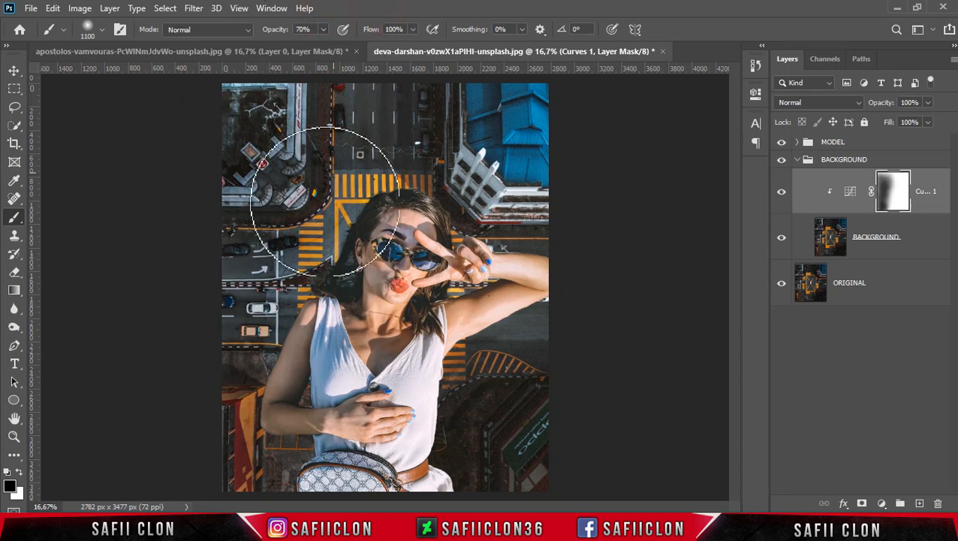
{"action": "key", "text": "bracketleft"}
{"action": "key", "text": "bracketleft"}
{"action": "key", "text": "bracketleft"}
{"action": "mouse_move", "coordinate": [241, 293]}
{"action": "left_mouse_down"}
{"action": "mouse_move", "coordinate": [207, 410]}
{"action": "mouse_move", "coordinate": [259, 415]}
{"action": "left_mouse_up"}
Refine the Curves mask with black strokes at brush sizes 500 and 700 px around the woman and over the left side of the city
{"action": "key", "text": "bracketleft"}
{"action": "key", "text": "bracketleft"}
{"action": "key", "text": "bracketleft"}
{"action": "key", "text": "bracketleft"}
{"action": "key", "text": "bracketleft"}
{"action": "key", "text": "bracketleft"}
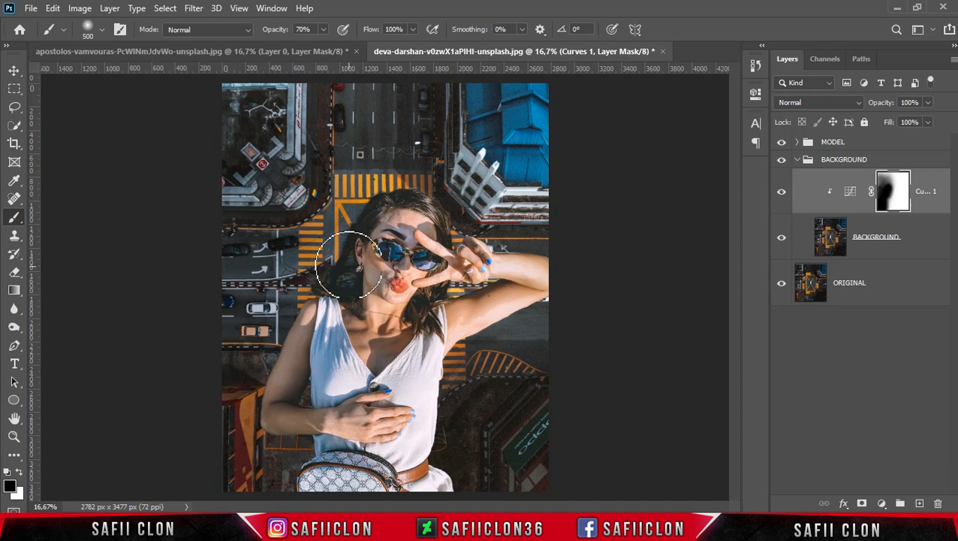
{"action": "mouse_move", "coordinate": [434, 287]}
{"action": "left_mouse_down"}
{"action": "mouse_move", "coordinate": [419, 477]}
{"action": "mouse_move", "coordinate": [439, 494]}
{"action": "left_mouse_up"}
{"action": "key", "text": "bracketright"}
{"action": "key", "text": "bracketright"}
{"action": "key", "text": "bracketright"}
{"action": "key", "text": "bracketright"}
{"action": "key", "text": "bracketright"}
{"action": "mouse_move", "coordinate": [406, 118]}
{"action": "left_mouse_down"}
{"action": "mouse_move", "coordinate": [277, 113]}
{"action": "mouse_move", "coordinate": [192, 384]}
{"action": "left_mouse_up"}
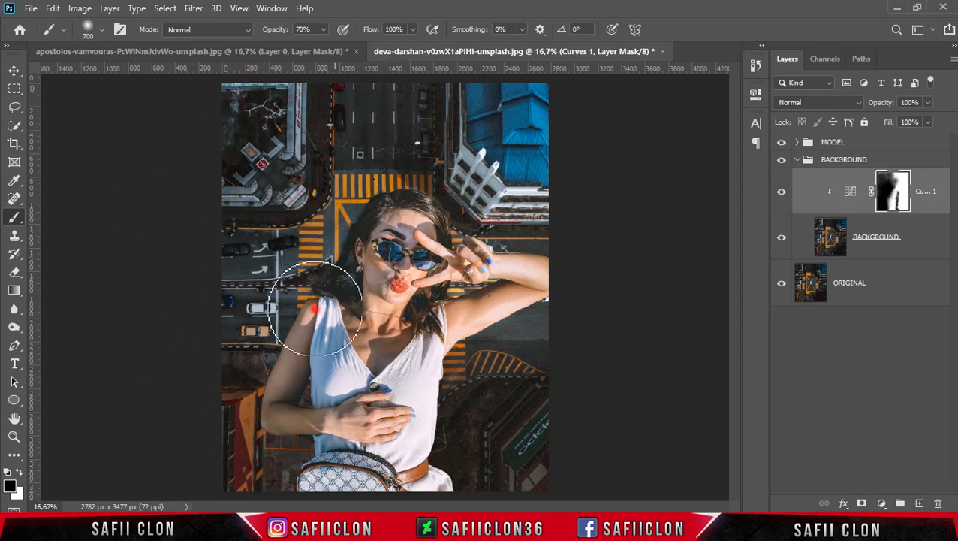
{"action": "left_click_drag", "start_coordinate": [230, 479], "coordinate": [334, 321]}
{"action": "mouse_move", "coordinate": [323, 423]}
{"action": "left_mouse_down"}
{"action": "mouse_move", "coordinate": [344, 326]}
{"action": "mouse_move", "coordinate": [223, 415]}
{"action": "mouse_move", "coordinate": [286, 113]}
{"action": "left_mouse_up"}
{"action": "mouse_move", "coordinate": [366, 162]}
{"action": "left_mouse_down"}
{"action": "mouse_move", "coordinate": [325, 246]}
{"action": "mouse_move", "coordinate": [325, 166]}
{"action": "left_mouse_up"}
{"action": "mouse_move", "coordinate": [405, 105]}
{"action": "left_mouse_down"}
{"action": "mouse_move", "coordinate": [276, 120]}
{"action": "mouse_move", "coordinate": [250, 436]}
{"action": "mouse_move", "coordinate": [298, 438]}
{"action": "left_mouse_up"}
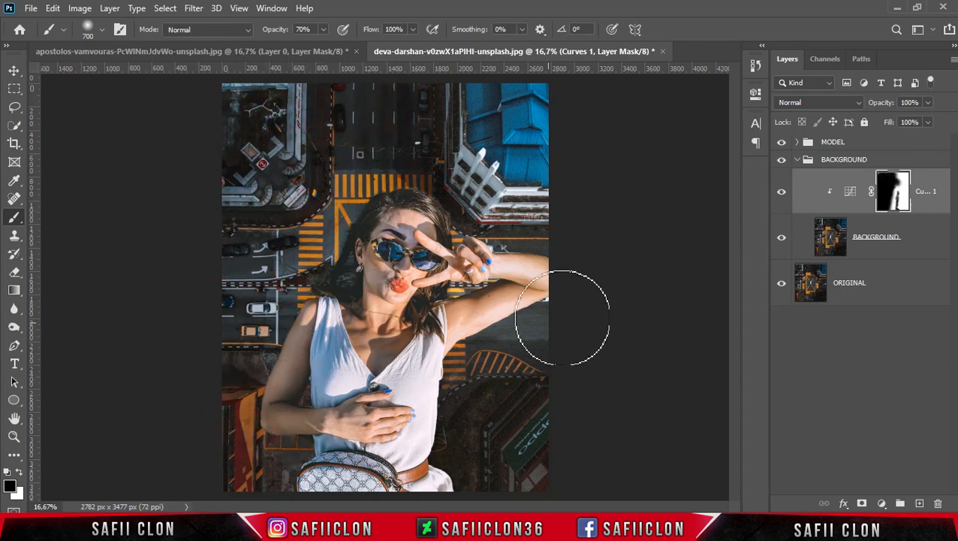
Compare the city with and without the masked Curves adjustment
{"action": "left_click", "coordinate": [780, 194]}
{"action": "left_click", "coordinate": [781, 193]}
{"action": "left_click", "coordinate": [780, 197]}
{"action": "left_click", "coordinate": [780, 197]}
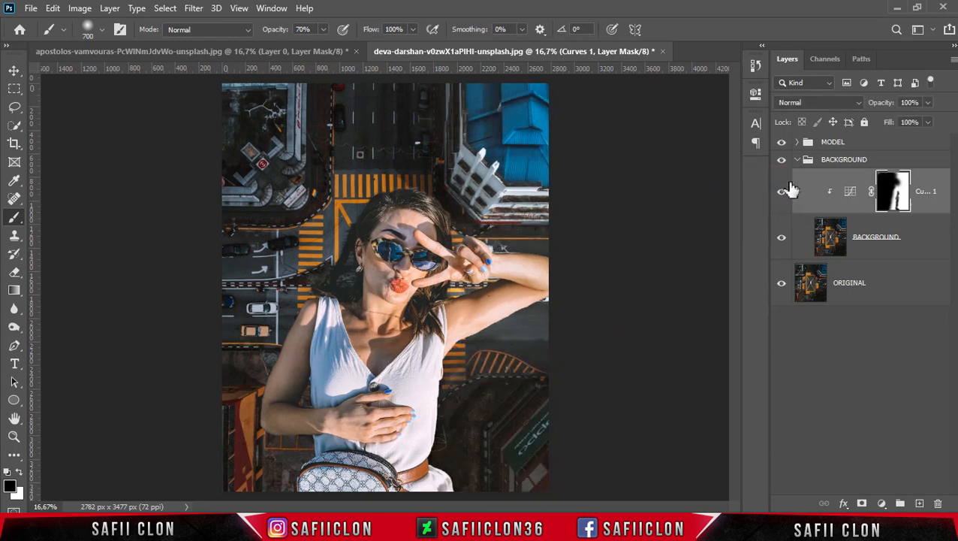
Collapse the BACKGROUND group and add a Color Balance adjustment layer clipped to the MODEL layer in its group
{"action": "left_click", "coordinate": [797, 159]}
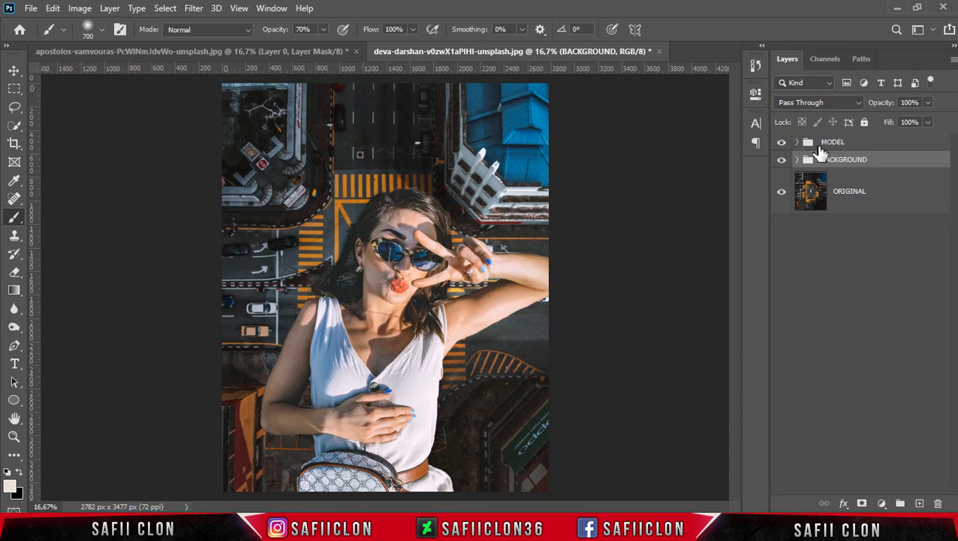
{"action": "left_click", "coordinate": [801, 147]}
{"action": "left_click", "coordinate": [797, 143]}
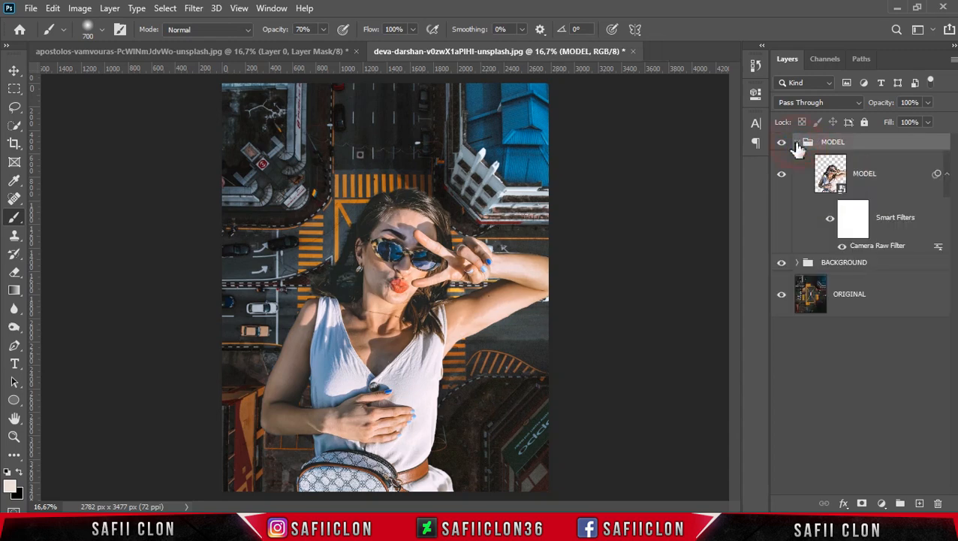
{"action": "left_click", "coordinate": [897, 183]}
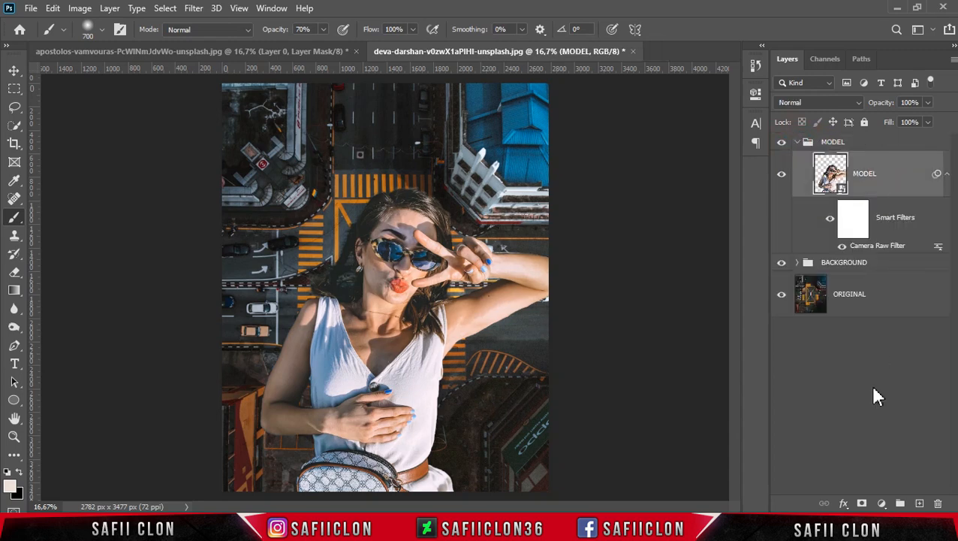
{"action": "left_click", "coordinate": [882, 502]}
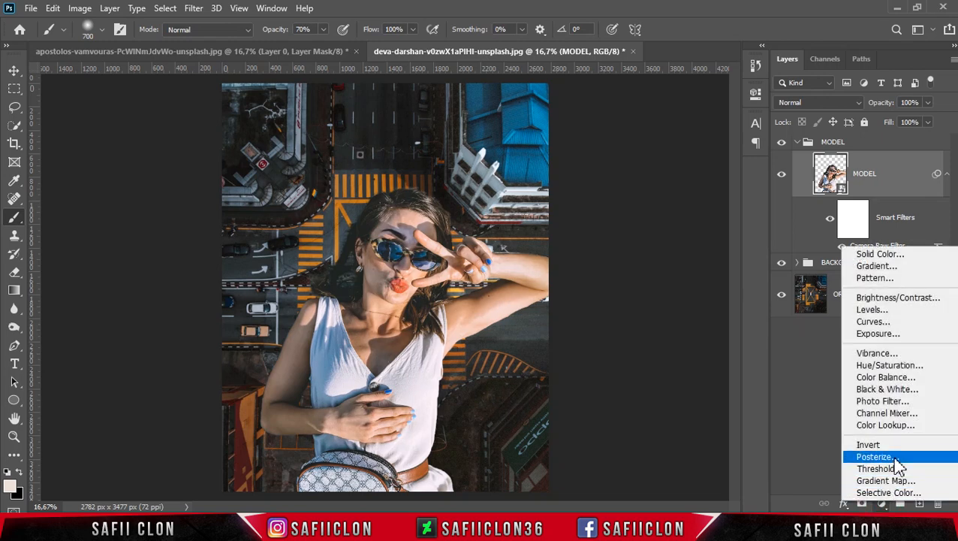
{"action": "left_click", "coordinate": [890, 376]}
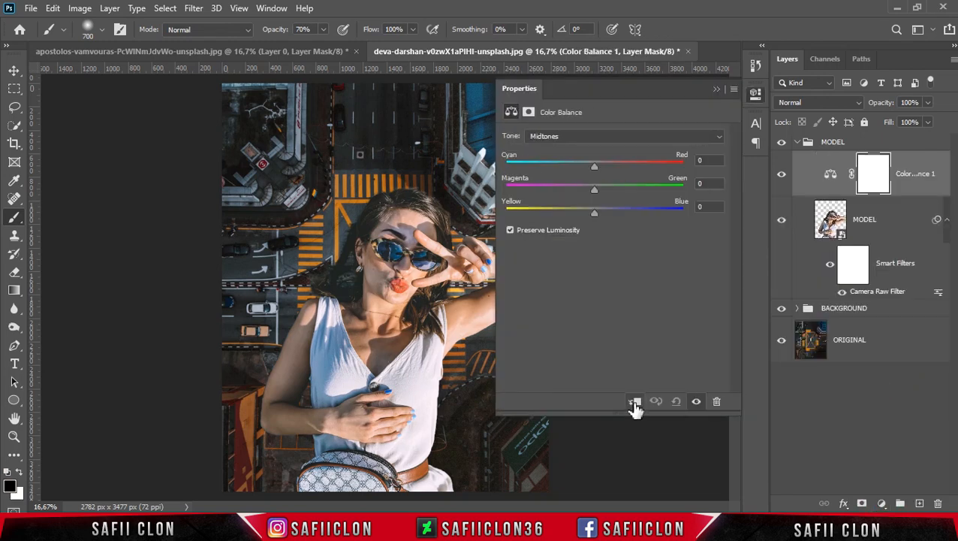
{"action": "left_click", "coordinate": [635, 402]}
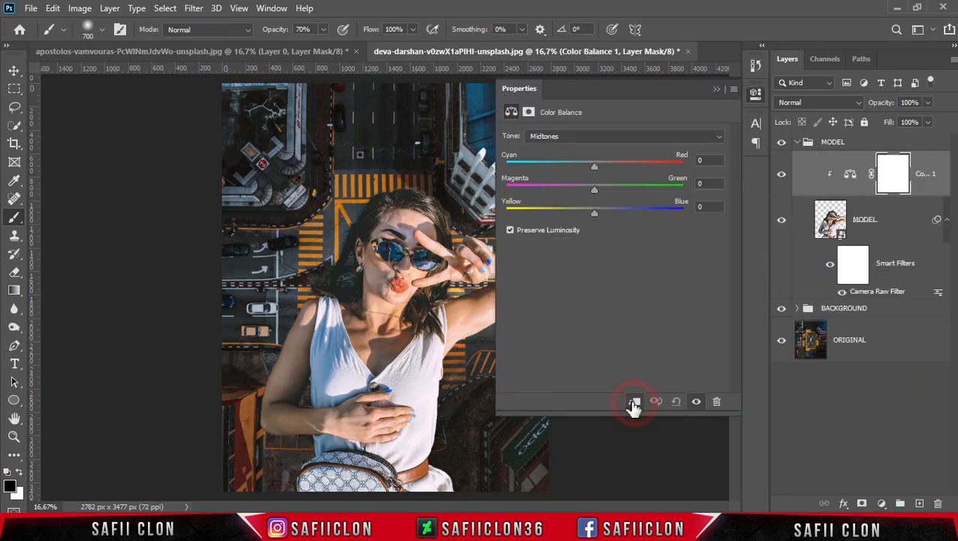
Set the woman's Color Balance shadows to -4 for Magenta/Green and -2 for Yellow/Blue
{"action": "left_click", "coordinate": [591, 137]}
{"action": "left_click", "coordinate": [575, 149]}
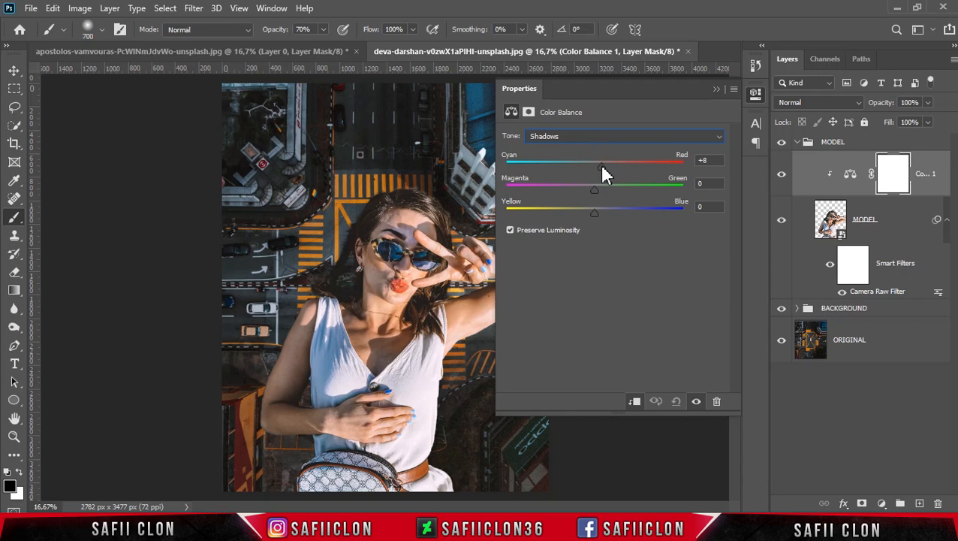
{"action": "left_click_drag", "start_coordinate": [600, 196], "coordinate": [595, 197]}
{"action": "left_click_drag", "start_coordinate": [592, 213], "coordinate": [591, 210]}
Set the Color Balance midtones to +5 for Cyan/Red
{"action": "left_click", "coordinate": [633, 136]}
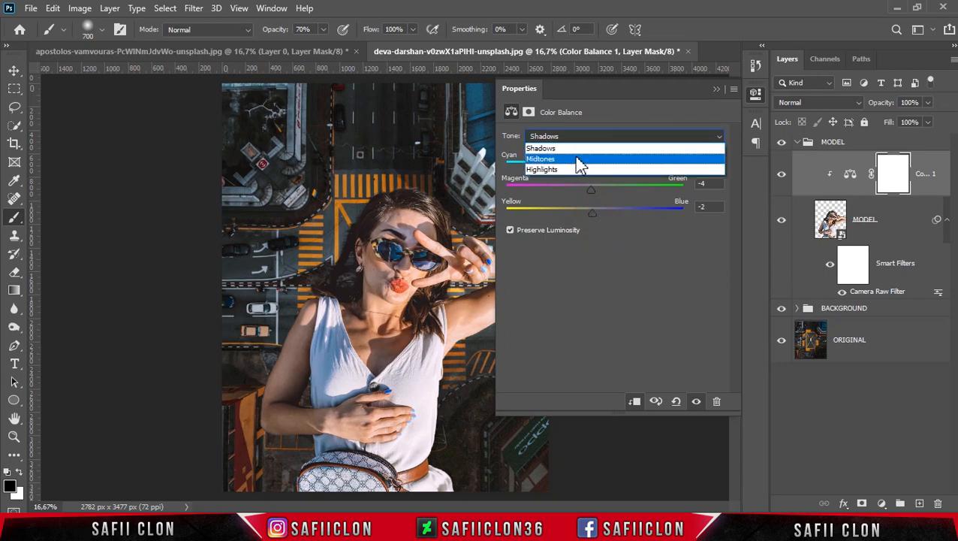
{"action": "left_click", "coordinate": [580, 160]}
{"action": "left_click_drag", "start_coordinate": [594, 165], "coordinate": [595, 165]}
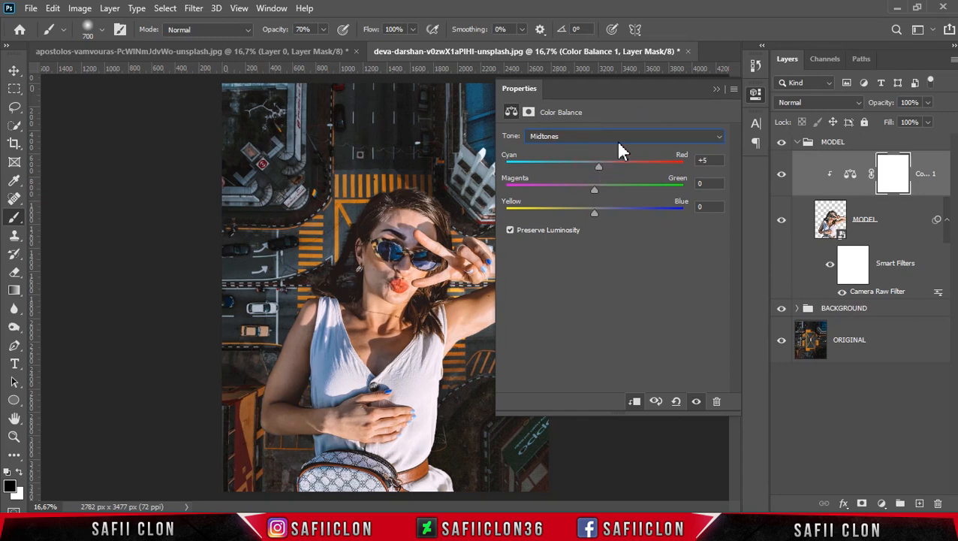
Set the Color Balance highlights to -8 for Cyan/Red and +7 for Yellow/Blue
{"action": "left_click", "coordinate": [618, 139]}
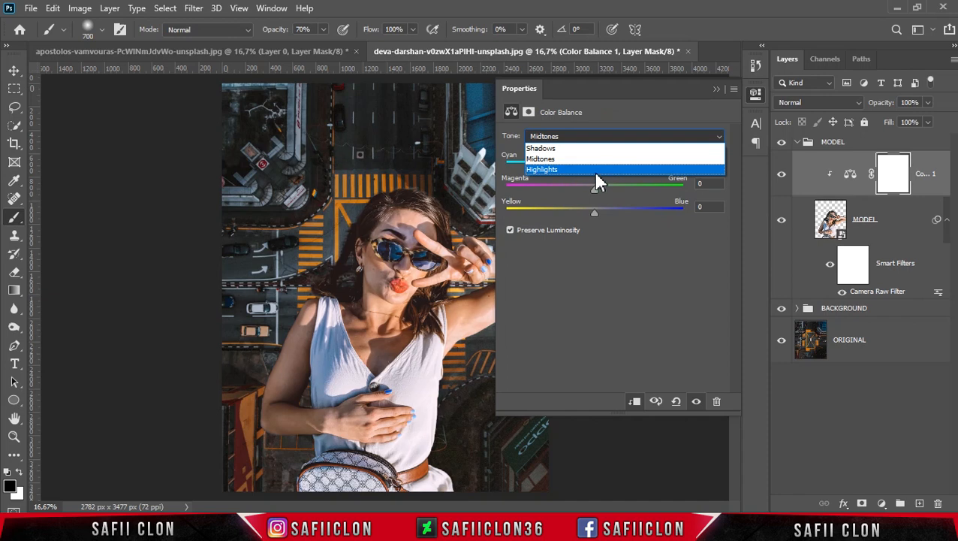
{"action": "left_click", "coordinate": [562, 171]}
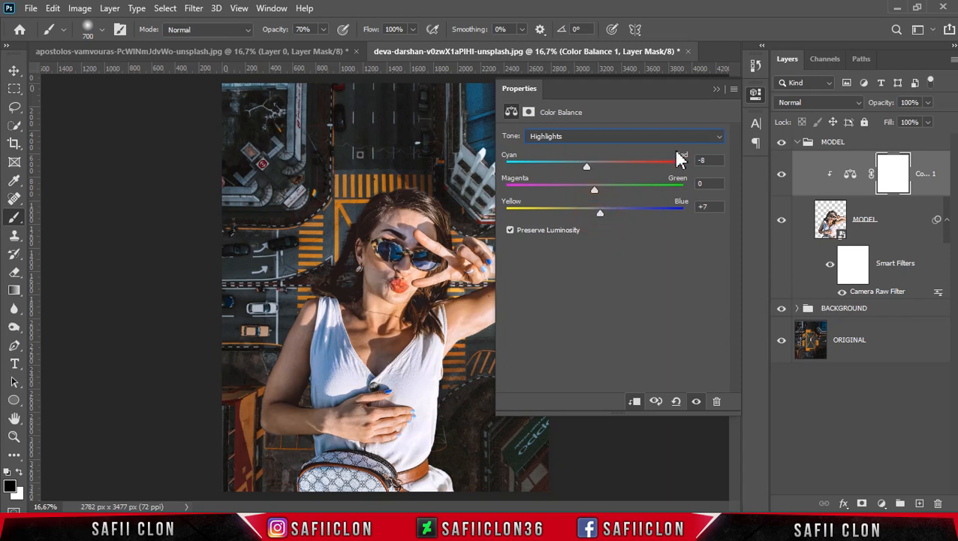
{"action": "left_click", "coordinate": [716, 91]}
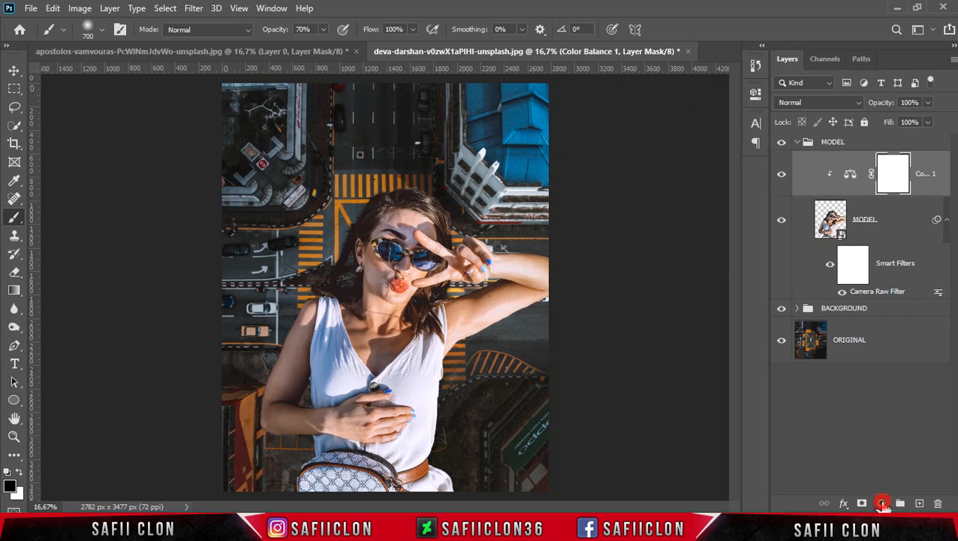
Add a Levels adjustment layer clipped to the woman in the MODEL group and set its white output level to 130
{"action": "left_click", "coordinate": [882, 503]}
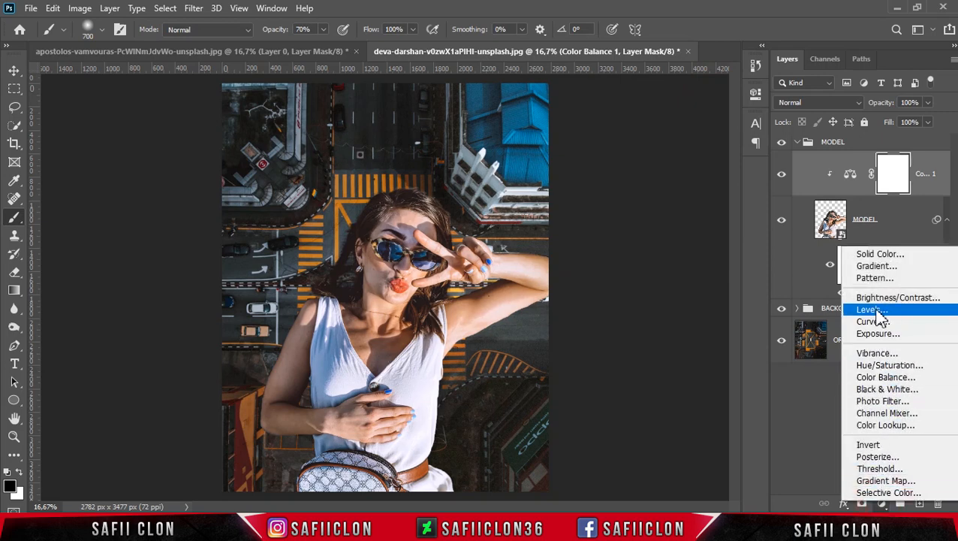
{"action": "left_click", "coordinate": [873, 311]}
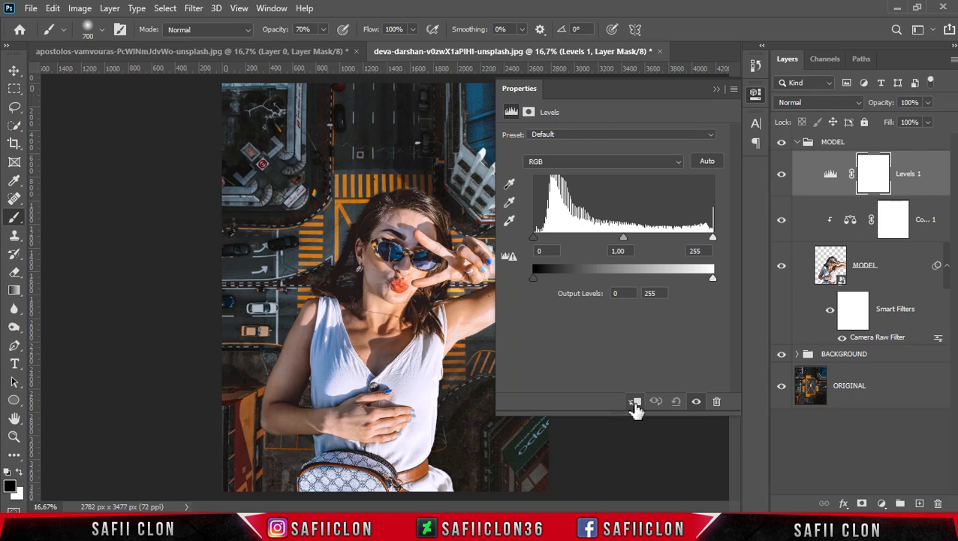
{"action": "left_click", "coordinate": [634, 403]}
{"action": "left_click_drag", "start_coordinate": [710, 282], "coordinate": [628, 286]}
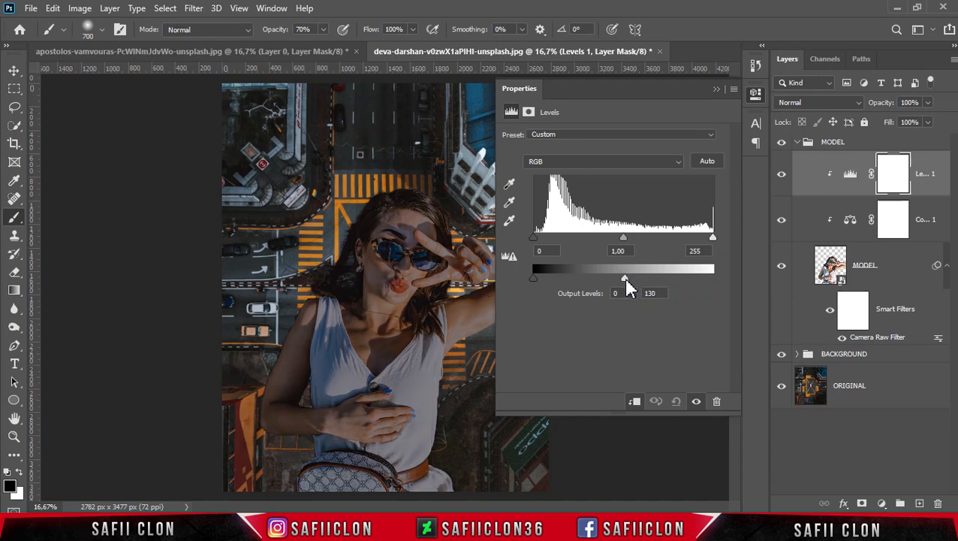
{"action": "left_click", "coordinate": [715, 91]}
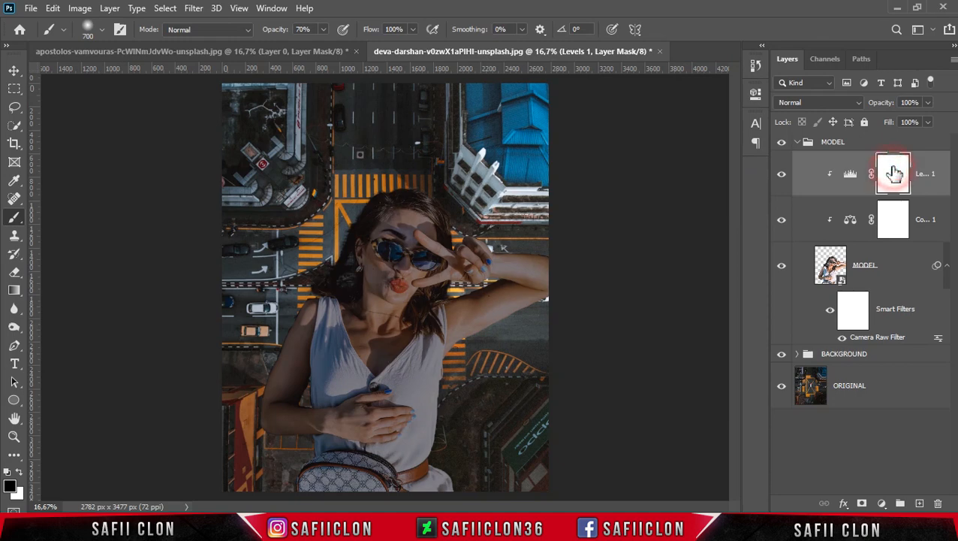
Set up a Soft Round brush of about 464 px at 15% opacity for painting the Levels mask
{"action": "left_click", "coordinate": [17, 217]}
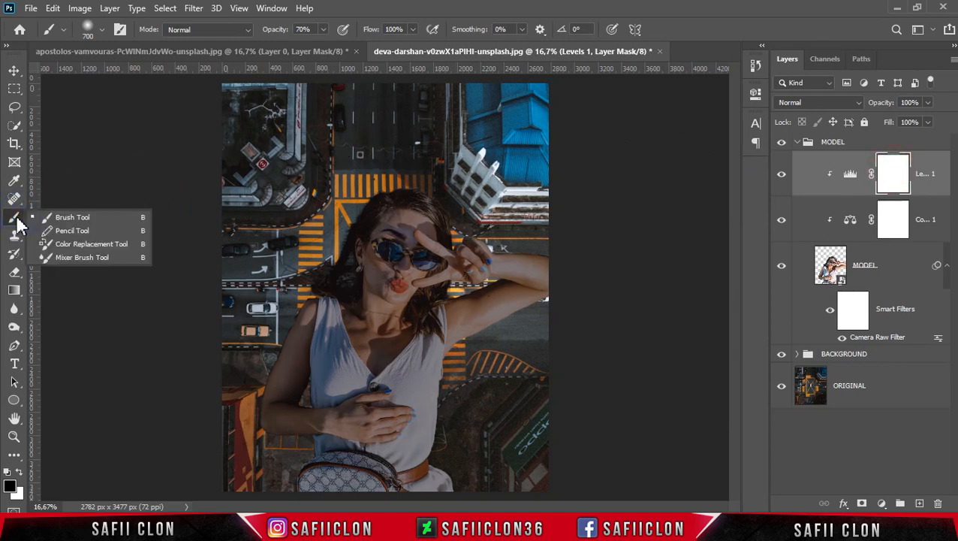
{"action": "left_click", "coordinate": [88, 217]}
{"action": "left_click", "coordinate": [101, 30]}
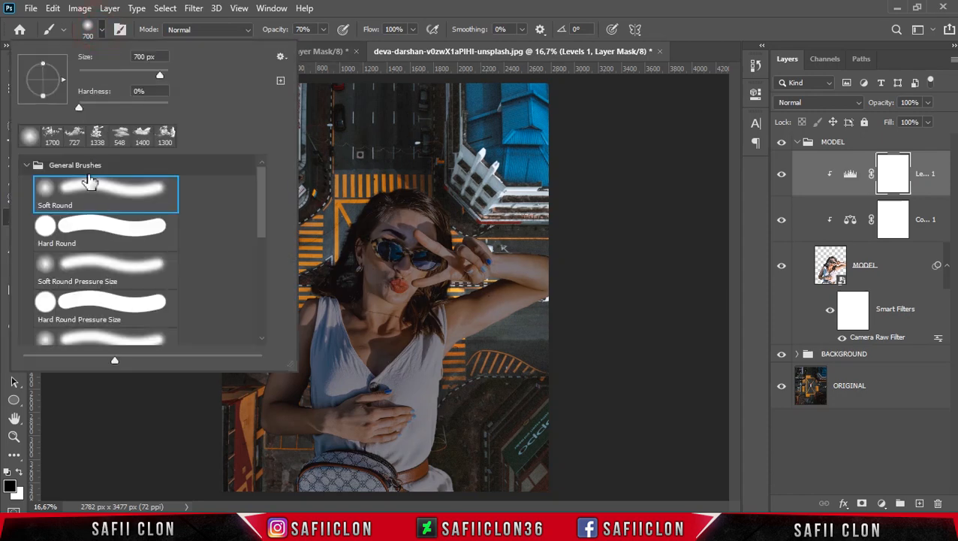
{"action": "left_click", "coordinate": [109, 198]}
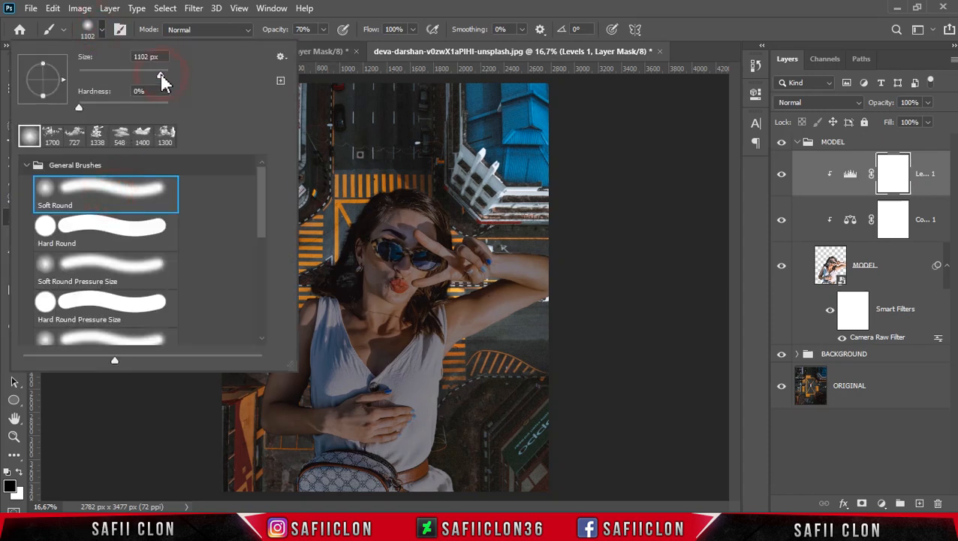
{"action": "left_click", "coordinate": [90, 27]}
{"action": "left_click", "coordinate": [324, 29]}
{"action": "left_click_drag", "start_coordinate": [289, 44], "coordinate": [288, 44]}
{"action": "left_click", "coordinate": [324, 29]}
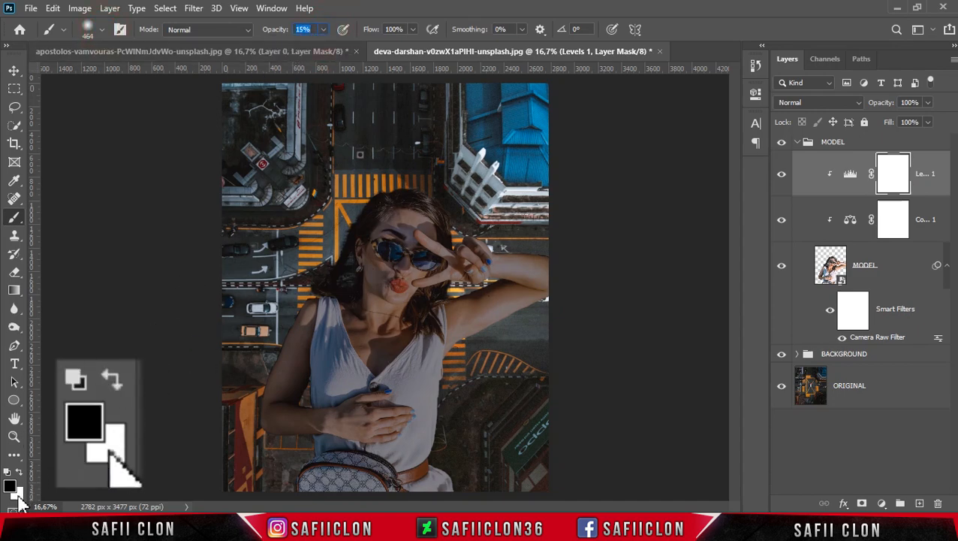
Lower the brush opacity to 14% and paint black on the Levels mask over the raised arm, torso edge, fingers and face
{"action": "mouse_move", "coordinate": [561, 309]}
{"action": "left_mouse_down"}
{"action": "mouse_move", "coordinate": [496, 342]}
{"action": "mouse_move", "coordinate": [454, 403]}
{"action": "mouse_move", "coordinate": [469, 361]}
{"action": "mouse_move", "coordinate": [450, 480]}
{"action": "left_mouse_up"}
{"action": "left_click_drag", "start_coordinate": [323, 43], "coordinate": [323, 44]}
{"action": "left_click", "coordinate": [324, 30]}
{"action": "left_click", "coordinate": [525, 271]}
{"action": "key", "text": "bracketleft"}
{"action": "key", "text": "bracketleft"}
{"action": "key", "text": "bracketleft"}
{"action": "mouse_move", "coordinate": [492, 268]}
{"action": "left_mouse_down"}
{"action": "mouse_move", "coordinate": [588, 275]}
{"action": "mouse_move", "coordinate": [537, 258]}
{"action": "mouse_move", "coordinate": [562, 255]}
{"action": "mouse_move", "coordinate": [512, 258]}
{"action": "left_mouse_up"}
{"action": "key", "text": "bracketright"}
{"action": "left_click", "coordinate": [427, 248]}
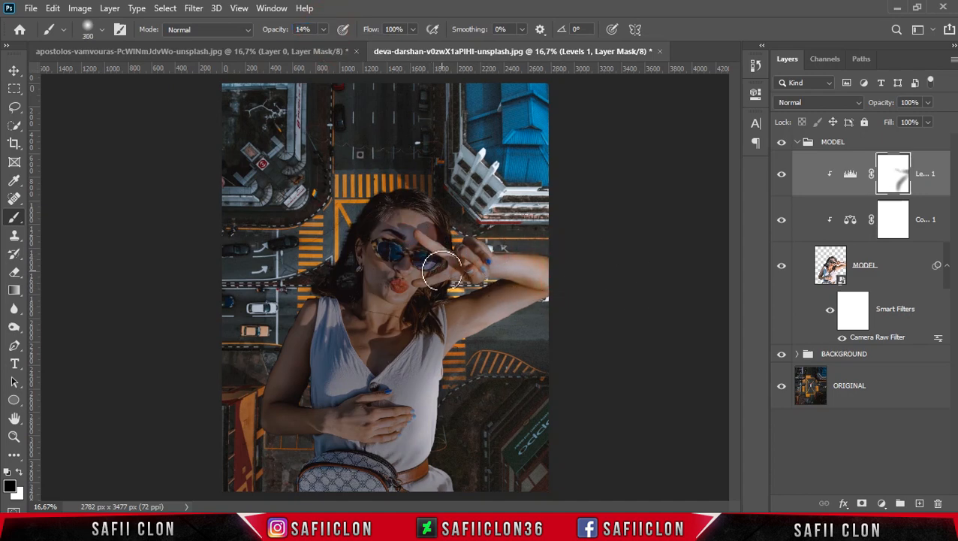
{"action": "left_click_drag", "start_coordinate": [442, 269], "coordinate": [418, 275]}
{"action": "mouse_move", "coordinate": [421, 234]}
{"action": "left_mouse_down"}
{"action": "mouse_move", "coordinate": [445, 232]}
{"action": "mouse_move", "coordinate": [449, 247]}
{"action": "mouse_move", "coordinate": [424, 257]}
{"action": "left_mouse_up"}
Mask the Levels darkening off the dress, the hand on the chest and the lit side of the face using varied brush sizes
{"action": "key", "text": "bracketleft"}
{"action": "key", "text": "bracketleft"}
{"action": "key", "text": "bracketleft"}
{"action": "key", "text": "bracketright"}
{"action": "key", "text": "bracketright"}
{"action": "key", "text": "bracketright"}
{"action": "key", "text": "bracketright"}
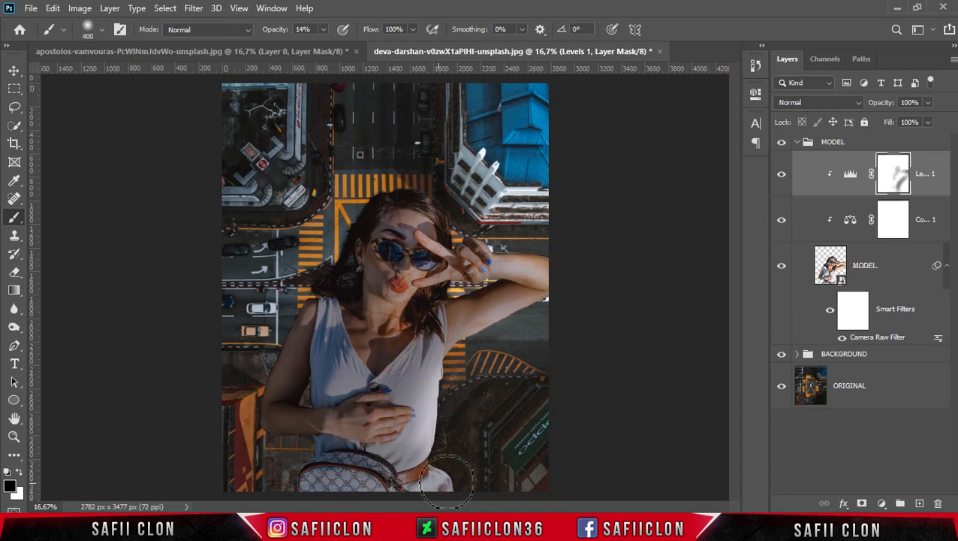
{"action": "left_click", "coordinate": [373, 401]}
{"action": "key", "text": "bracketleft"}
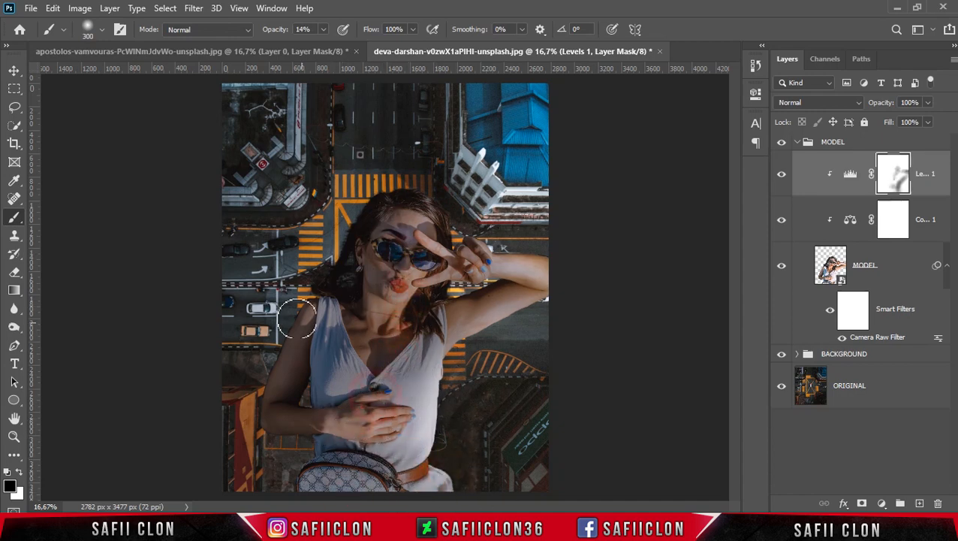
{"action": "key", "text": "bracketright"}
{"action": "key", "text": "bracketright"}
{"action": "mouse_move", "coordinate": [419, 372]}
{"action": "left_mouse_down"}
{"action": "mouse_move", "coordinate": [505, 310]}
{"action": "mouse_move", "coordinate": [525, 278]}
{"action": "mouse_move", "coordinate": [498, 263]}
{"action": "mouse_move", "coordinate": [407, 289]}
{"action": "left_mouse_up"}
{"action": "key", "text": "bracketleft"}
{"action": "key", "text": "bracketleft"}
{"action": "key", "text": "bracketleft"}
{"action": "key", "text": "bracketleft"}
{"action": "key", "text": "bracketleft"}
{"action": "key", "text": "bracketleft"}
{"action": "key", "text": "bracketleft"}
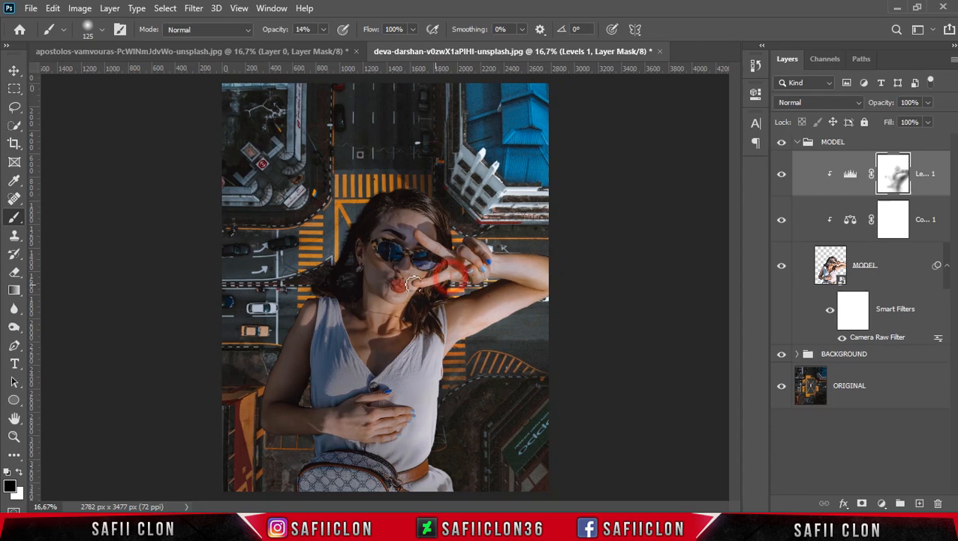
Refine the Levels mask with more black strokes over the forehead, raised fingers, resting hand, side of the dress and raised arm
{"action": "left_click_drag", "start_coordinate": [419, 223], "coordinate": [438, 211]}
{"action": "key", "text": "bracketright"}
{"action": "mouse_move", "coordinate": [438, 282]}
{"action": "left_mouse_down"}
{"action": "mouse_move", "coordinate": [427, 307]}
{"action": "mouse_move", "coordinate": [407, 306]}
{"action": "mouse_move", "coordinate": [434, 268]}
{"action": "left_mouse_up"}
{"action": "key", "text": "bracketright"}
{"action": "key", "text": "bracketright"}
{"action": "left_click_drag", "start_coordinate": [346, 382], "coordinate": [338, 403]}
{"action": "key", "text": "bracketleft"}
{"action": "key", "text": "bracketleft"}
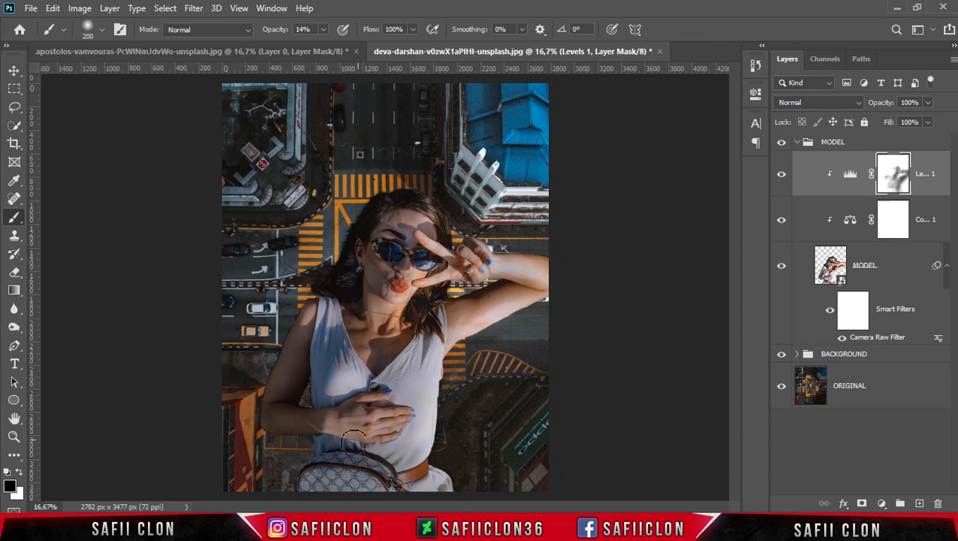
{"action": "left_click_drag", "start_coordinate": [403, 416], "coordinate": [397, 439]}
{"action": "key", "text": "bracketright"}
{"action": "key", "text": "bracketright"}
{"action": "key", "text": "bracketright"}
{"action": "key", "text": "bracketright"}
{"action": "left_click_drag", "start_coordinate": [429, 370], "coordinate": [442, 344]}
{"action": "mouse_move", "coordinate": [543, 289]}
{"action": "left_mouse_down"}
{"action": "mouse_move", "coordinate": [558, 286]}
{"action": "mouse_move", "coordinate": [549, 281]}
{"action": "left_mouse_up"}
{"action": "key", "text": "bracketleft"}
{"action": "key", "text": "bracketleft"}
{"action": "key", "text": "bracketleft"}
{"action": "key", "text": "bracketleft"}
{"action": "key", "text": "bracketleft"}
{"action": "mouse_move", "coordinate": [490, 259]}
{"action": "left_mouse_down"}
{"action": "mouse_move", "coordinate": [480, 246]}
{"action": "mouse_move", "coordinate": [496, 267]}
{"action": "left_mouse_up"}
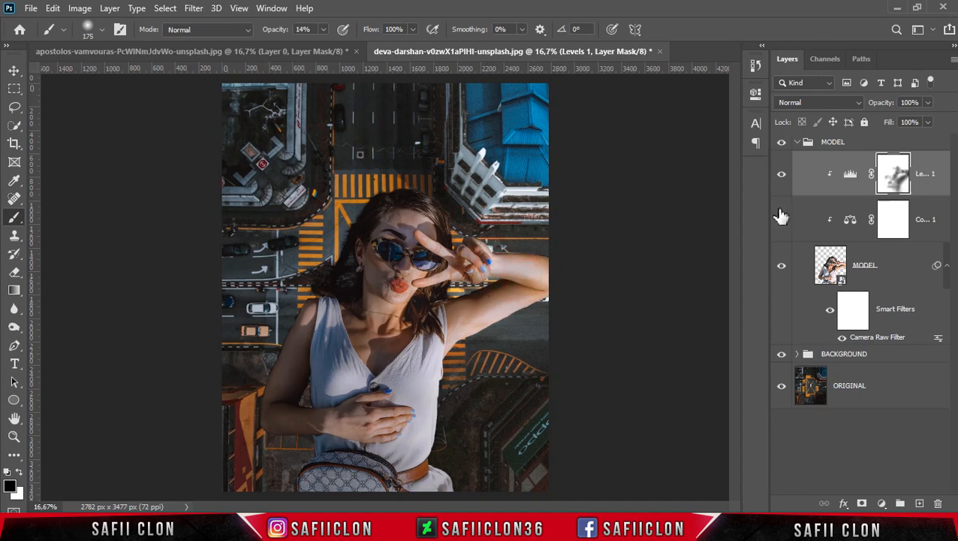
Compare the woman with and without the masked Levels adjustment
{"action": "left_click", "coordinate": [783, 178]}
{"action": "left_click", "coordinate": [783, 177]}
{"action": "left_click", "coordinate": [783, 178]}
{"action": "left_click", "coordinate": [783, 177]}
Collapse the MODEL group, expand BACKGROUND, and add a new layer clipped above its Curves adjustment
{"action": "left_click", "coordinate": [798, 143]}
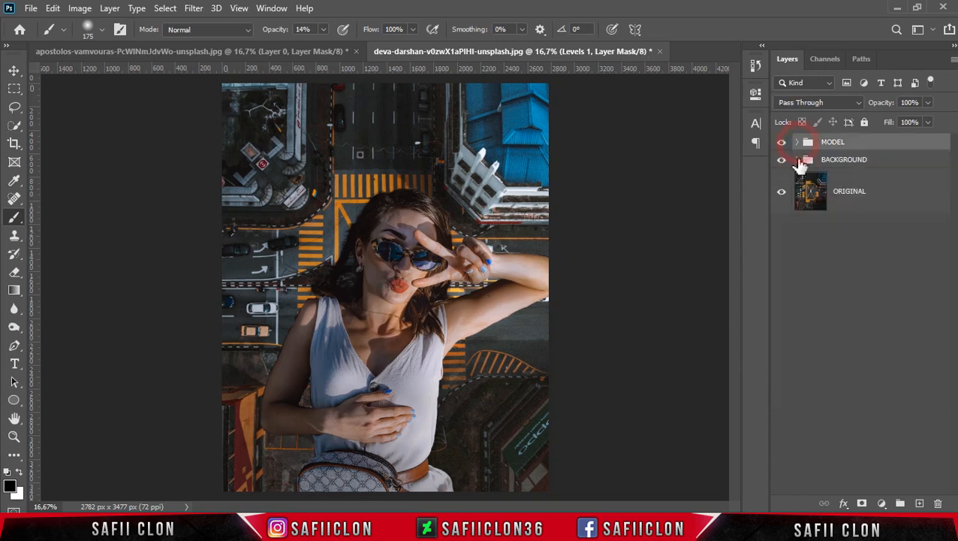
{"action": "left_click", "coordinate": [887, 164]}
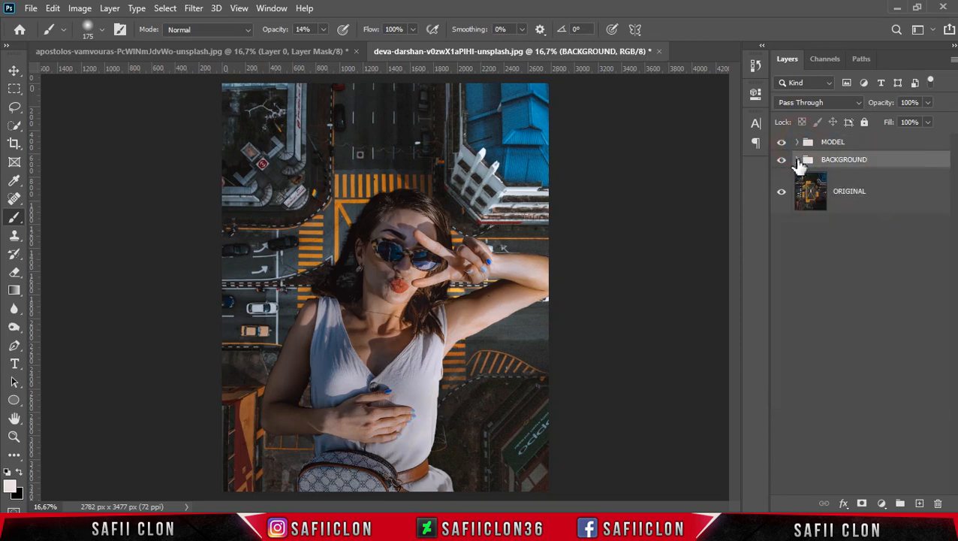
{"action": "left_click", "coordinate": [798, 160]}
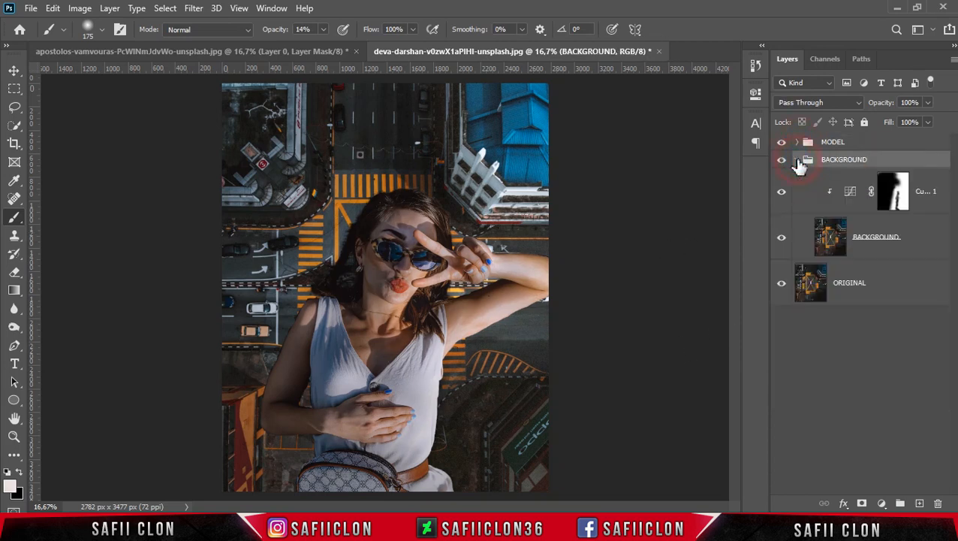
{"action": "left_click", "coordinate": [934, 196]}
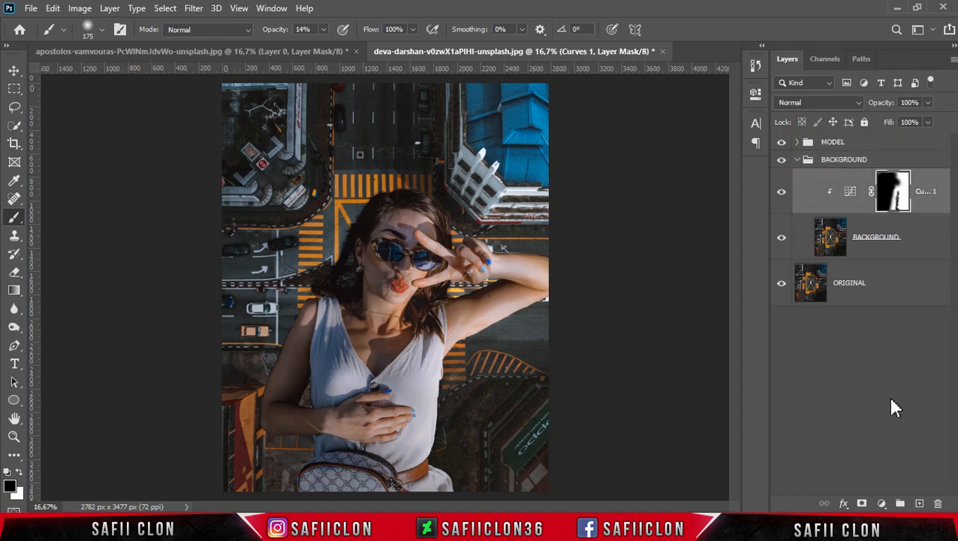
{"action": "left_click", "coordinate": [919, 504]}
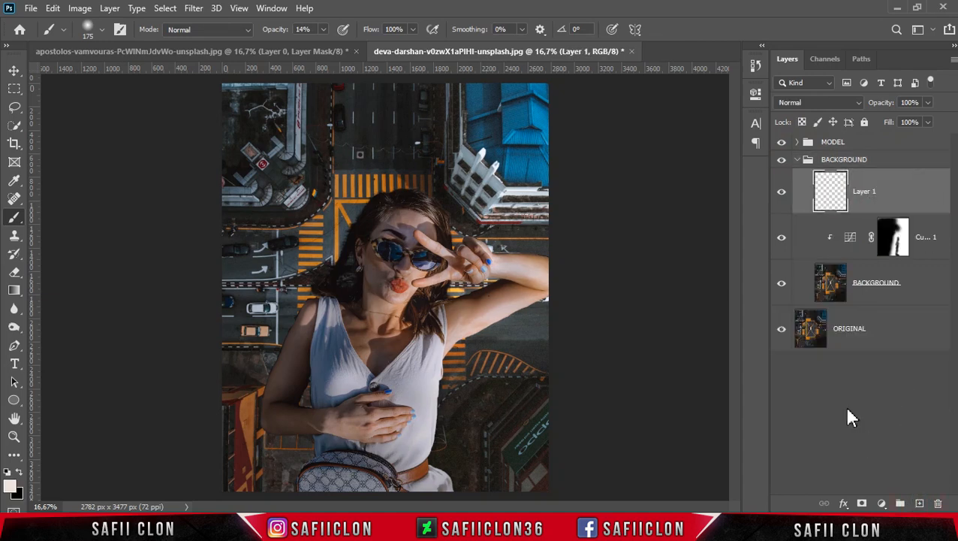
{"action": "right_click", "coordinate": [906, 187]}
{"action": "left_click", "coordinate": [739, 270]}
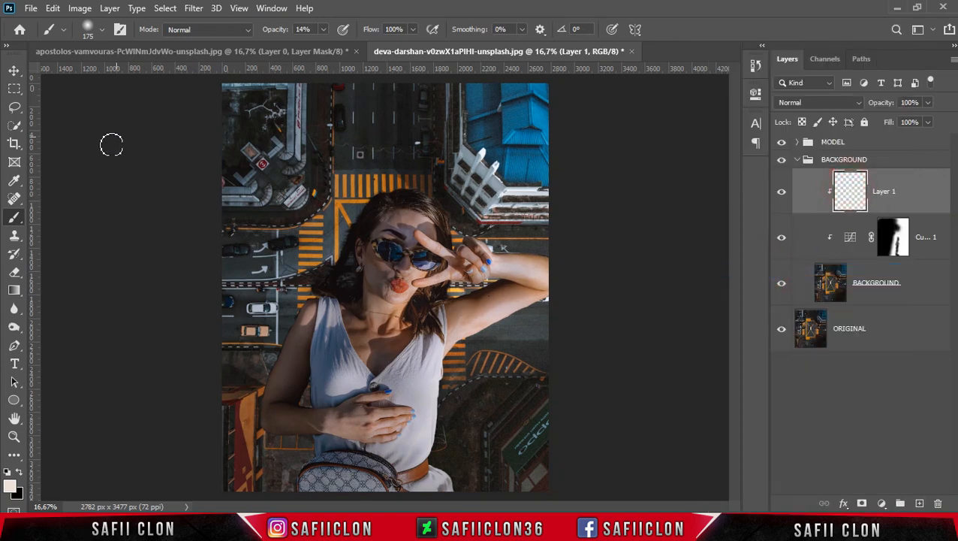
Set up a Soft Round brush of about 306 px at 11% opacity with black as the foreground colour
{"action": "right_click", "coordinate": [15, 218]}
{"action": "left_click", "coordinate": [64, 214]}
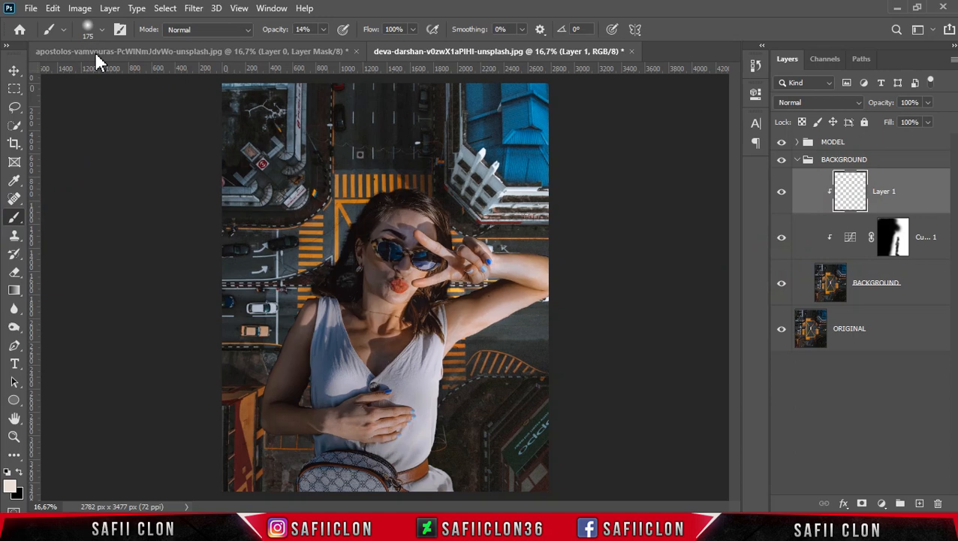
{"action": "left_click", "coordinate": [103, 29]}
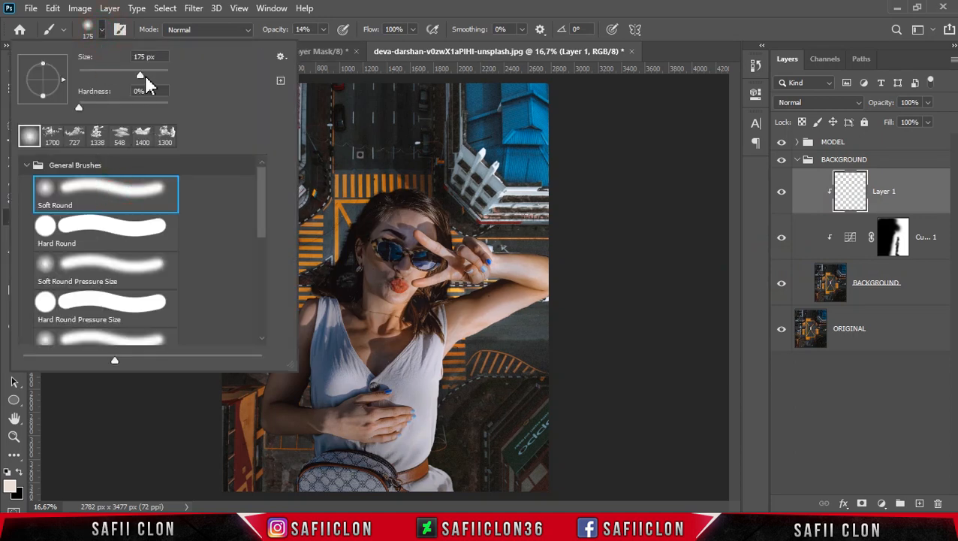
{"action": "left_click", "coordinate": [102, 30]}
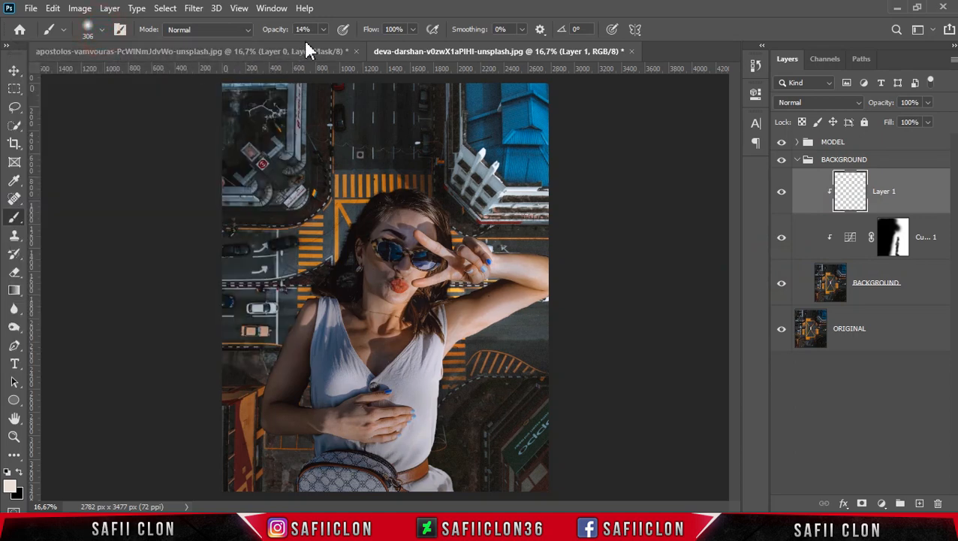
{"action": "left_click_drag", "start_coordinate": [322, 44], "coordinate": [320, 43]}
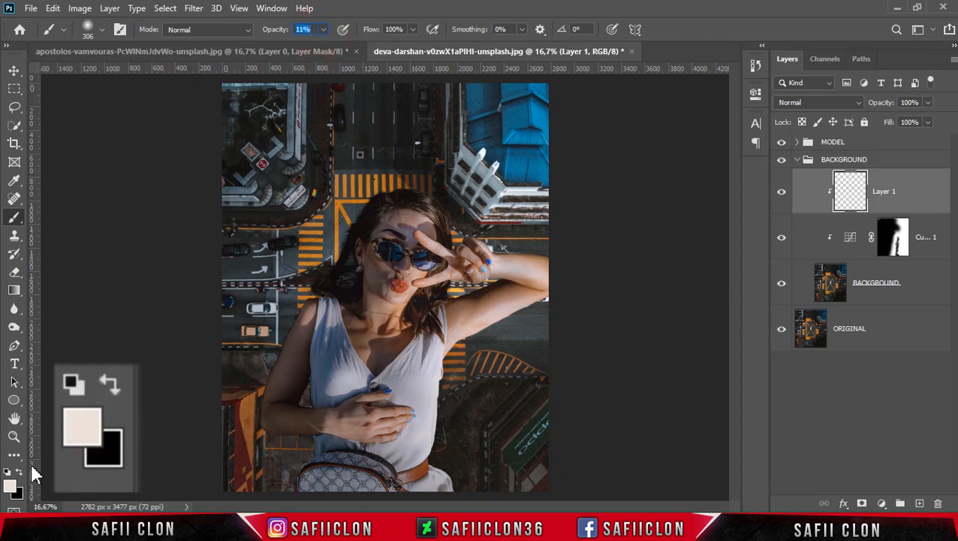
{"action": "left_click", "coordinate": [7, 471]}
{"action": "left_click", "coordinate": [11, 486]}
{"action": "left_click_drag", "start_coordinate": [552, 267], "coordinate": [531, 291]}
{"action": "left_click", "coordinate": [853, 98]}
{"action": "key", "text": "b"}
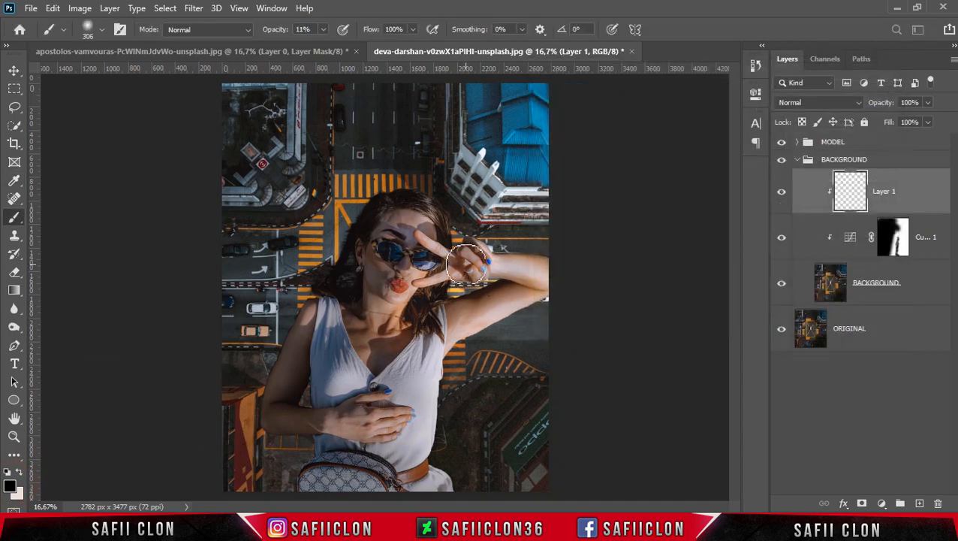
Paint a soft black shadow on the clipped layer along the woman's bent arm, shoulder and hair
{"action": "key", "text": "bracketright"}
{"action": "key", "text": "bracketright"}
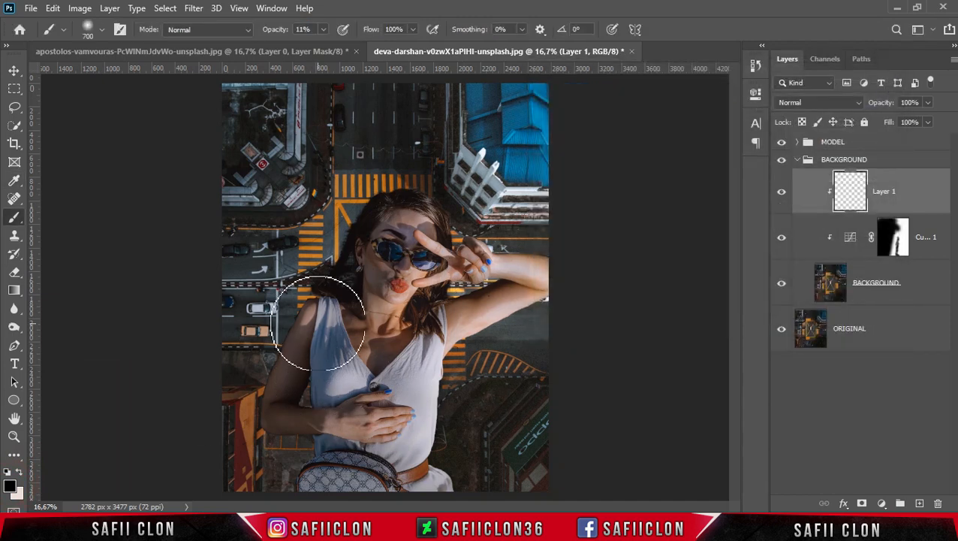
{"action": "key", "text": "bracketleft"}
{"action": "key", "text": "bracketleft"}
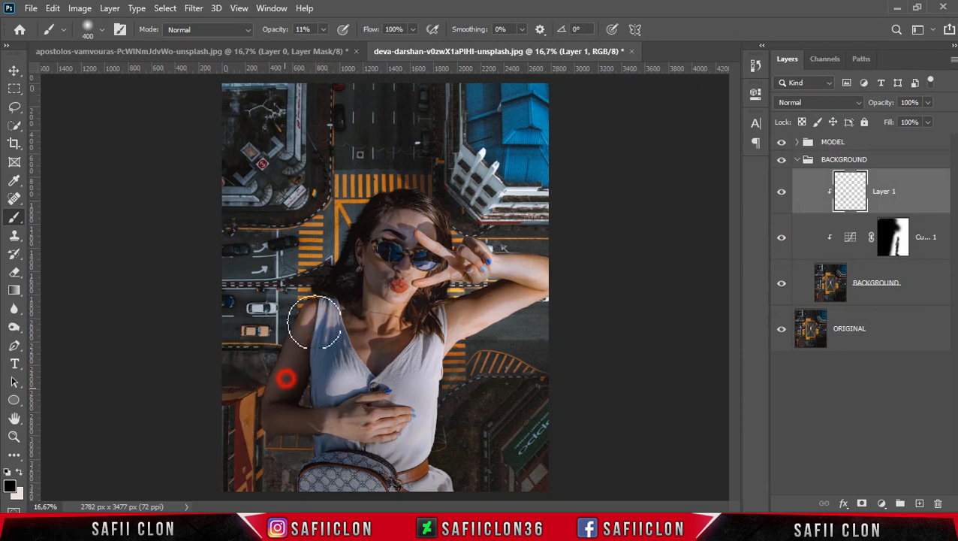
{"action": "left_click_drag", "start_coordinate": [261, 415], "coordinate": [269, 421]}
{"action": "mouse_move", "coordinate": [331, 445]}
{"action": "left_mouse_down"}
{"action": "mouse_move", "coordinate": [320, 426]}
{"action": "mouse_move", "coordinate": [331, 350]}
{"action": "mouse_move", "coordinate": [384, 203]}
{"action": "mouse_move", "coordinate": [335, 323]}
{"action": "left_mouse_up"}
{"action": "left_click_drag", "start_coordinate": [344, 268], "coordinate": [271, 433]}
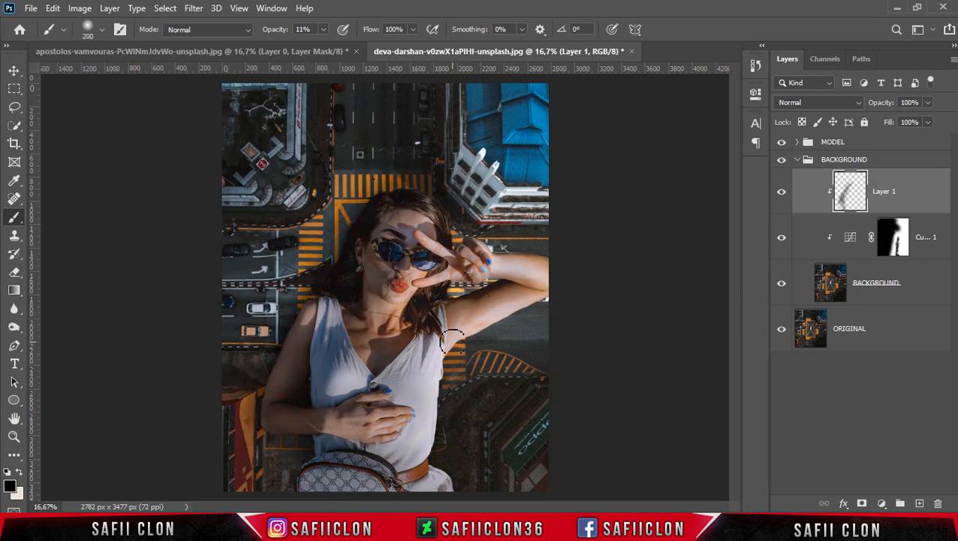
Paint a soft shadow on the clipped layer along the underside of the raised arm with a smaller brush
{"action": "key", "text": "bracketright"}
{"action": "key", "text": "bracketleft"}
{"action": "key", "text": "bracketleft"}
{"action": "key", "text": "bracketleft"}
{"action": "mouse_move", "coordinate": [541, 295]}
{"action": "left_mouse_down"}
{"action": "mouse_move", "coordinate": [503, 284]}
{"action": "mouse_move", "coordinate": [432, 305]}
{"action": "left_mouse_up"}
{"action": "left_click_drag", "start_coordinate": [488, 284], "coordinate": [436, 305]}
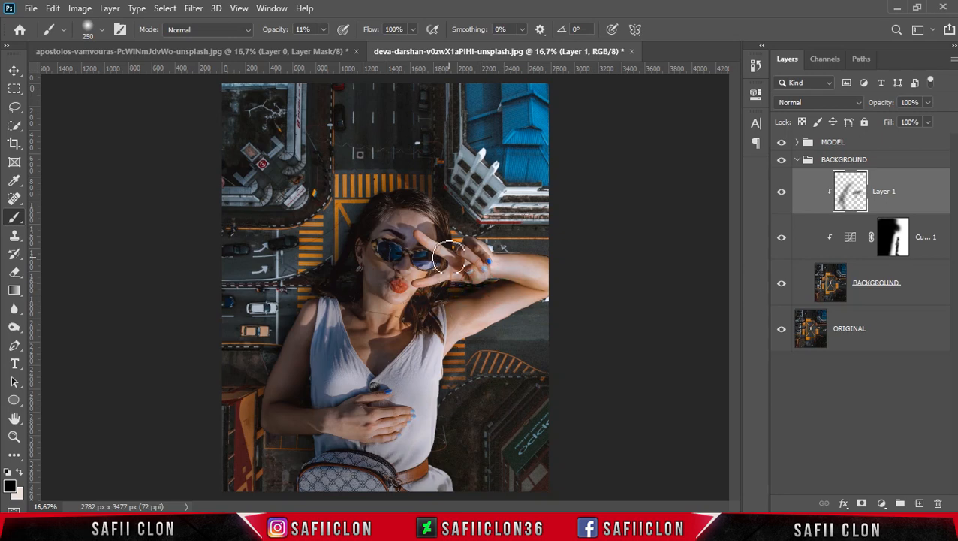
Widen the background shadow around the head, shoulder and bent elbow with a mix of large and small strokes
{"action": "key", "text": "bracketright"}
{"action": "key", "text": "bracketright"}
{"action": "key", "text": "bracketright"}
Deepen the shadow above and beside the hair and over the image's lower-left corner with a brush up to 600 px
{"action": "key", "text": "bracketright"}
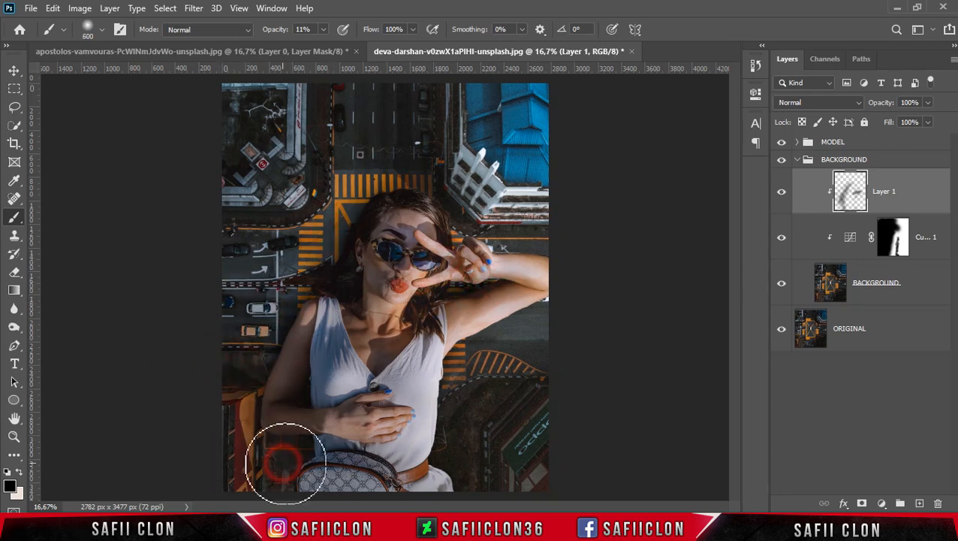
{"action": "left_click_drag", "start_coordinate": [349, 218], "coordinate": [264, 280]}
{"action": "mouse_move", "coordinate": [384, 202]}
{"action": "left_mouse_down"}
{"action": "mouse_move", "coordinate": [388, 189]}
{"action": "mouse_move", "coordinate": [347, 204]}
{"action": "left_mouse_up"}
{"action": "key", "text": "bracketleft"}
{"action": "mouse_move", "coordinate": [262, 398]}
{"action": "left_mouse_down"}
{"action": "mouse_move", "coordinate": [274, 447]}
{"action": "mouse_move", "coordinate": [291, 448]}
{"action": "mouse_move", "coordinate": [302, 488]}
{"action": "left_mouse_up"}
{"action": "key", "text": "bracketleft"}
{"action": "key", "text": "bracketleft"}
{"action": "key", "text": "bracketleft"}
{"action": "key", "text": "bracketleft"}
{"action": "mouse_move", "coordinate": [319, 443]}
{"action": "left_mouse_down"}
{"action": "mouse_move", "coordinate": [336, 285]}
{"action": "mouse_move", "coordinate": [311, 281]}
{"action": "mouse_move", "coordinate": [362, 222]}
{"action": "left_mouse_up"}
{"action": "key", "text": "bracketright"}
{"action": "key", "text": "bracketright"}
{"action": "key", "text": "bracketright"}
{"action": "mouse_move", "coordinate": [368, 211]}
{"action": "left_mouse_down"}
{"action": "mouse_move", "coordinate": [427, 199]}
{"action": "mouse_move", "coordinate": [319, 302]}
{"action": "left_mouse_up"}
{"action": "key", "text": "bracketright"}
{"action": "mouse_move", "coordinate": [423, 212]}
{"action": "left_mouse_down"}
{"action": "mouse_move", "coordinate": [349, 234]}
{"action": "mouse_move", "coordinate": [382, 210]}
{"action": "mouse_move", "coordinate": [346, 210]}
{"action": "left_mouse_up"}
{"action": "key", "text": "bracketright"}
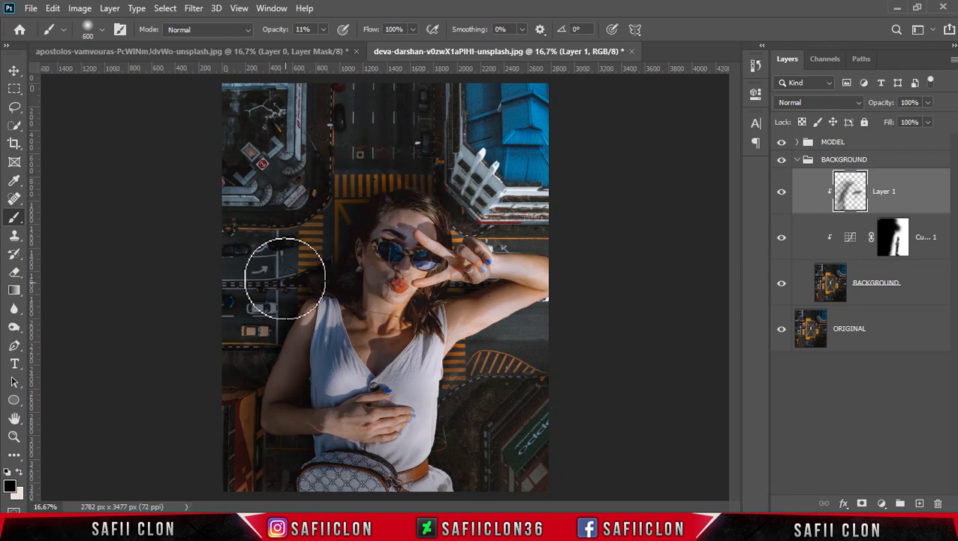
{"action": "left_click_drag", "start_coordinate": [239, 474], "coordinate": [270, 471]}
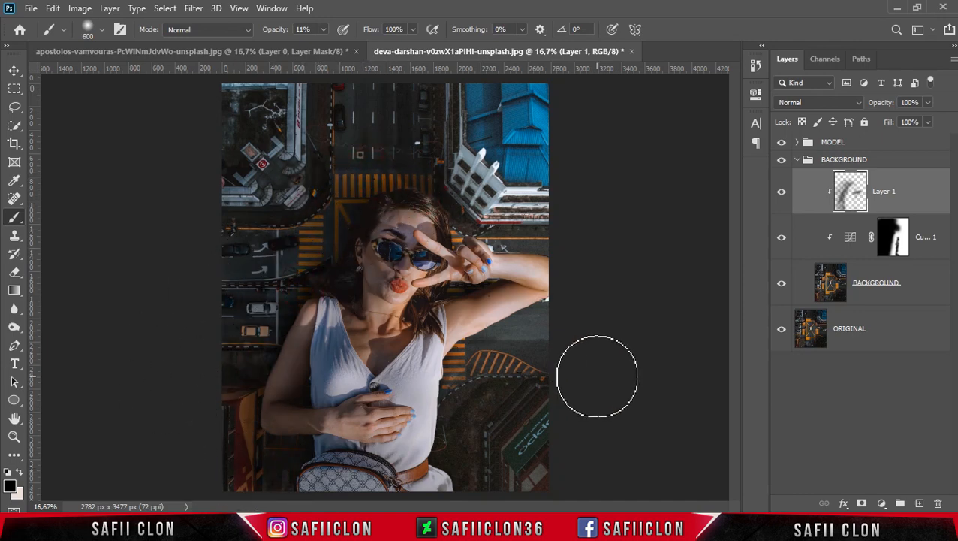
Compare the composite with and without the painted shadow layer
{"action": "left_click", "coordinate": [782, 196]}
{"action": "left_click", "coordinate": [782, 198]}
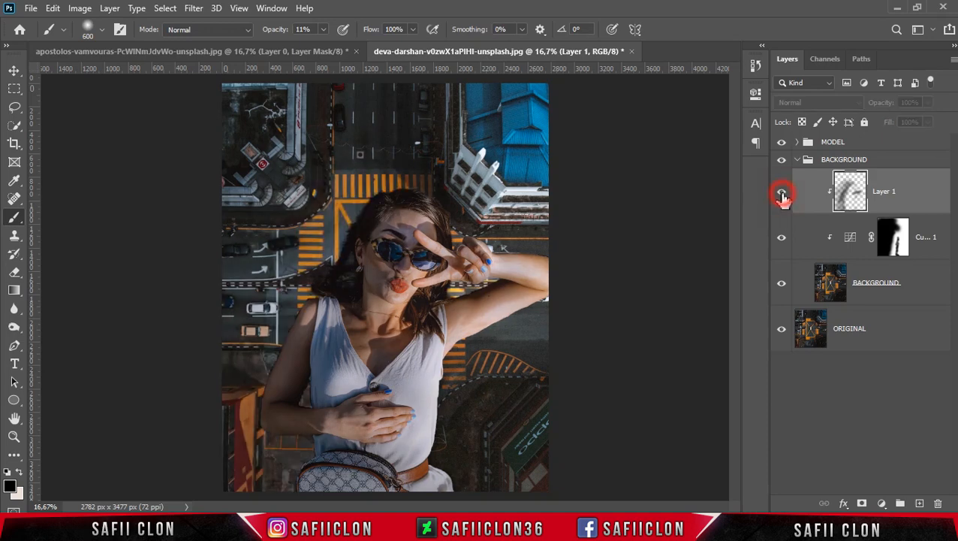
{"action": "left_click", "coordinate": [783, 199]}
{"action": "left_click", "coordinate": [781, 196]}
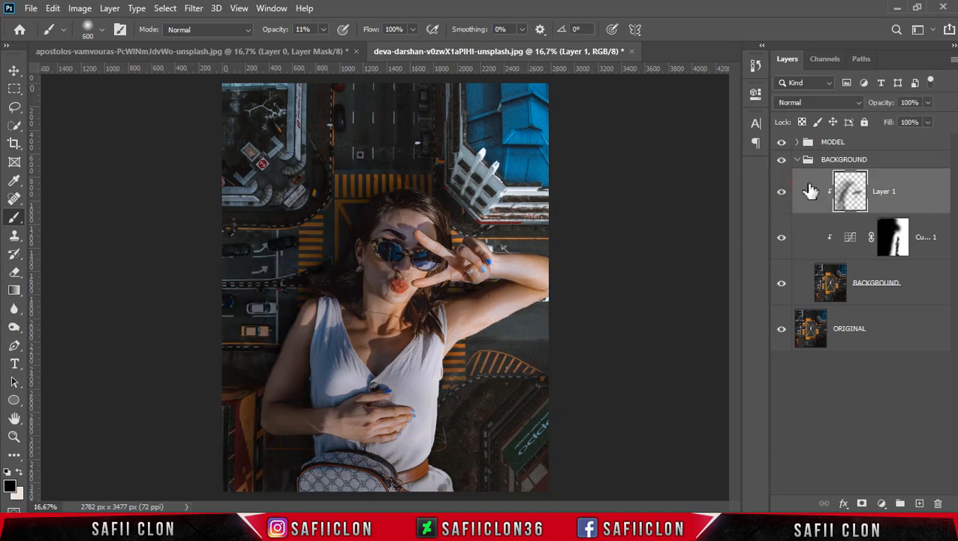
Collapse the BACKGROUND group and select the MODEL group
{"action": "left_click", "coordinate": [797, 160]}
{"action": "left_click", "coordinate": [878, 155]}
{"action": "left_click", "coordinate": [802, 144]}
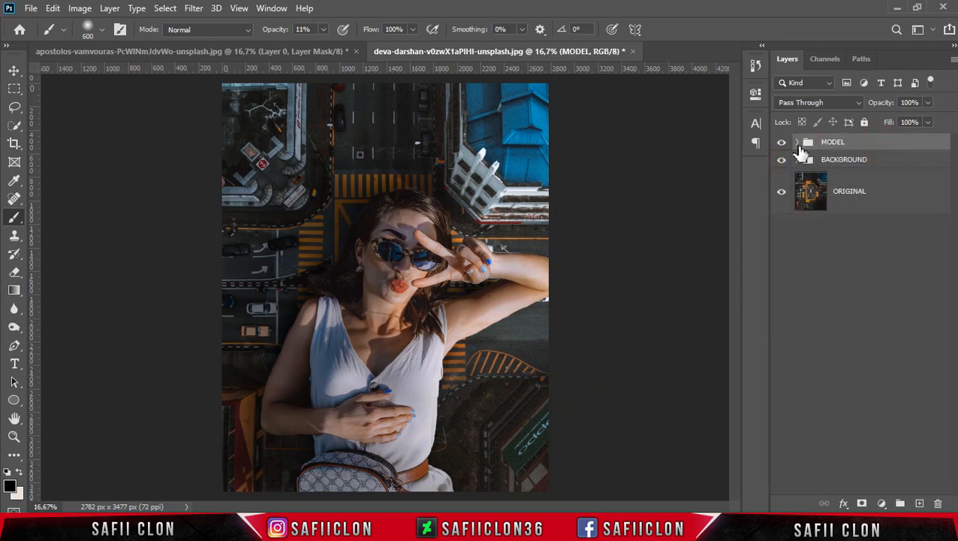
Add a new layer on top inside the MODEL group and fill it with 50% gray
{"action": "left_click", "coordinate": [798, 144]}
{"action": "left_click", "coordinate": [926, 187]}
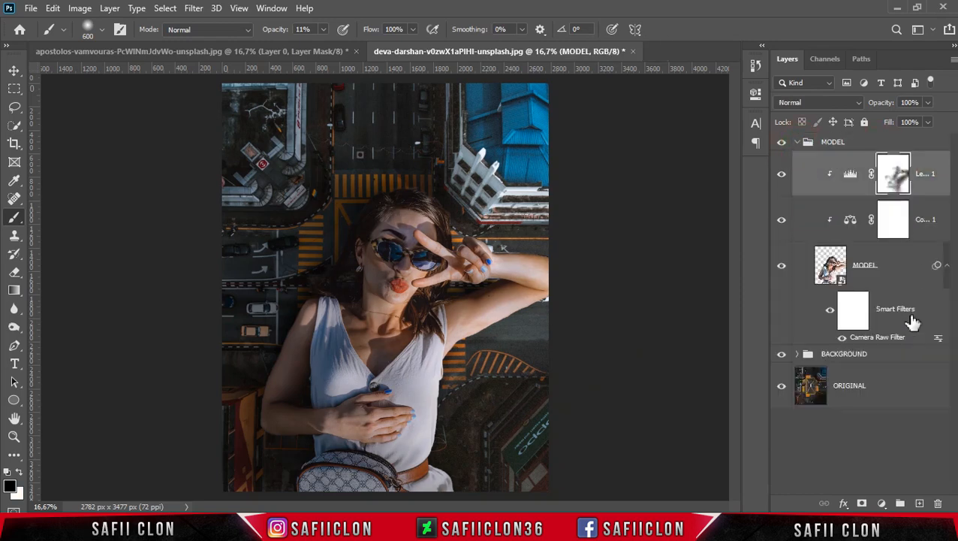
{"action": "left_click", "coordinate": [919, 504]}
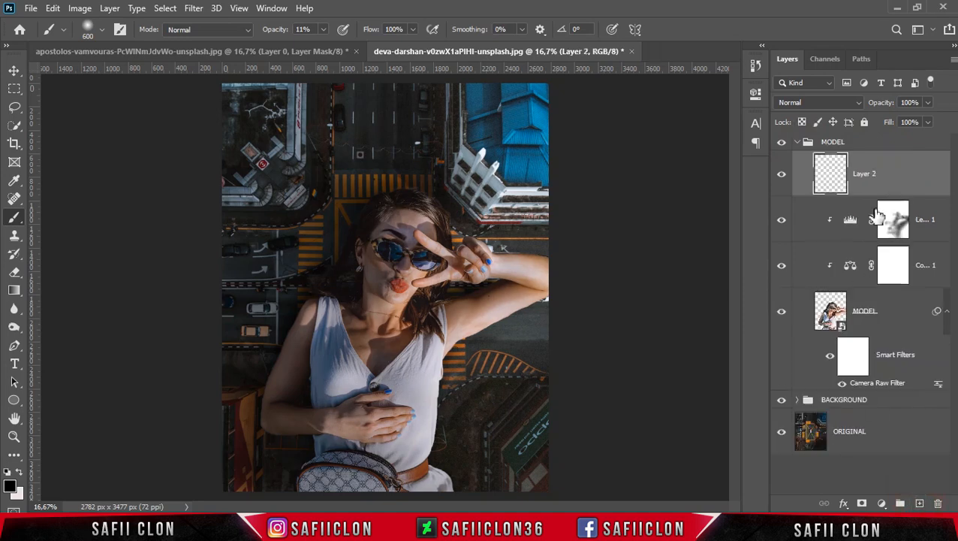
{"action": "left_click", "coordinate": [53, 9]}
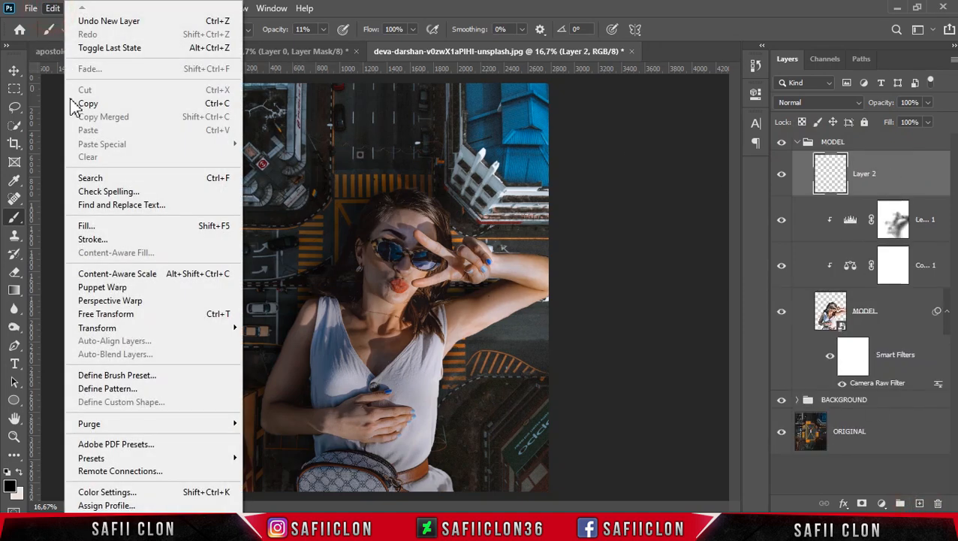
{"action": "left_click", "coordinate": [111, 227]}
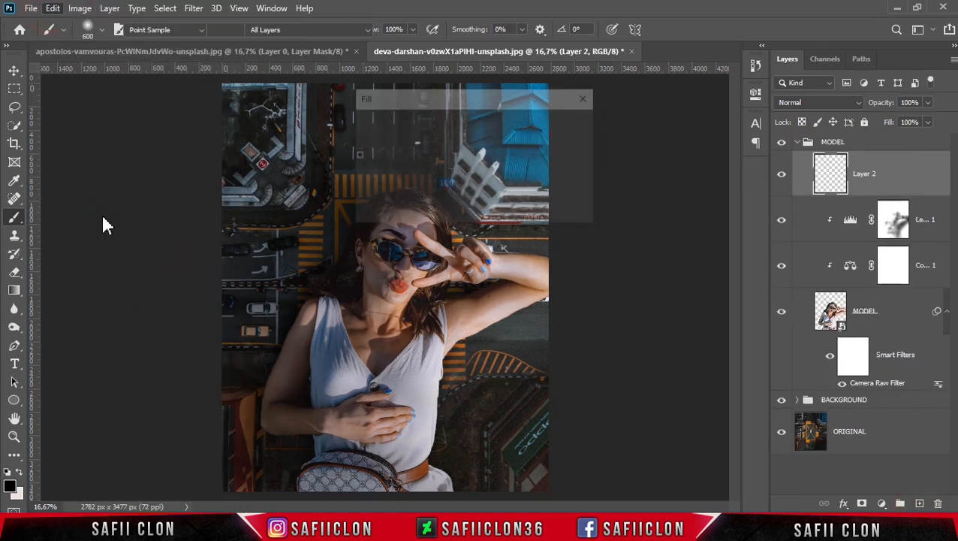
{"action": "left_click", "coordinate": [507, 126]}
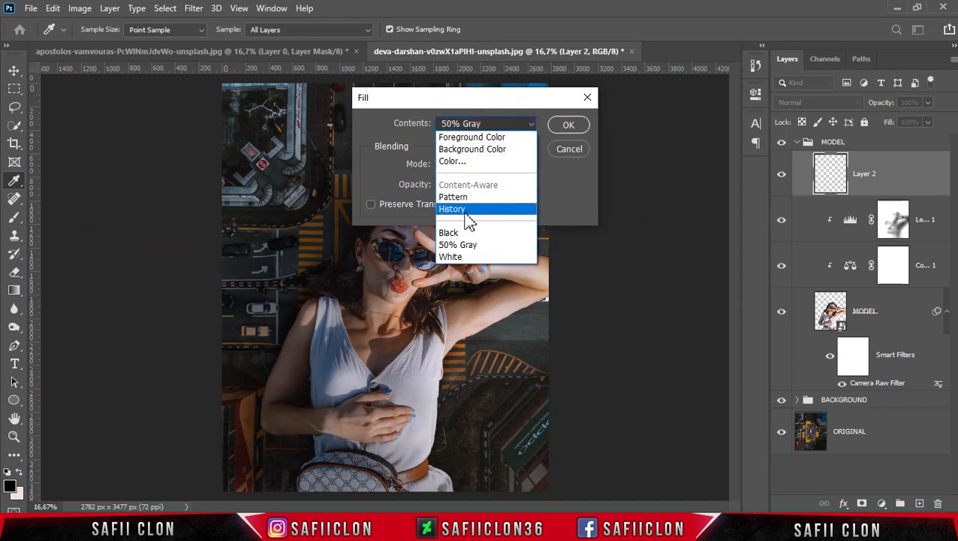
{"action": "left_click", "coordinate": [477, 246]}
{"action": "left_click", "coordinate": [569, 126]}
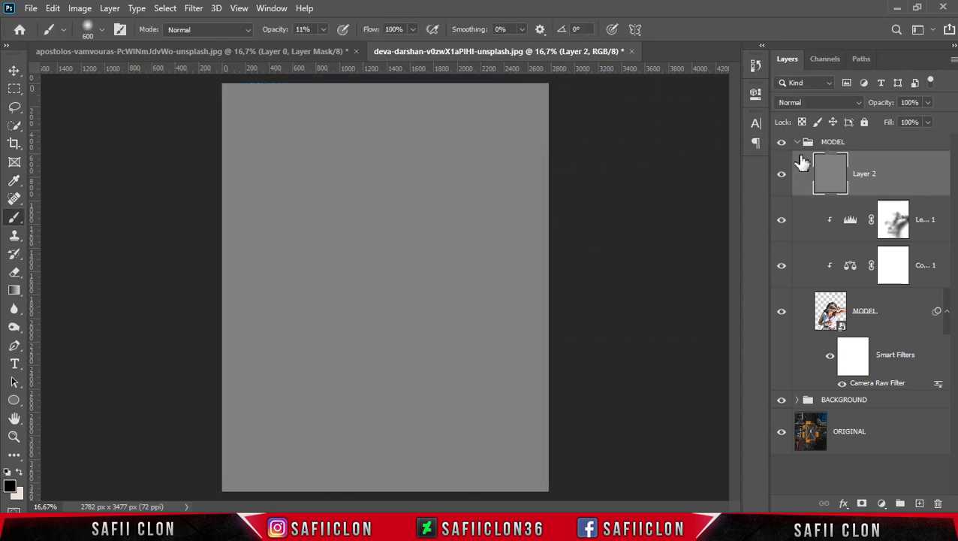
Clip the gray layer to the woman and set its blend mode to Soft Light
{"action": "right_click", "coordinate": [900, 175]}
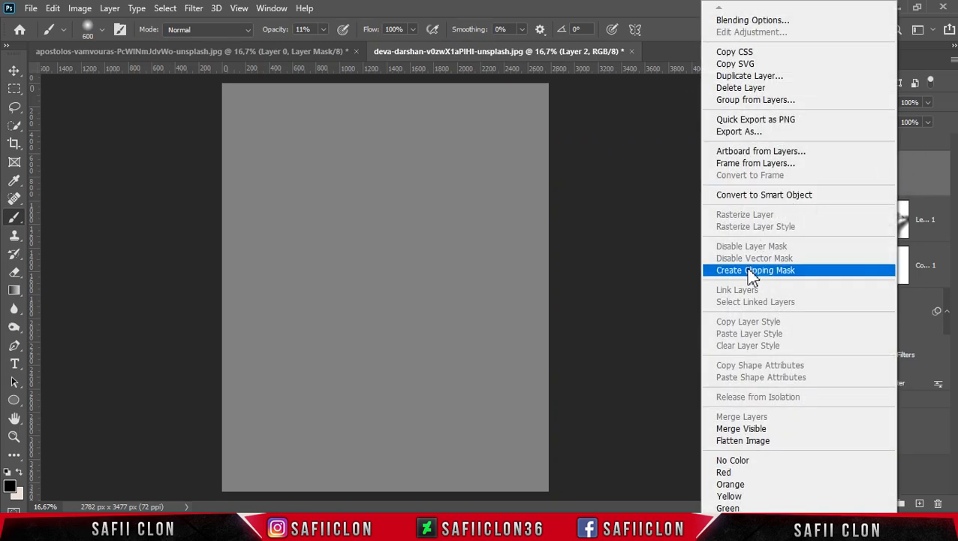
{"action": "left_click", "coordinate": [758, 272]}
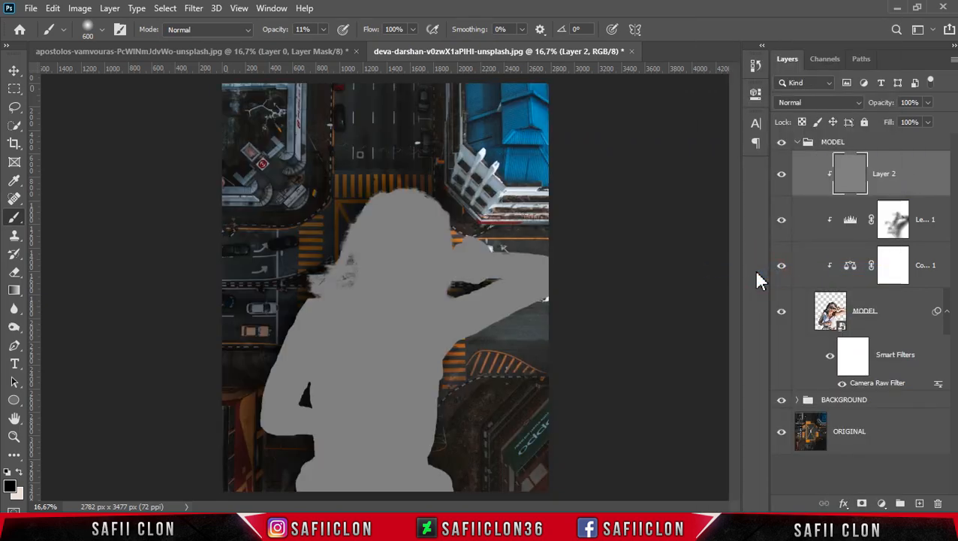
{"action": "left_click", "coordinate": [839, 104]}
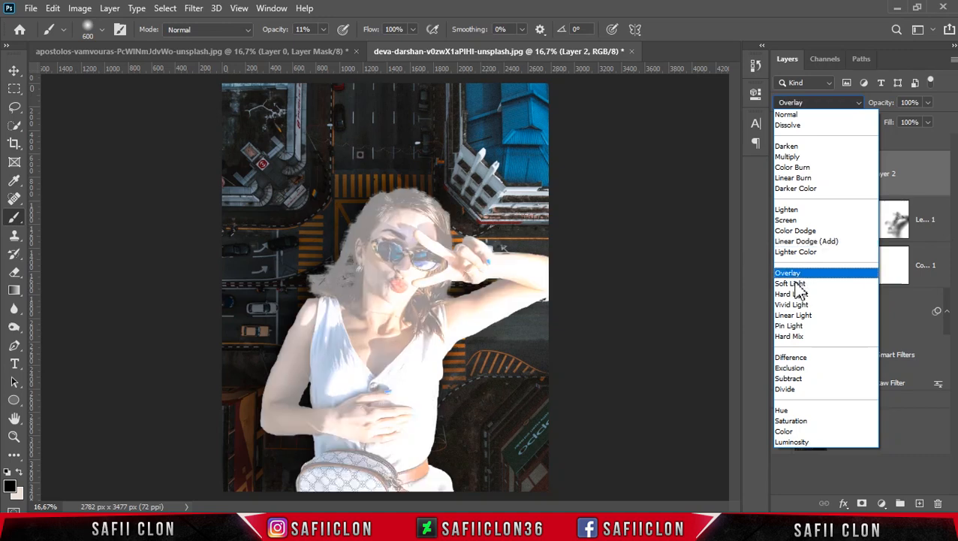
{"action": "left_click", "coordinate": [805, 285]}
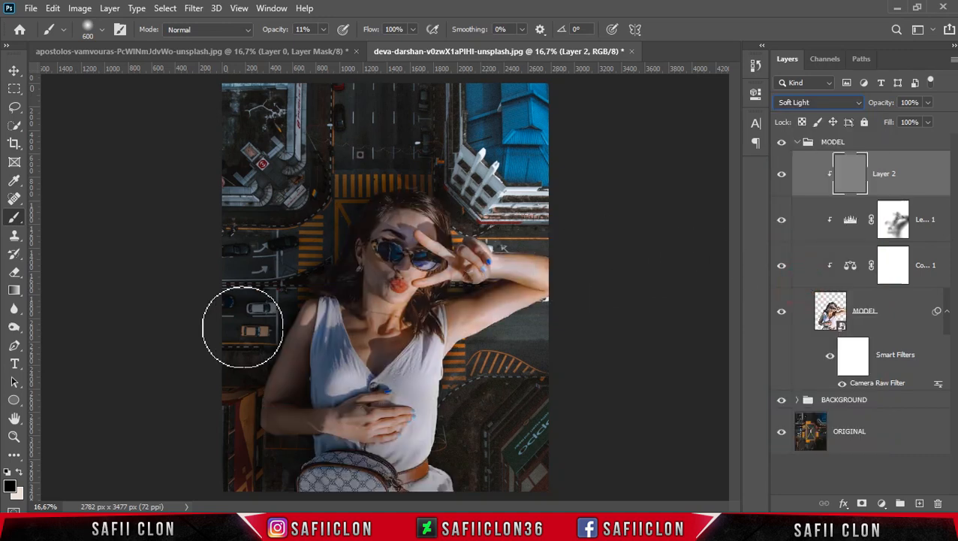
Set up the Dodge tool with a 125 px brush and 22% exposure for midtones
{"action": "left_click", "coordinate": [14, 327]}
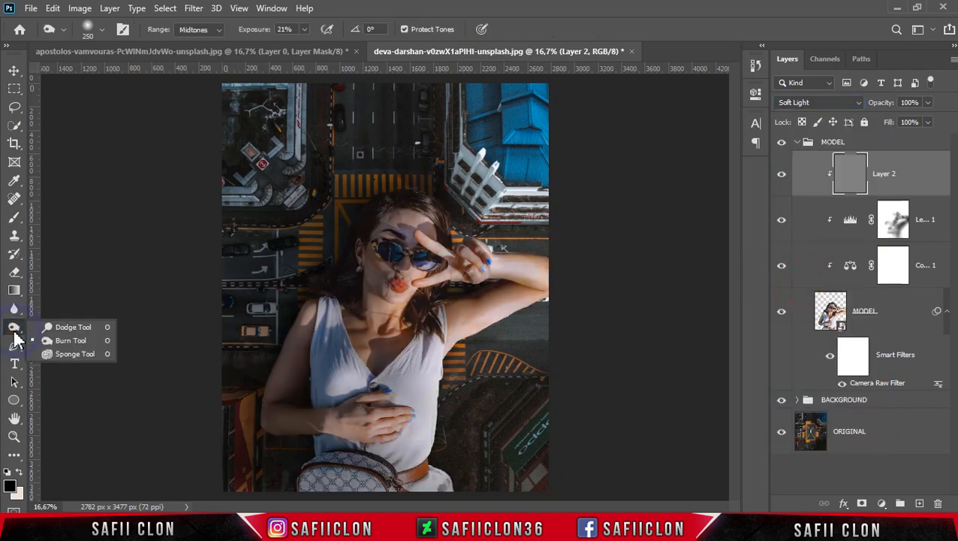
{"action": "left_click", "coordinate": [75, 328]}
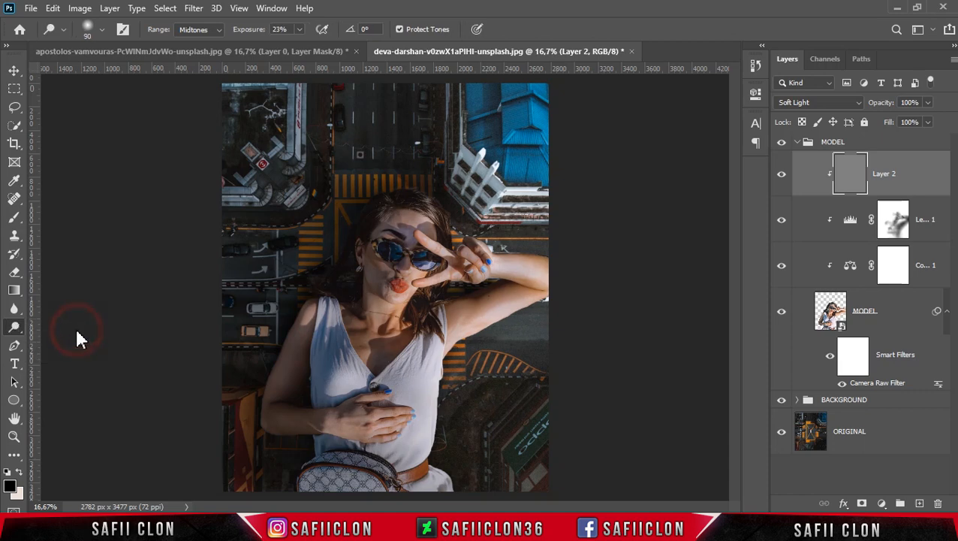
{"action": "left_click", "coordinate": [101, 30]}
{"action": "left_click", "coordinate": [110, 188]}
{"action": "left_click", "coordinate": [103, 30]}
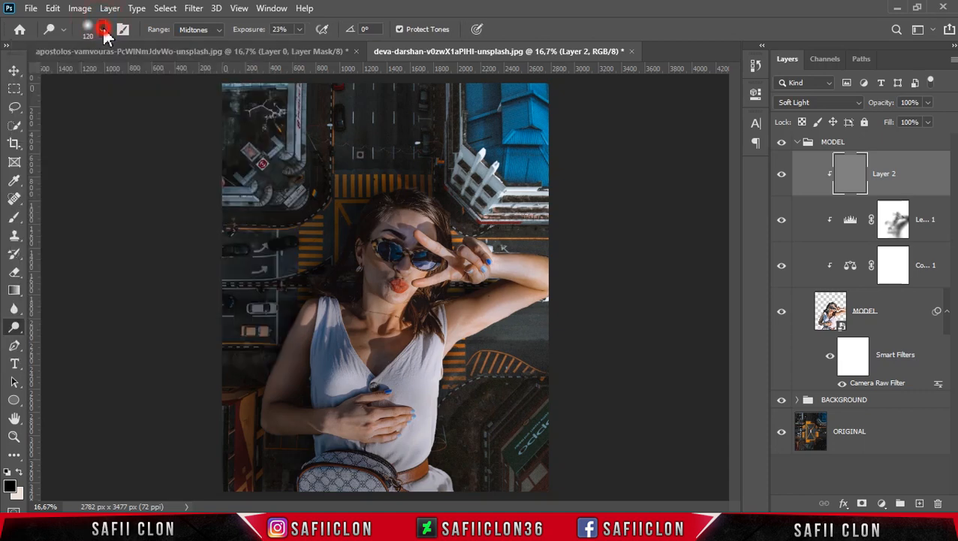
{"action": "left_click", "coordinate": [300, 29]}
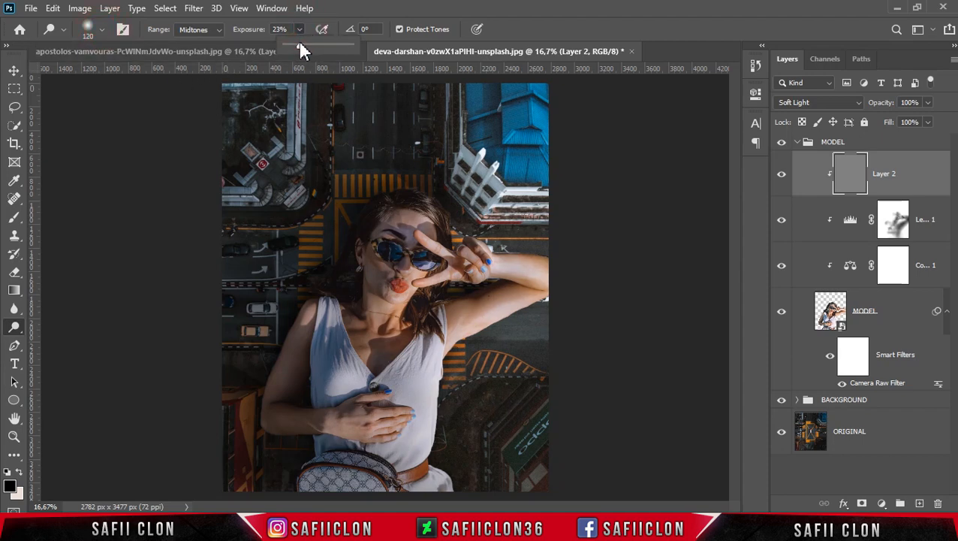
{"action": "left_click", "coordinate": [302, 30]}
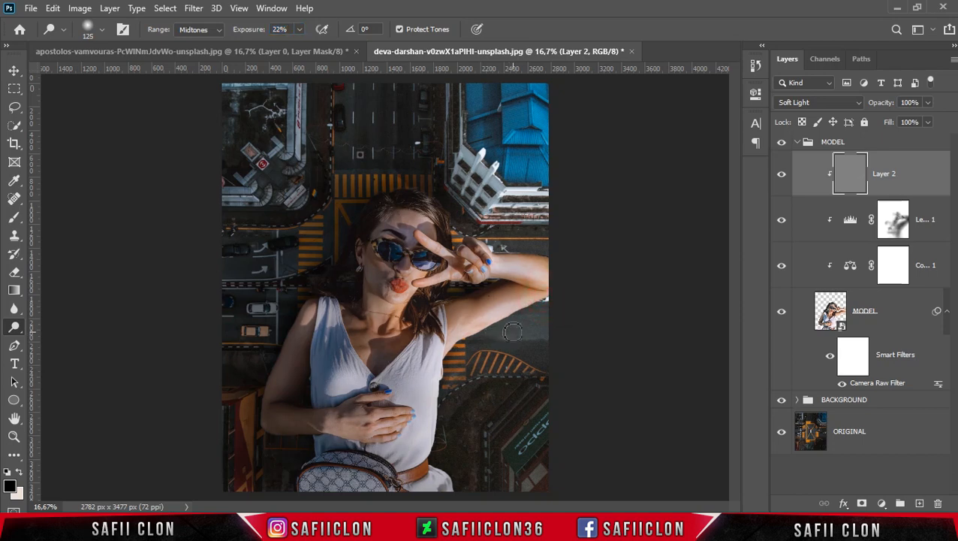
Dodge highlights along the woman's raised arm and the hand making the peace sign, varying the brush size
{"action": "key", "text": "bracketright"}
{"action": "key", "text": "bracketright"}
{"action": "left_click", "coordinate": [509, 300]}
{"action": "left_click_drag", "start_coordinate": [535, 257], "coordinate": [589, 258]}
{"action": "key", "text": "bracketleft"}
{"action": "mouse_move", "coordinate": [490, 247]}
{"action": "left_mouse_down"}
{"action": "mouse_move", "coordinate": [539, 255]}
{"action": "mouse_move", "coordinate": [478, 239]}
{"action": "left_mouse_up"}
{"action": "key", "text": "bracketleft"}
{"action": "key", "text": "bracketleft"}
{"action": "key", "text": "bracketleft"}
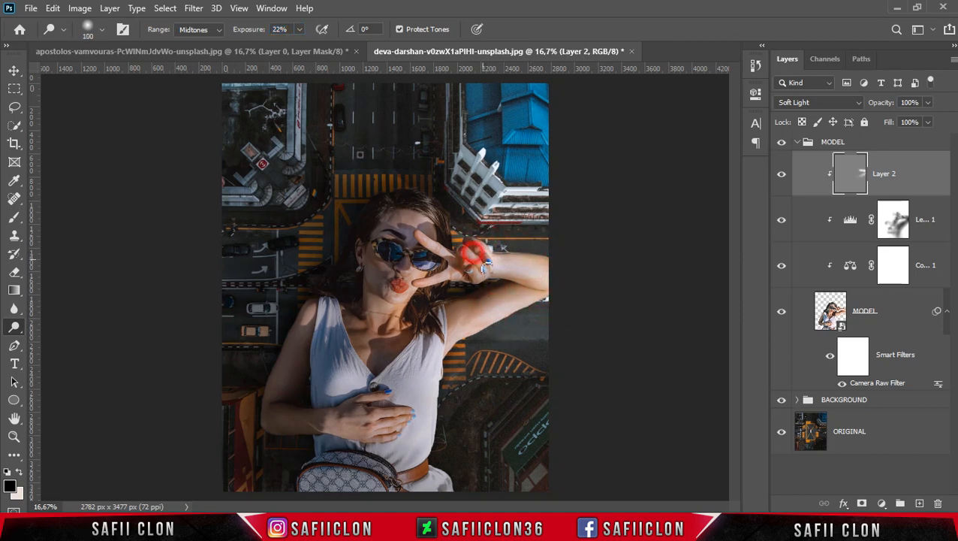
Dodge highlights on the neck and chest, the hand resting on the dress, and the area around the bag
{"action": "key", "text": "bracketright"}
{"action": "left_click_drag", "start_coordinate": [437, 291], "coordinate": [413, 325]}
{"action": "key", "text": "bracketleft"}
{"action": "mouse_move", "coordinate": [436, 414]}
{"action": "left_mouse_down"}
{"action": "mouse_move", "coordinate": [396, 413]}
{"action": "mouse_move", "coordinate": [338, 430]}
{"action": "left_mouse_up"}
{"action": "key", "text": "bracketright"}
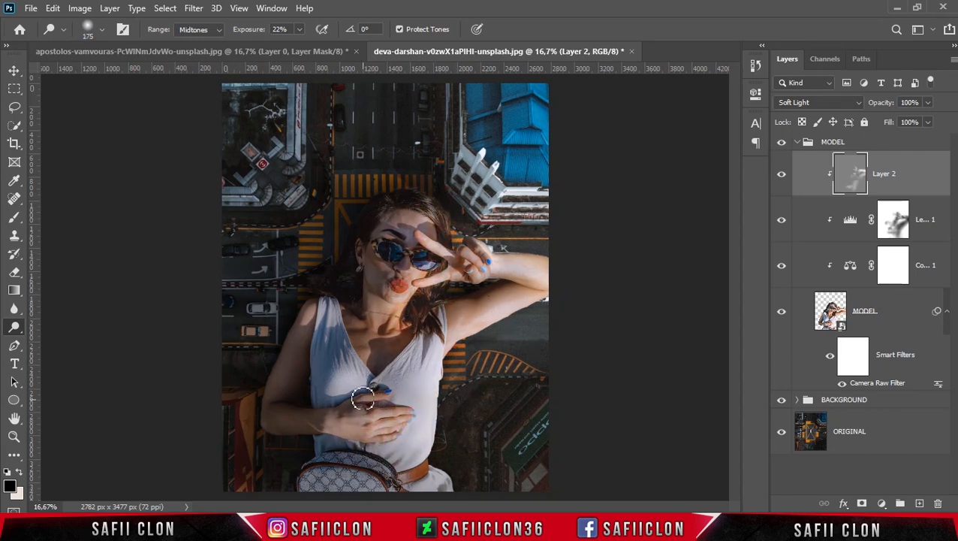
{"action": "key", "text": "bracketleft"}
{"action": "key", "text": "bracketleft"}
{"action": "left_click_drag", "start_coordinate": [387, 479], "coordinate": [375, 467]}
Brighten the underside of the raised arm with a larger Dodge brush
{"action": "key", "text": "bracketright"}
{"action": "key", "text": "bracketright"}
{"action": "mouse_move", "coordinate": [558, 299]}
{"action": "left_mouse_down"}
{"action": "mouse_move", "coordinate": [569, 274]}
{"action": "mouse_move", "coordinate": [510, 263]}
{"action": "mouse_move", "coordinate": [573, 297]}
{"action": "mouse_move", "coordinate": [476, 297]}
{"action": "left_mouse_up"}
{"action": "key", "text": "bracketleft"}
{"action": "key", "text": "bracketleft"}
{"action": "key", "text": "bracketleft"}
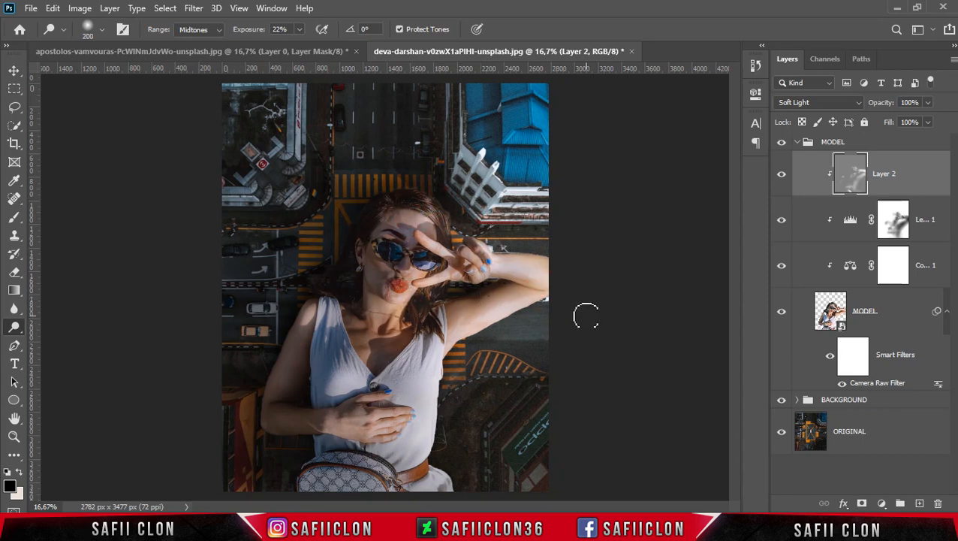
Darken the outer side of the lowered arm from shoulder to elbow with the Burn tool at 21% exposure
{"action": "right_click", "coordinate": [16, 334]}
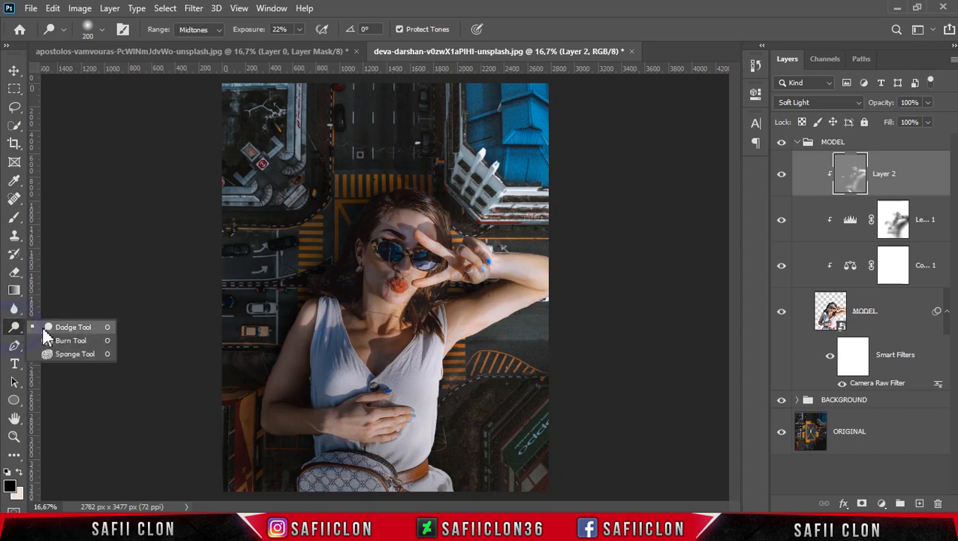
{"action": "left_click", "coordinate": [66, 341]}
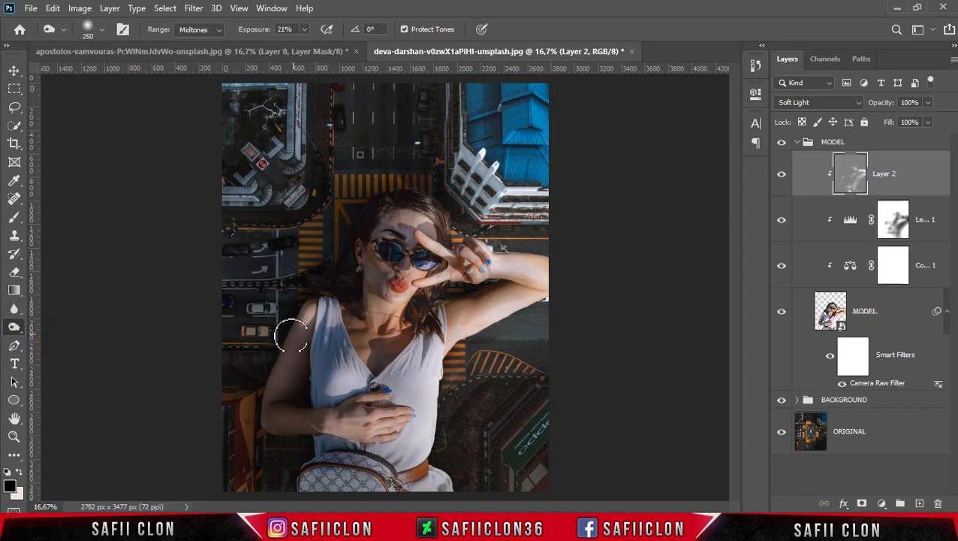
{"action": "mouse_move", "coordinate": [296, 316]}
{"action": "left_mouse_down"}
{"action": "mouse_move", "coordinate": [261, 386]}
{"action": "mouse_move", "coordinate": [260, 449]}
{"action": "left_mouse_up"}
{"action": "mouse_move", "coordinate": [314, 288]}
{"action": "left_mouse_down"}
{"action": "mouse_move", "coordinate": [263, 397]}
{"action": "mouse_move", "coordinate": [273, 362]}
{"action": "left_mouse_up"}
{"action": "key", "text": "]"}
{"action": "mouse_move", "coordinate": [302, 457]}
{"action": "left_mouse_down"}
{"action": "mouse_move", "coordinate": [292, 490]}
{"action": "mouse_move", "coordinate": [306, 492]}
{"action": "mouse_move", "coordinate": [289, 462]}
{"action": "left_mouse_up"}
Burn the shaded areas along the dress strap, the neck and the resting forearm
{"action": "mouse_move", "coordinate": [312, 297]}
{"action": "left_mouse_down"}
{"action": "mouse_move", "coordinate": [335, 276]}
{"action": "mouse_move", "coordinate": [324, 287]}
{"action": "mouse_move", "coordinate": [362, 212]}
{"action": "mouse_move", "coordinate": [399, 258]}
{"action": "mouse_move", "coordinate": [366, 291]}
{"action": "mouse_move", "coordinate": [371, 298]}
{"action": "mouse_move", "coordinate": [367, 278]}
{"action": "mouse_move", "coordinate": [381, 278]}
{"action": "mouse_move", "coordinate": [351, 383]}
{"action": "left_mouse_up"}
{"action": "key", "text": "bracketleft"}
{"action": "left_click_drag", "start_coordinate": [367, 308], "coordinate": [372, 340]}
{"action": "key", "text": "bracketright"}
{"action": "mouse_move", "coordinate": [346, 444]}
{"action": "left_mouse_down"}
{"action": "mouse_move", "coordinate": [292, 453]}
{"action": "mouse_move", "coordinate": [318, 428]}
{"action": "left_mouse_up"}
Burn the top of the hair and the shadow side running down to the shoulder
{"action": "key", "text": "bracketleft"}
{"action": "key", "text": "bracketleft"}
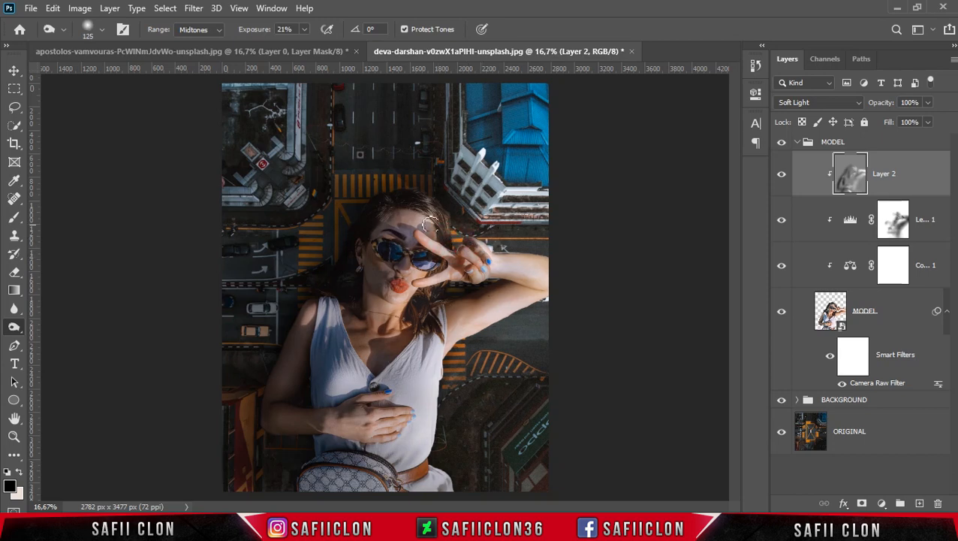
{"action": "left_click_drag", "start_coordinate": [392, 183], "coordinate": [381, 185]}
{"action": "left_click_drag", "start_coordinate": [323, 278], "coordinate": [261, 333]}
Compare the woman with and without the dodge and burn layer
{"action": "left_click", "coordinate": [782, 175]}
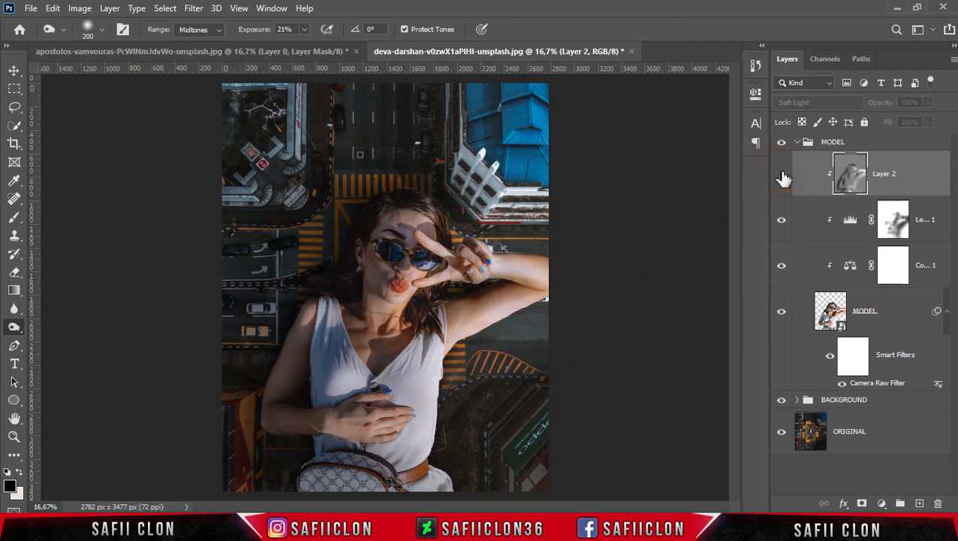
{"action": "left_click", "coordinate": [782, 175]}
{"action": "left_click", "coordinate": [782, 175]}
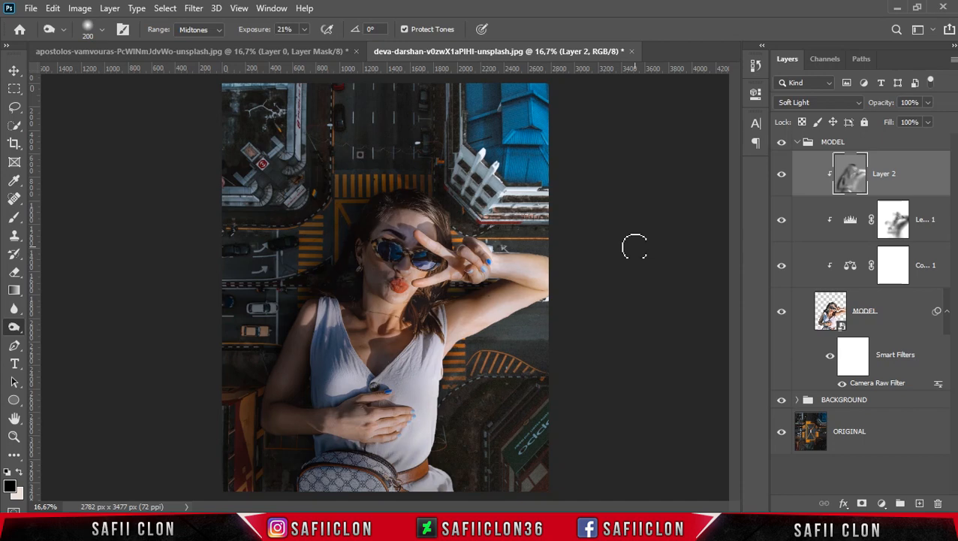
Collapse the MODEL group and add a new layer named CLOUD above it
{"action": "left_click", "coordinate": [799, 143]}
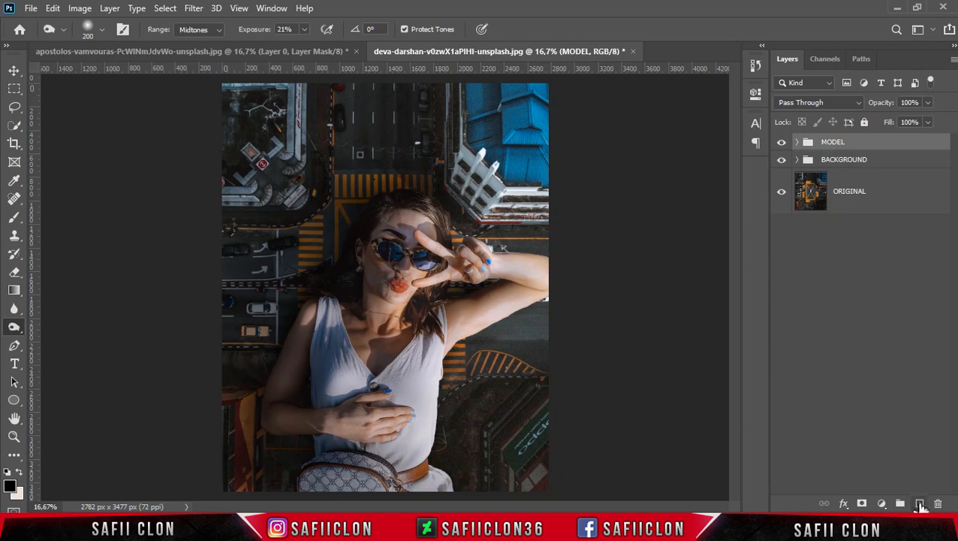
{"action": "left_click", "coordinate": [919, 503]}
{"action": "double_click", "coordinate": [848, 156]}
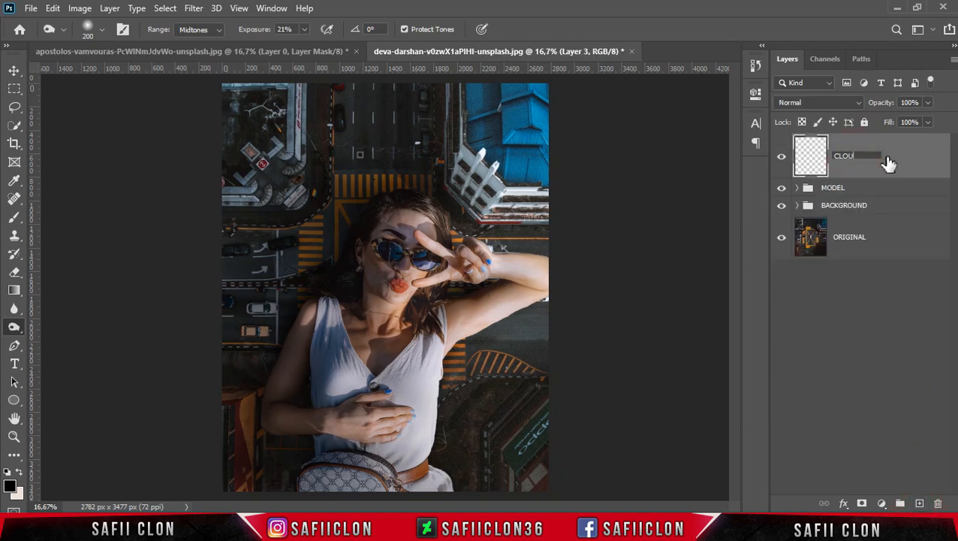
{"action": "key", "text": "Return"}
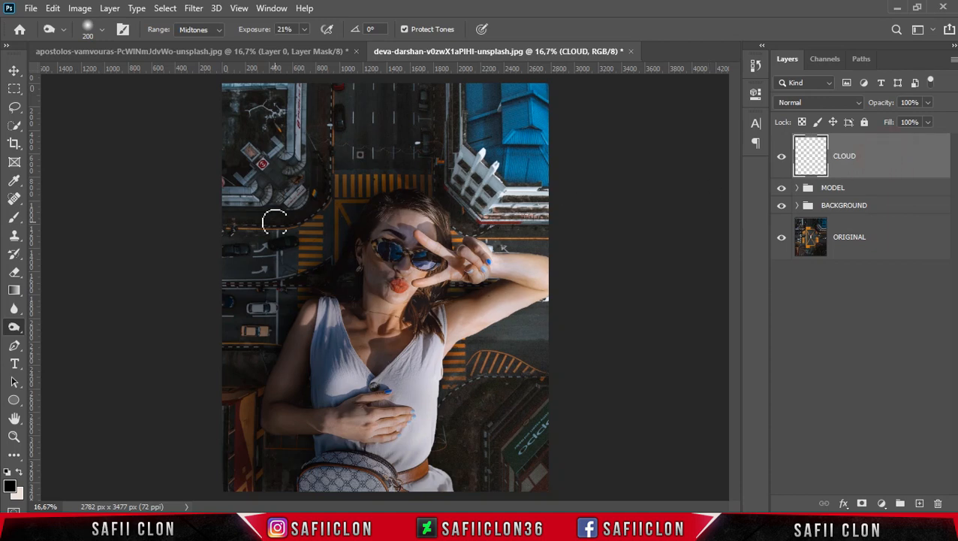
Import the brush file ps_and_gimp_cloud_brushes_by_abluescarab_d43jg2w.abr for the Brush tool
{"action": "right_click", "coordinate": [19, 218]}
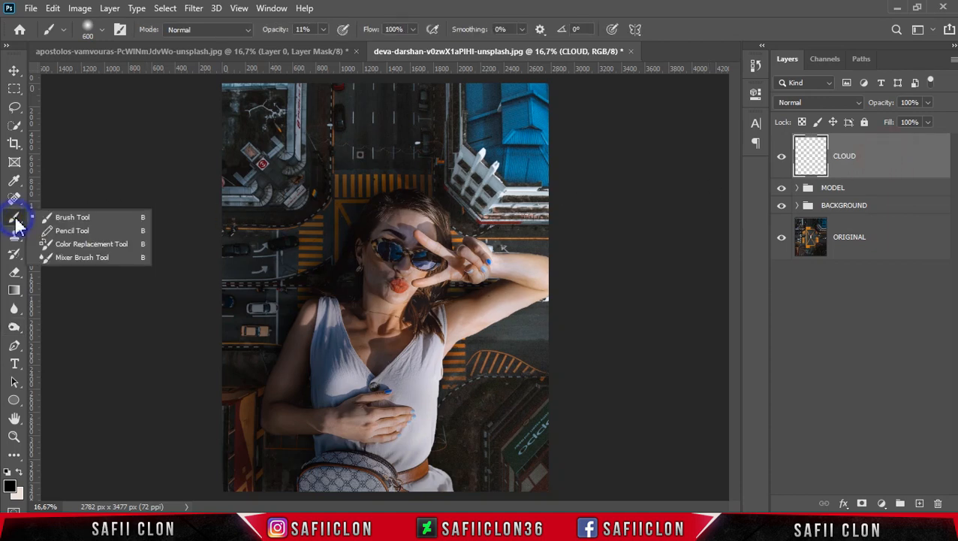
{"action": "left_click", "coordinate": [103, 220]}
{"action": "left_click", "coordinate": [103, 30]}
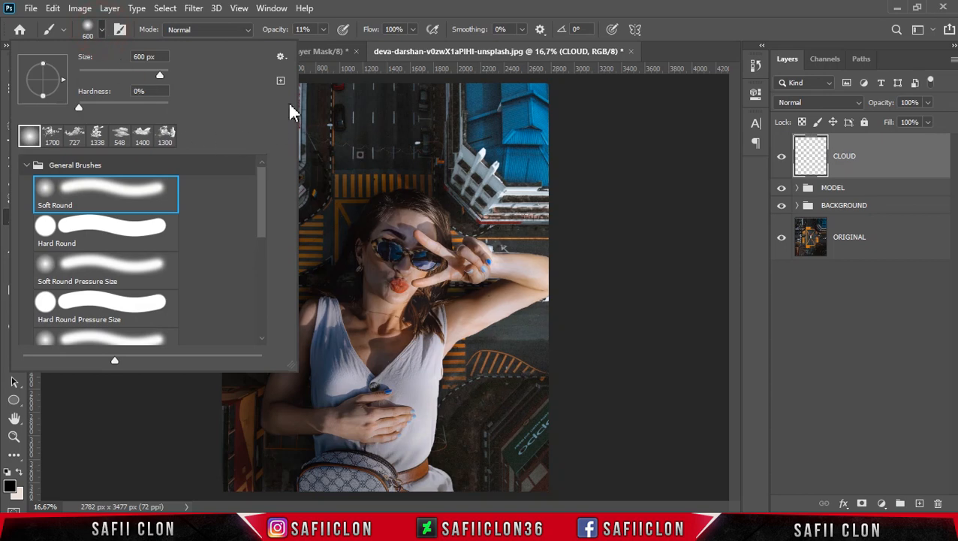
{"action": "left_click", "coordinate": [281, 58]}
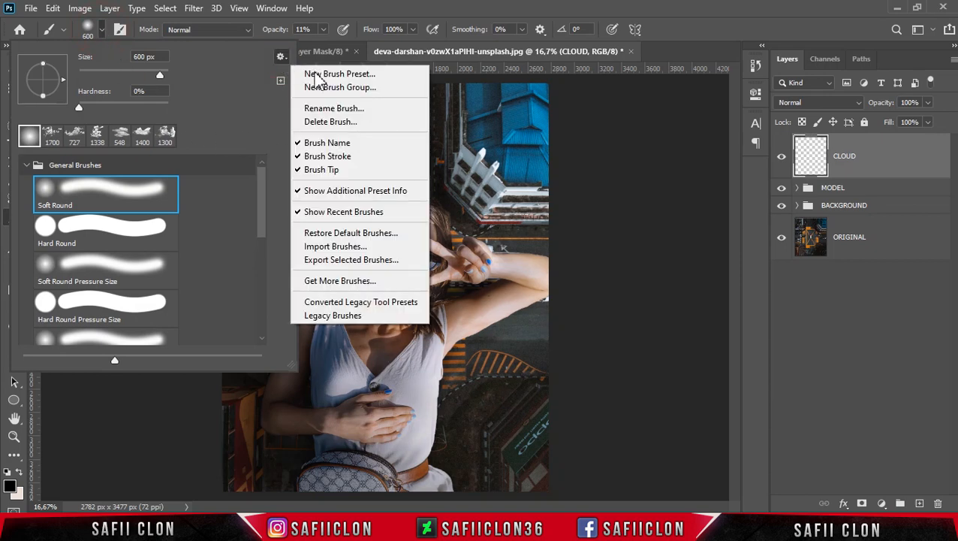
{"action": "left_click", "coordinate": [345, 248]}
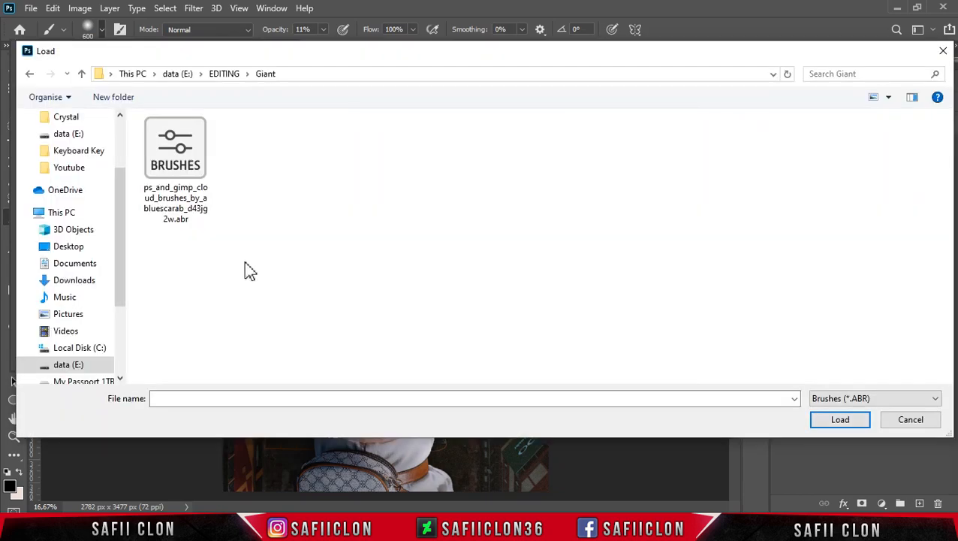
{"action": "left_click", "coordinate": [186, 170]}
{"action": "left_click", "coordinate": [837, 422]}
Choose Cloud Brush 8 from the newly imported cloud set, with size 2520 px and 100% opacity
{"action": "left_click_drag", "start_coordinate": [265, 214], "coordinate": [259, 330]}
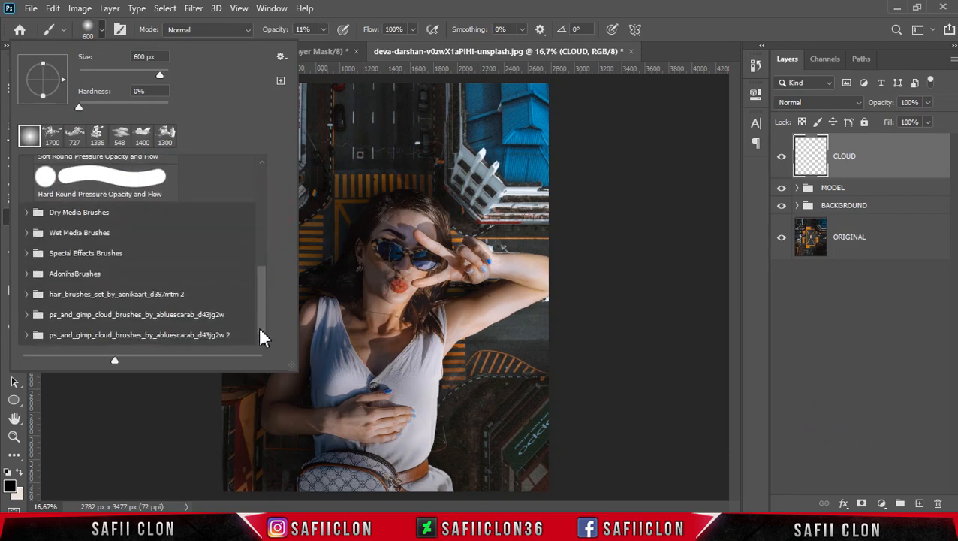
{"action": "left_click", "coordinate": [101, 334]}
{"action": "left_click", "coordinate": [26, 336]}
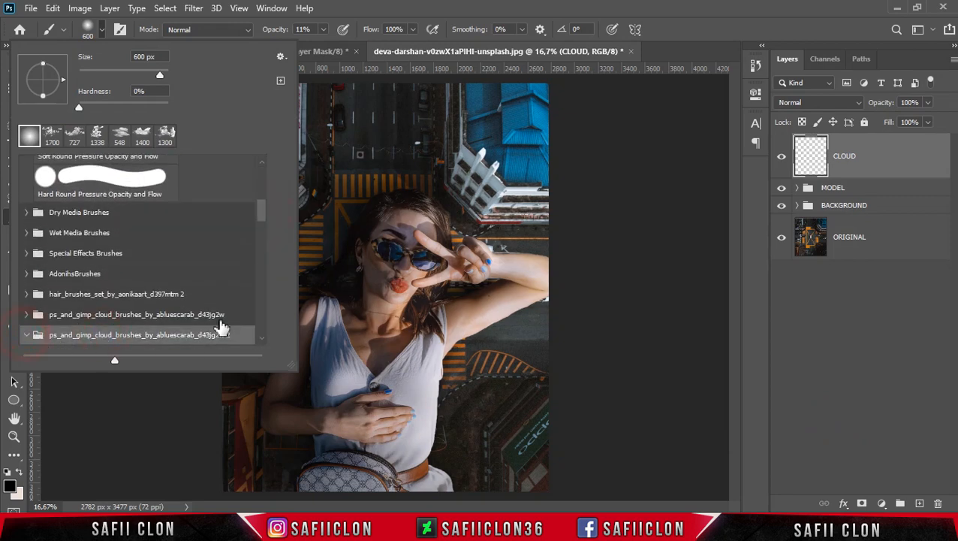
{"action": "left_click_drag", "start_coordinate": [260, 222], "coordinate": [264, 263]}
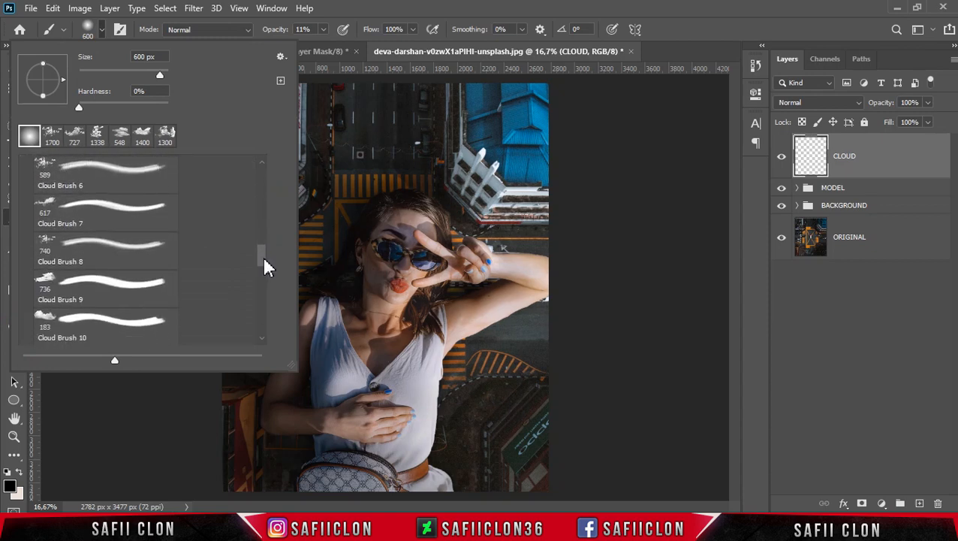
{"action": "left_click", "coordinate": [80, 248]}
{"action": "left_click_drag", "start_coordinate": [158, 74], "coordinate": [163, 74]}
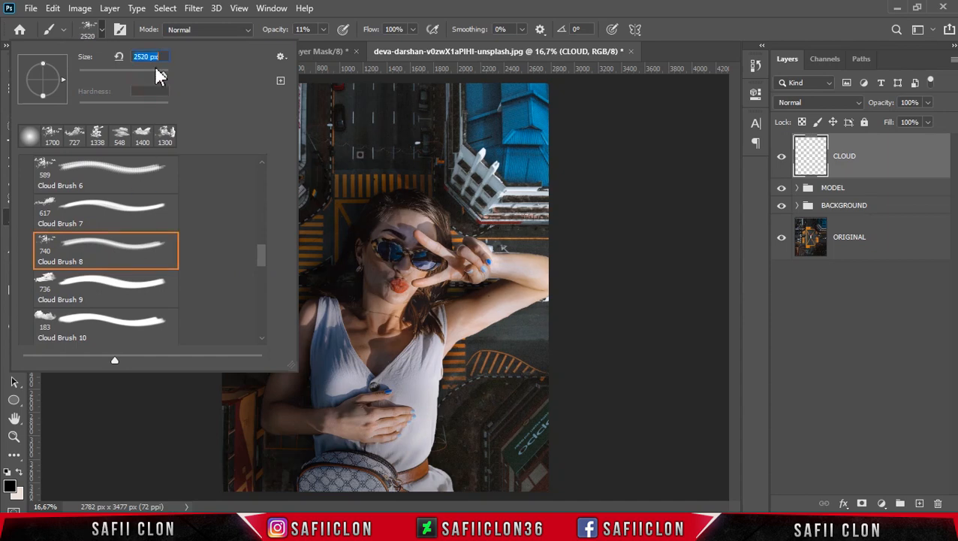
{"action": "left_click", "coordinate": [103, 32]}
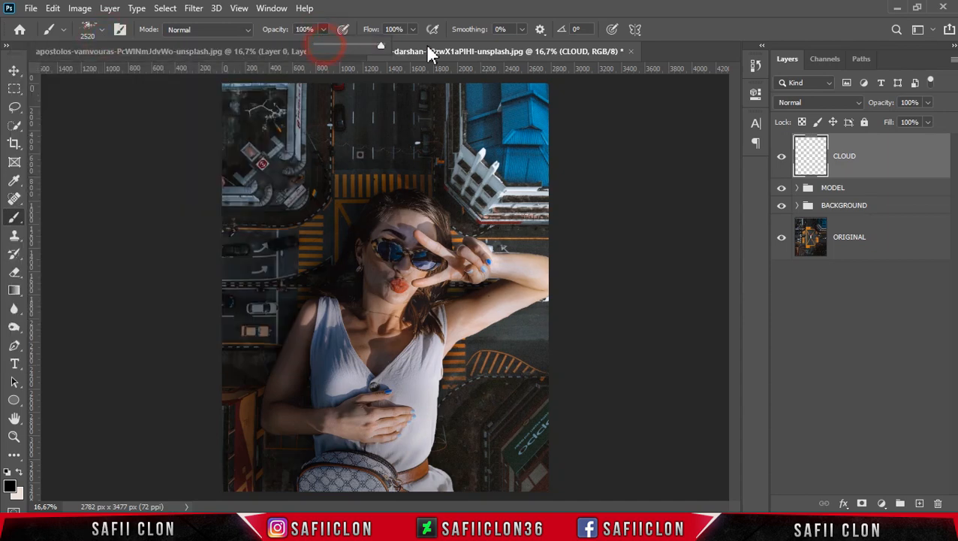
{"action": "left_click", "coordinate": [325, 31]}
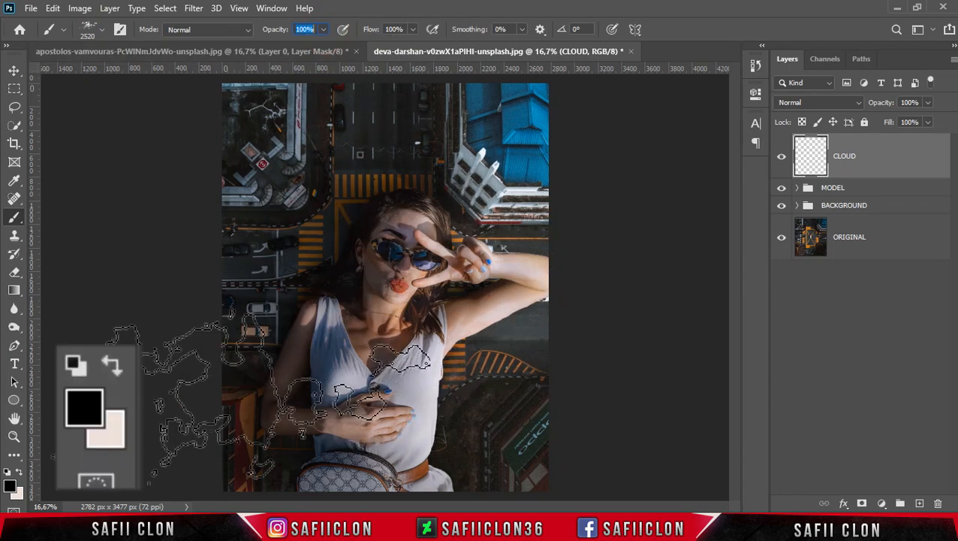
Set the foreground color to e7dcd6 and stamp Cloud Brush 8 clouds over the photo's lower-right corner and left edge
{"action": "left_click", "coordinate": [19, 472]}
{"action": "left_click", "coordinate": [9, 486]}
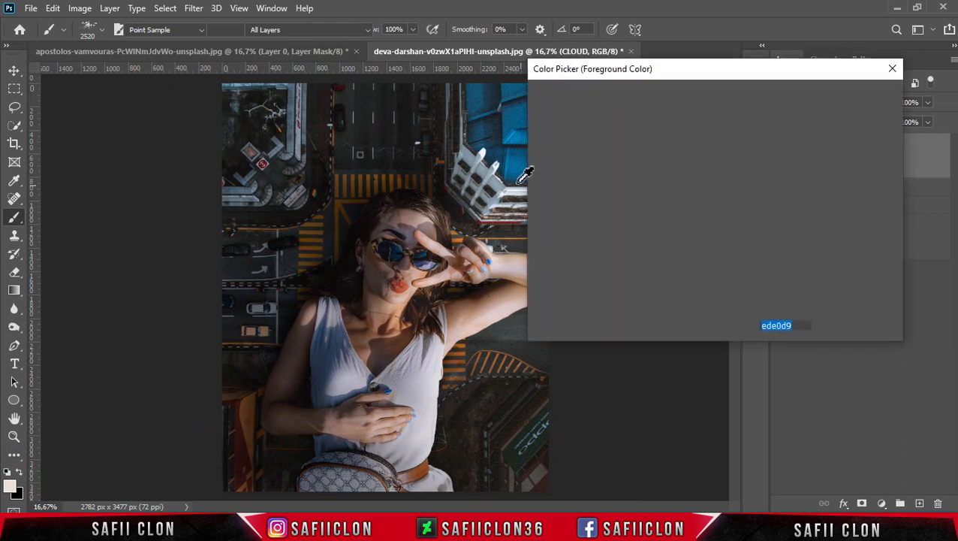
{"action": "left_click_drag", "start_coordinate": [549, 114], "coordinate": [548, 124]}
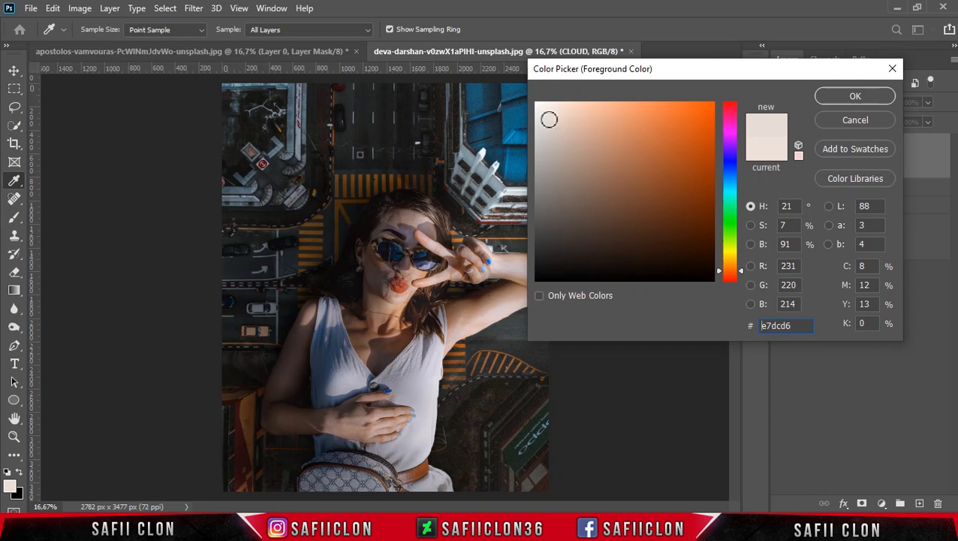
{"action": "left_click", "coordinate": [855, 96]}
{"action": "key", "text": "b"}
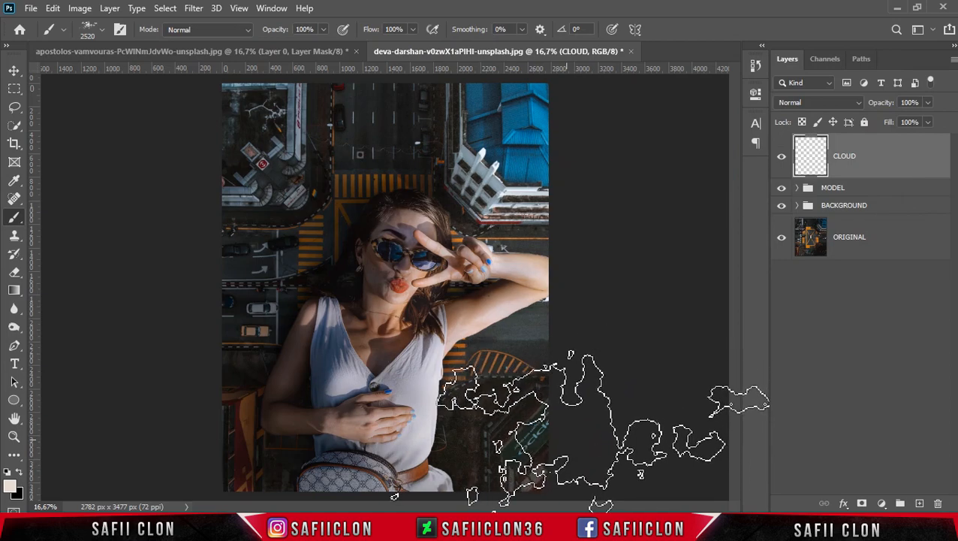
{"action": "left_click", "coordinate": [560, 438]}
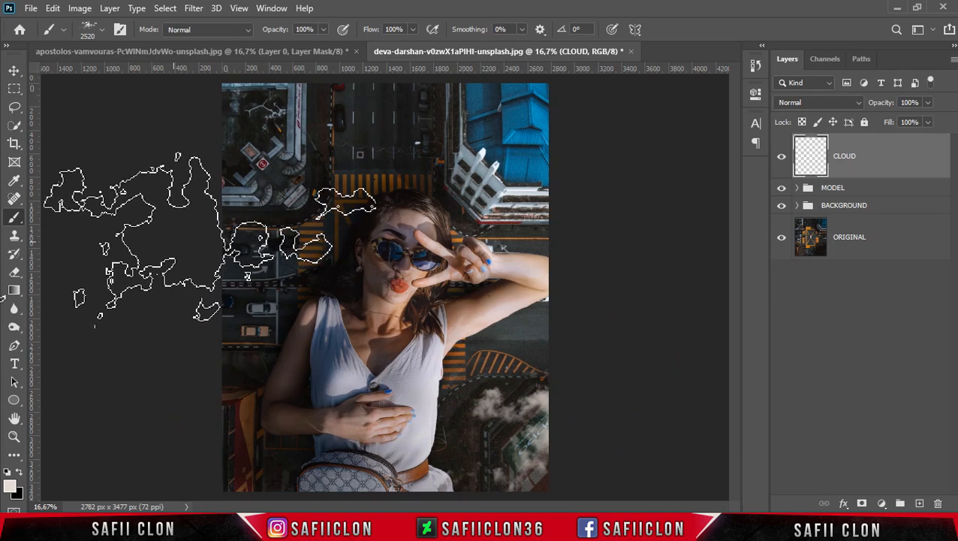
{"action": "left_click", "coordinate": [227, 278]}
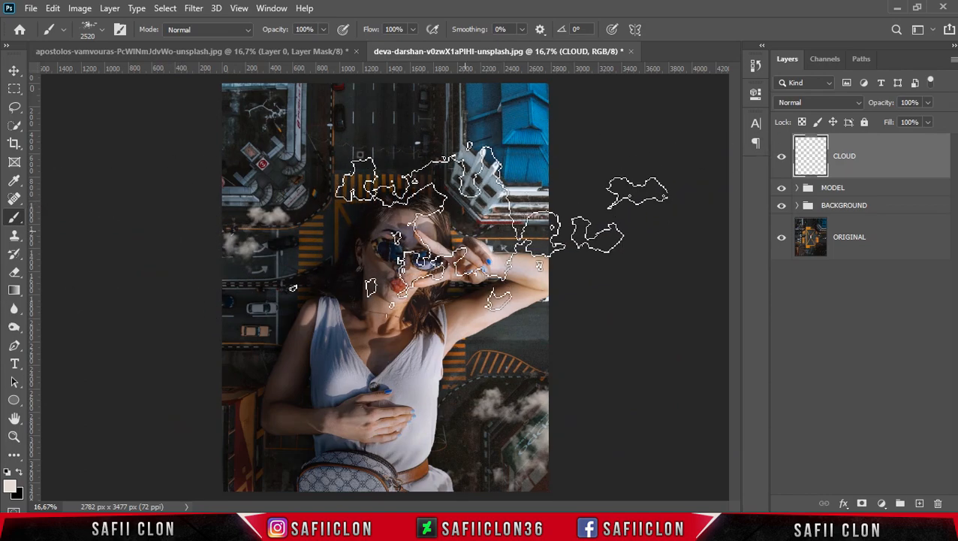
Stamp Cloud Brush 6 clouds at 2520 px over the blue-roofed building, the lower-left corner and the woman's raised arm
{"action": "left_click", "coordinate": [103, 30]}
{"action": "left_click_drag", "start_coordinate": [262, 255], "coordinate": [260, 236]}
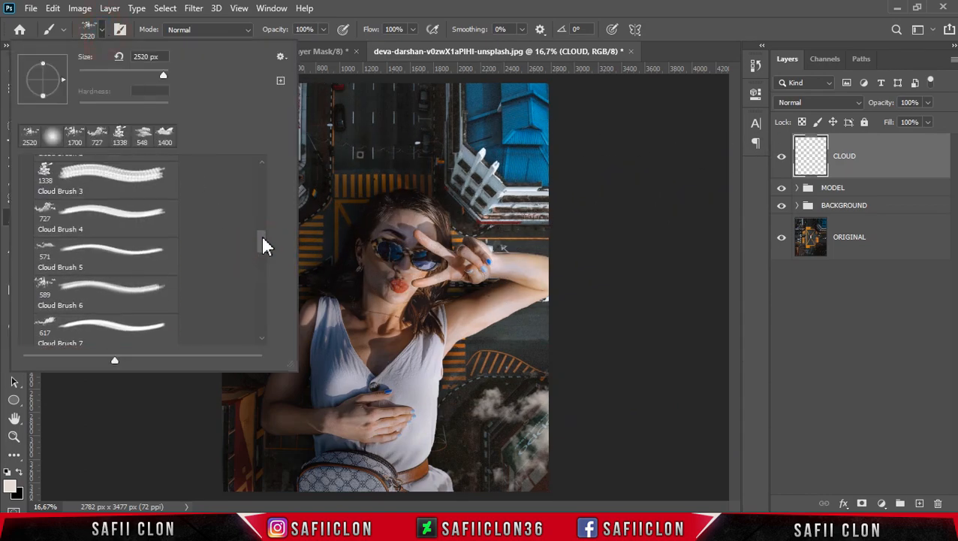
{"action": "left_click", "coordinate": [86, 285]}
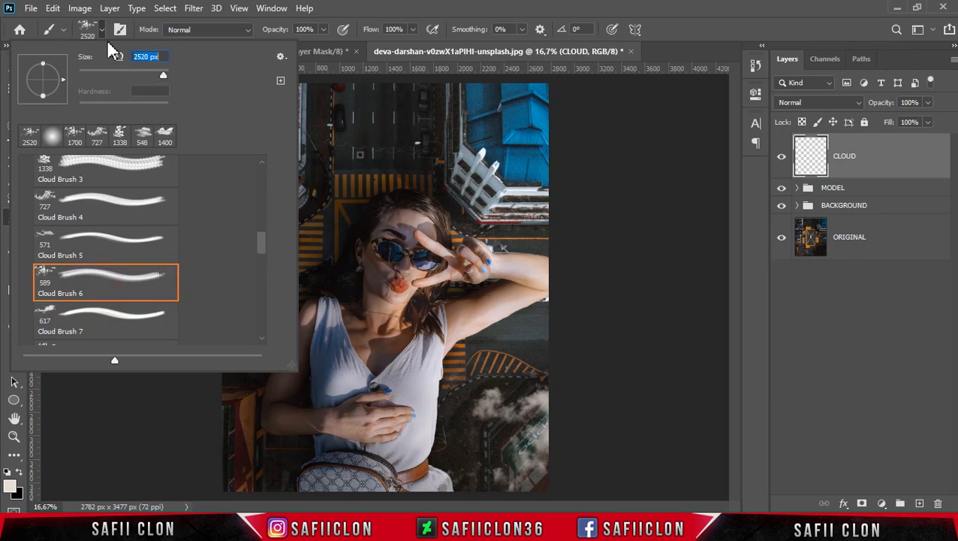
{"action": "key", "text": "Return"}
{"action": "left_click", "coordinate": [323, 30]}
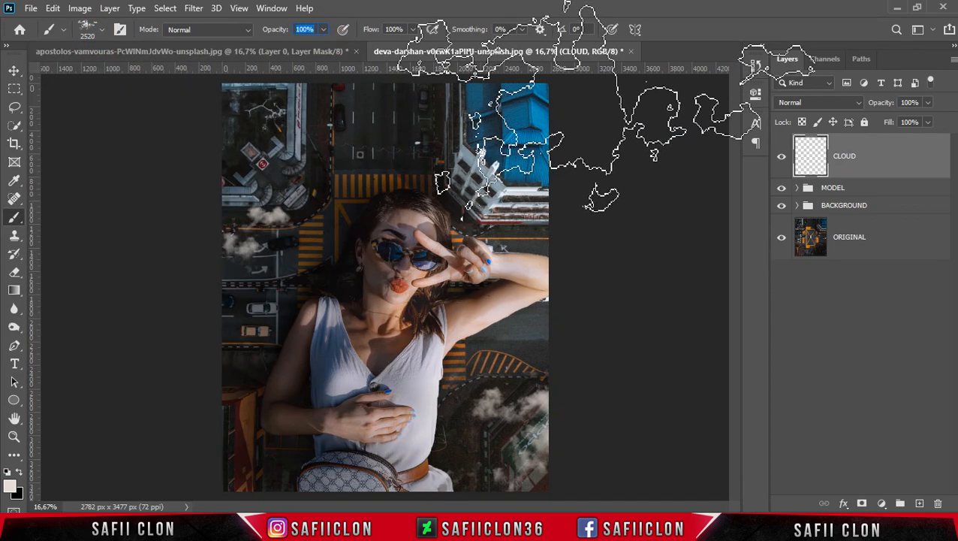
{"action": "left_click", "coordinate": [628, 132]}
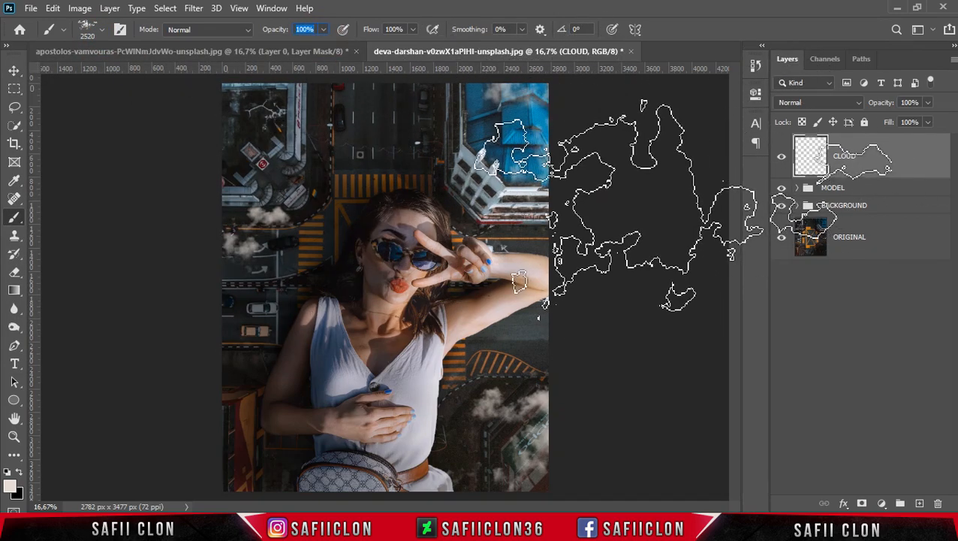
{"action": "left_click", "coordinate": [188, 450]}
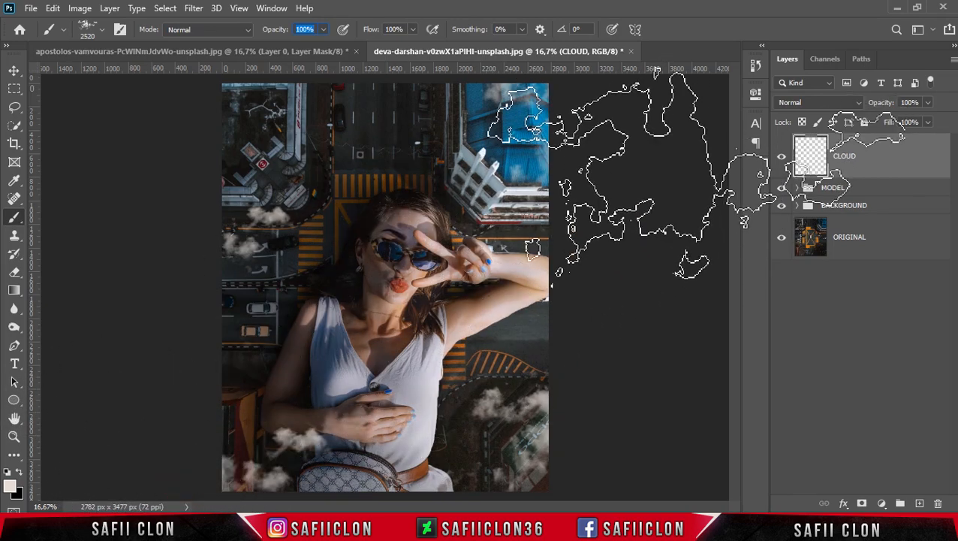
{"action": "left_click", "coordinate": [605, 294]}
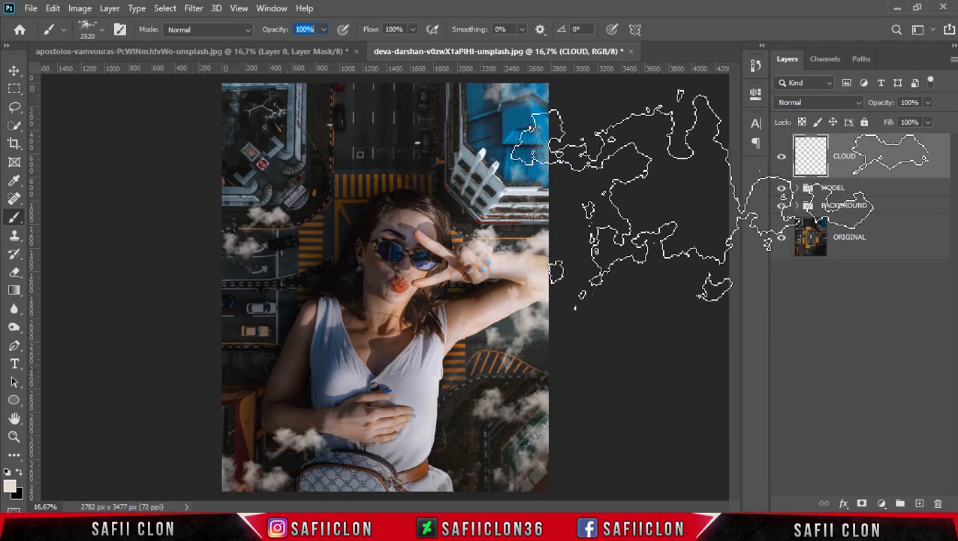
Compare the whole composite with and without the CLOUD layer
{"action": "key", "text": "ctrl+minus"}
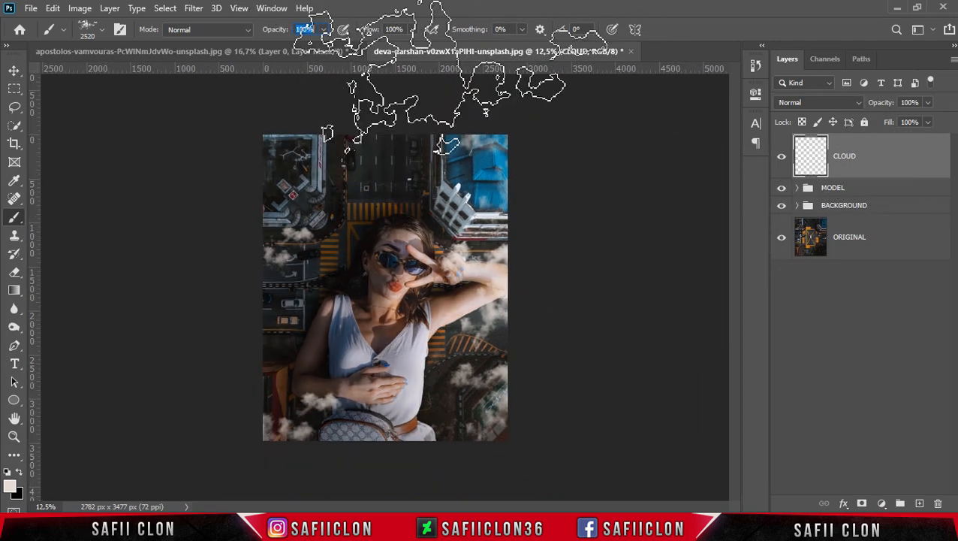
{"action": "left_click", "coordinate": [781, 159]}
{"action": "left_click", "coordinate": [781, 160]}
{"action": "left_click", "coordinate": [781, 159]}
{"action": "left_click", "coordinate": [781, 160]}
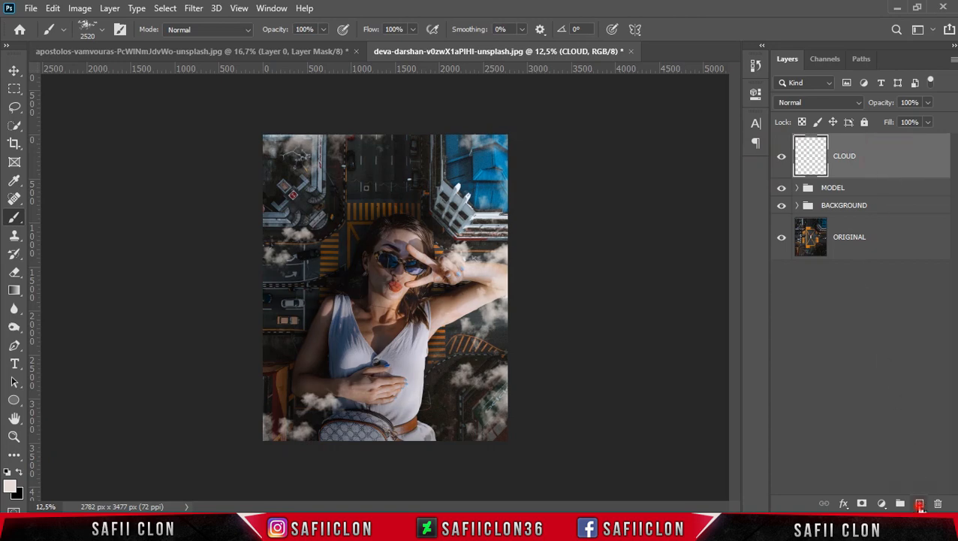
Add a new layer named SHADOW and place it directly below the CLOUD layer
{"action": "left_click", "coordinate": [920, 504]}
{"action": "double_click", "coordinate": [844, 157]}
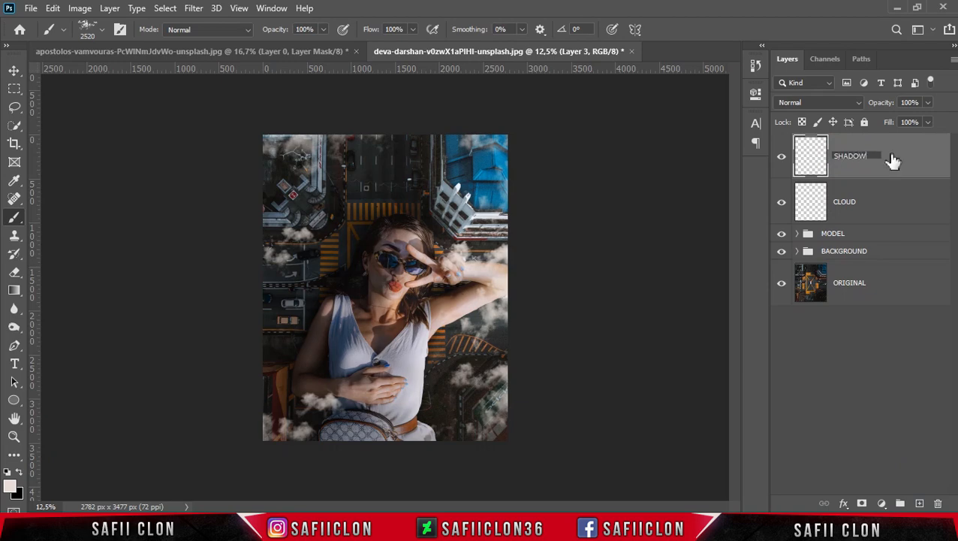
{"action": "left_click", "coordinate": [894, 157]}
{"action": "left_click_drag", "start_coordinate": [895, 158], "coordinate": [895, 214]}
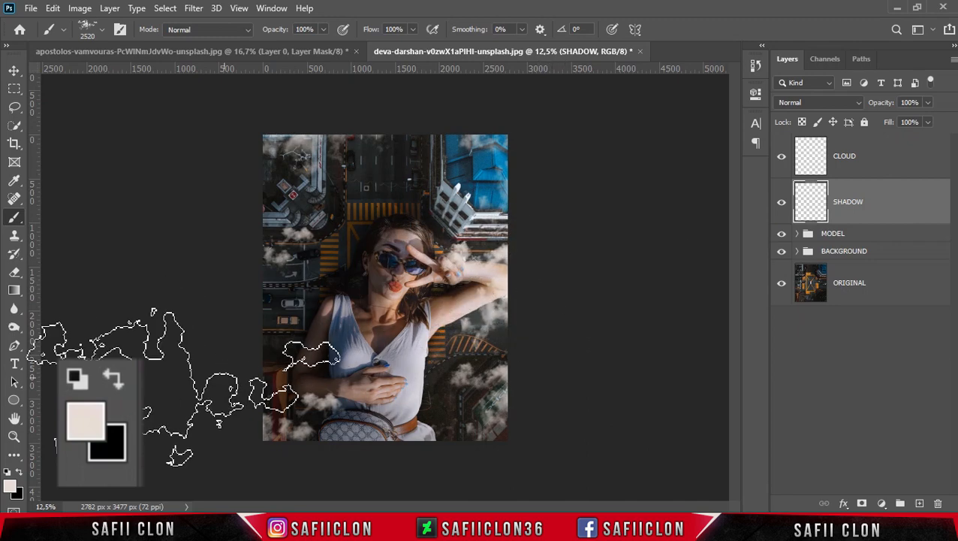
Set the foreground color to near-black 070707 and return to the Brush tool
{"action": "left_click", "coordinate": [19, 474]}
{"action": "left_click", "coordinate": [10, 485]}
{"action": "left_click", "coordinate": [540, 276]}
{"action": "left_click_drag", "start_coordinate": [540, 276], "coordinate": [532, 277]}
{"action": "left_click", "coordinate": [853, 97]}
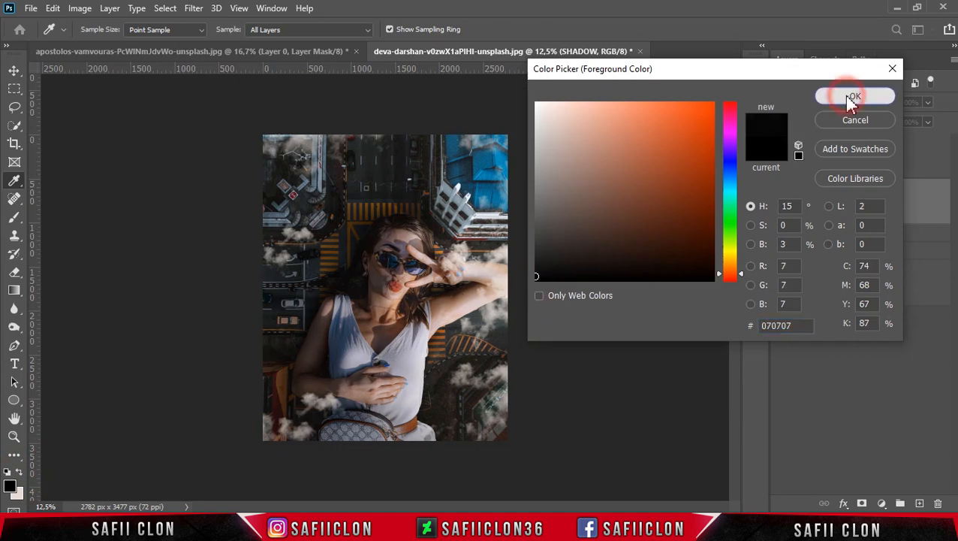
{"action": "key", "text": "b"}
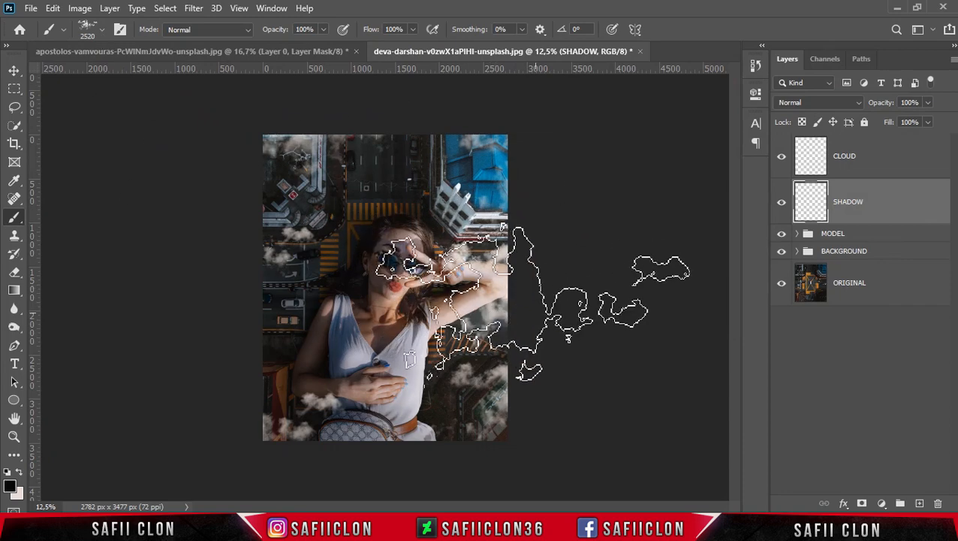
Enlarge Cloud Brush 6 to 2700 px and stamp dark cloud shadows around the raised arm and the upper-left corner
{"action": "key", "text": "bracketright"}
{"action": "key", "text": "bracketright"}
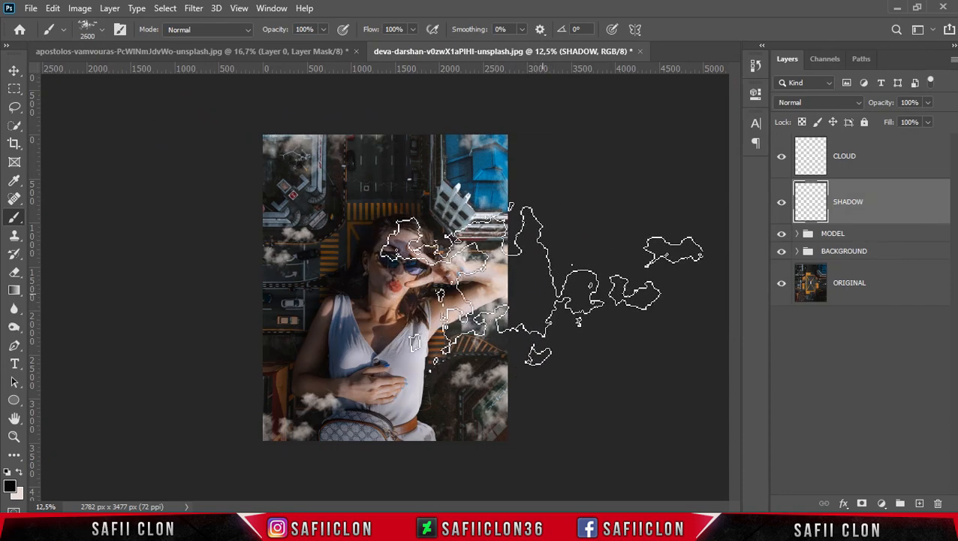
{"action": "left_click", "coordinate": [535, 296]}
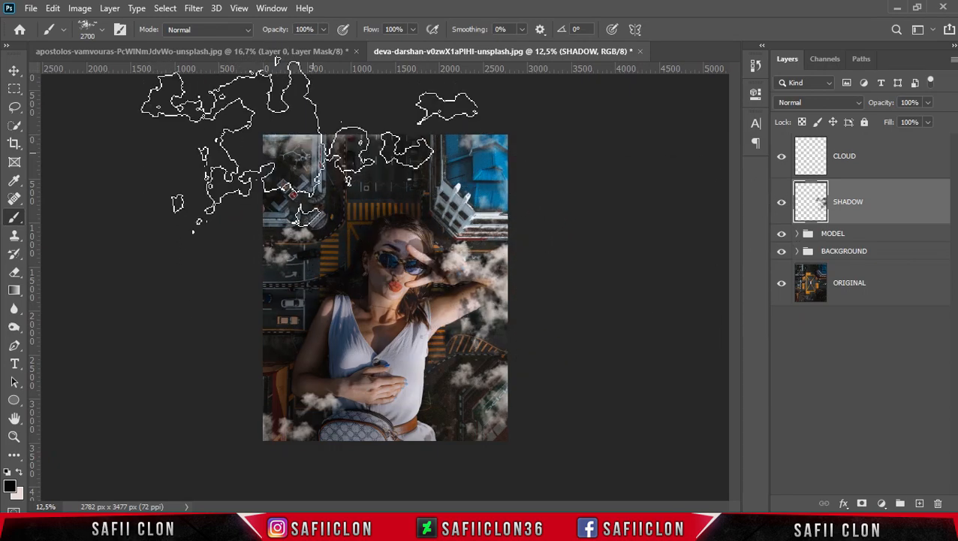
{"action": "left_click", "coordinate": [306, 127]}
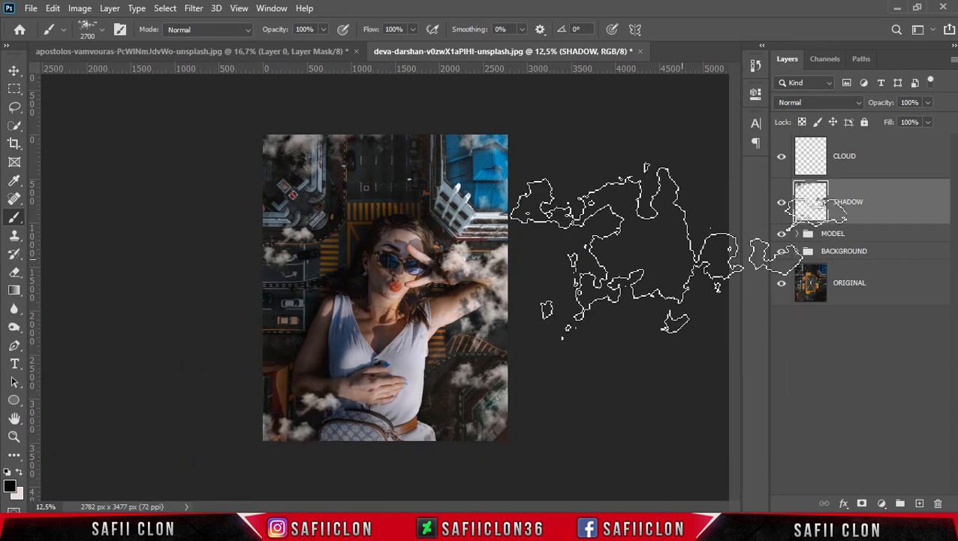
Switch to Cloud Brush 8 at 2520 px and stamp a dark cloud shadow over the lower-right corner
{"action": "left_click", "coordinate": [102, 30]}
{"action": "left_click_drag", "start_coordinate": [260, 247], "coordinate": [261, 261]}
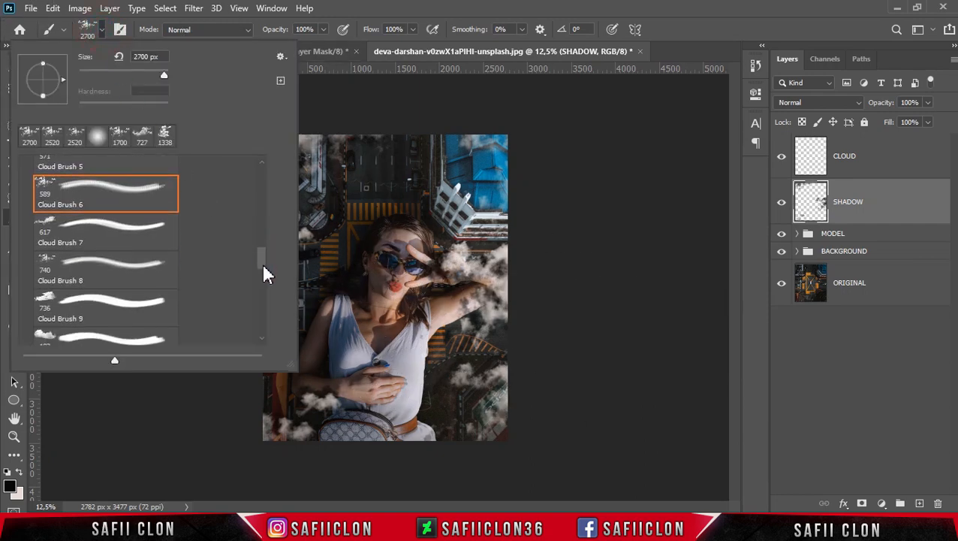
{"action": "left_click", "coordinate": [81, 193]}
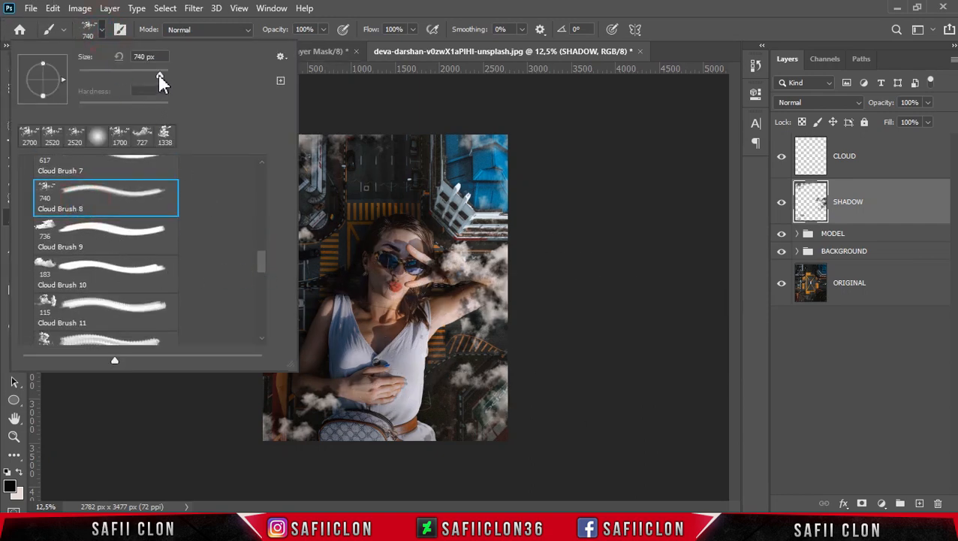
{"action": "left_click", "coordinate": [102, 31]}
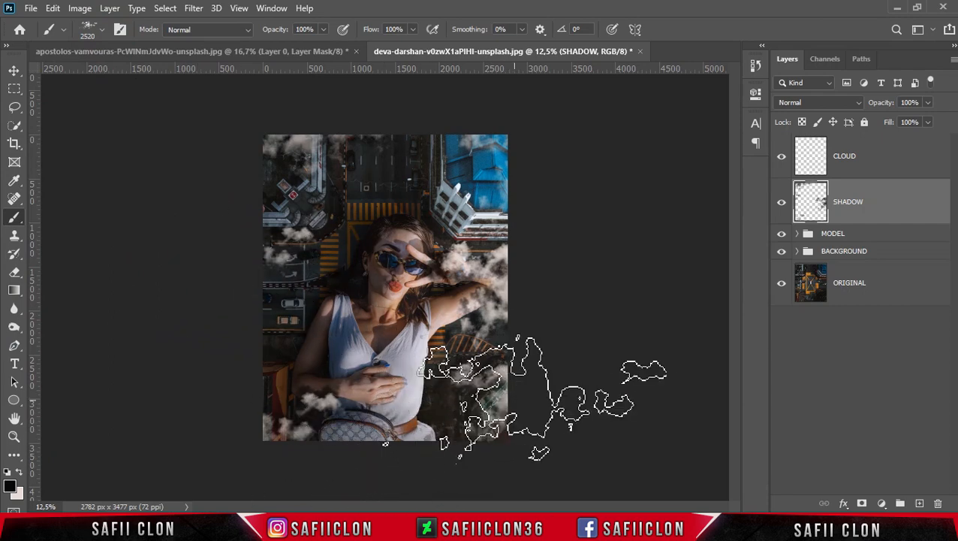
{"action": "left_click", "coordinate": [500, 403]}
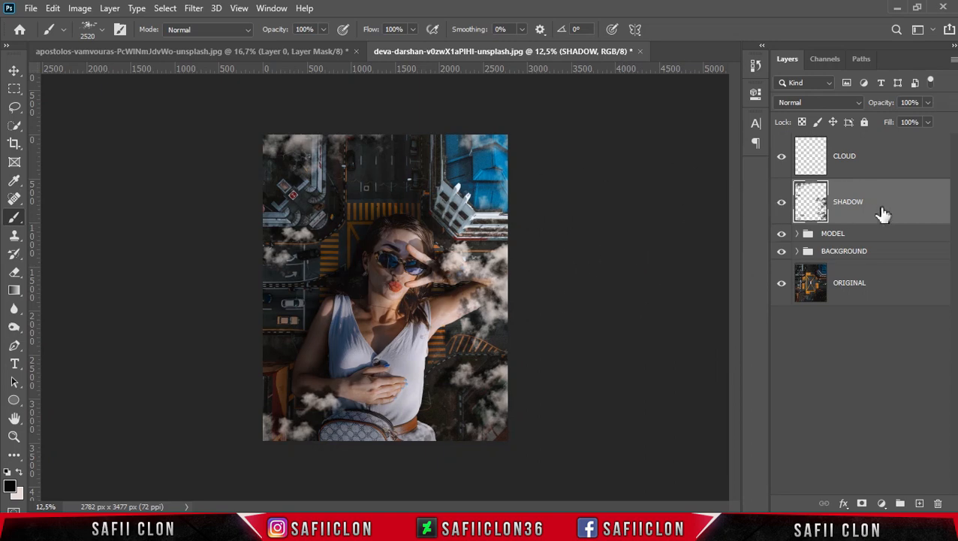
Lower the SHADOW layer's fill to 59% and compare the composite with and without the layer
{"action": "key", "text": "ctrl+plus"}
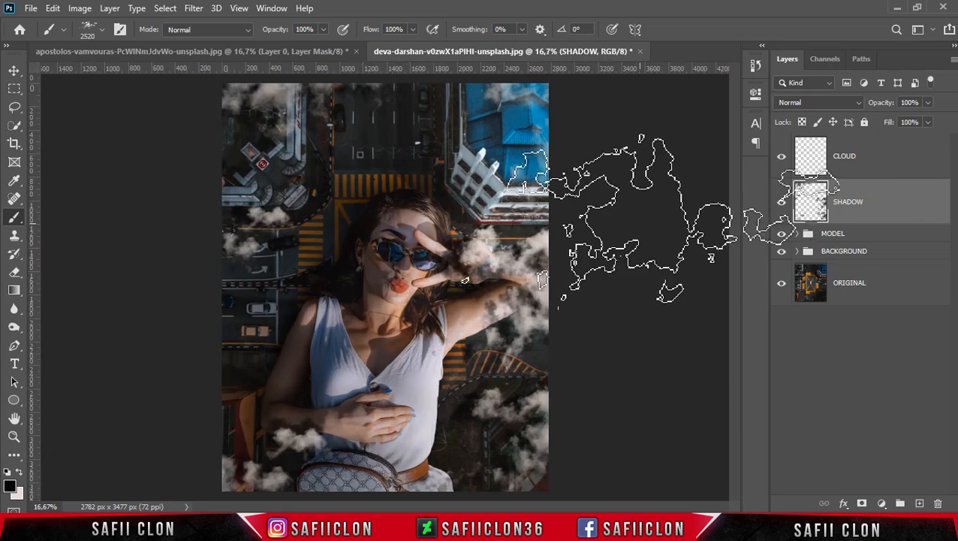
{"action": "left_click_drag", "start_coordinate": [929, 141], "coordinate": [908, 138]}
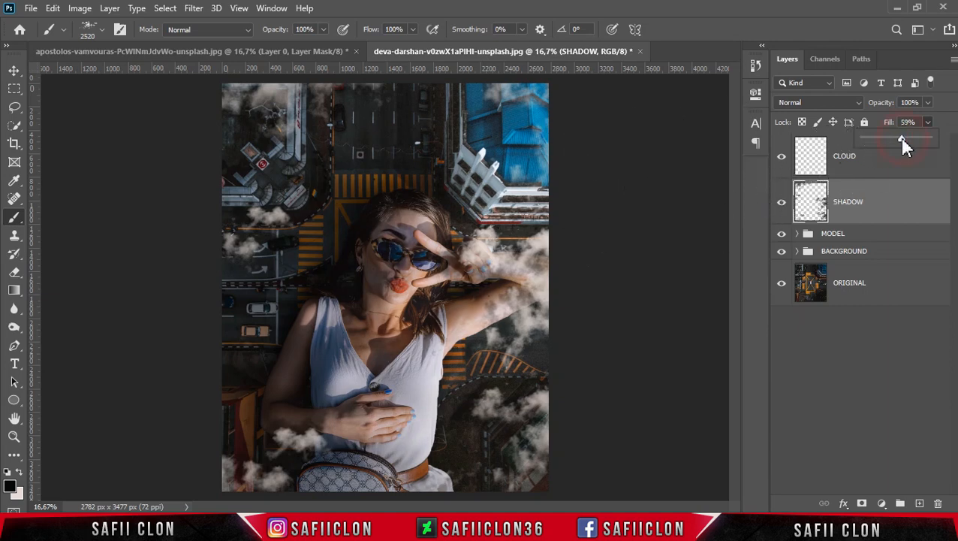
{"action": "left_click", "coordinate": [907, 203]}
{"action": "left_click", "coordinate": [780, 203]}
{"action": "left_click", "coordinate": [781, 203]}
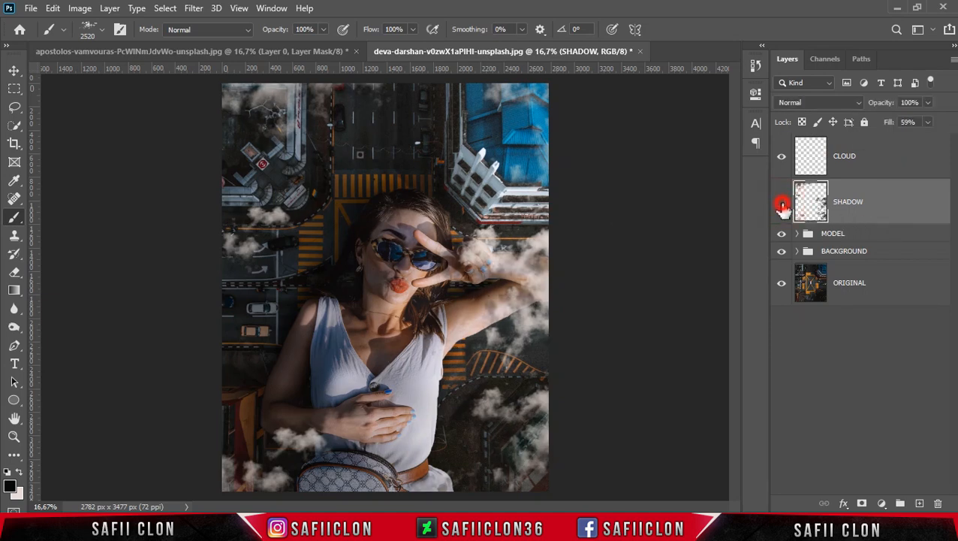
{"action": "left_click", "coordinate": [781, 203]}
{"action": "left_click", "coordinate": [781, 202]}
Set the SHADOW layer's opacity to about 65%, raise its fill and compare the result with the layer hidden and shown
{"action": "left_click_drag", "start_coordinate": [929, 108], "coordinate": [918, 128]}
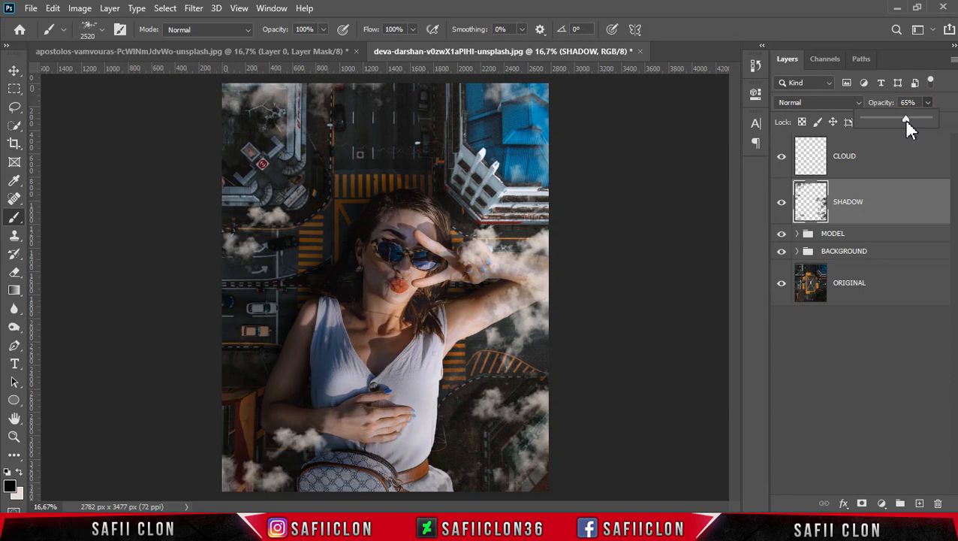
{"action": "left_click_drag", "start_coordinate": [930, 122], "coordinate": [936, 142]}
{"action": "left_click", "coordinate": [782, 202]}
{"action": "left_click", "coordinate": [781, 202]}
Add a Curves adjustment layer above the CLOUD layer with the RGB channel selected
{"action": "left_click", "coordinate": [901, 164]}
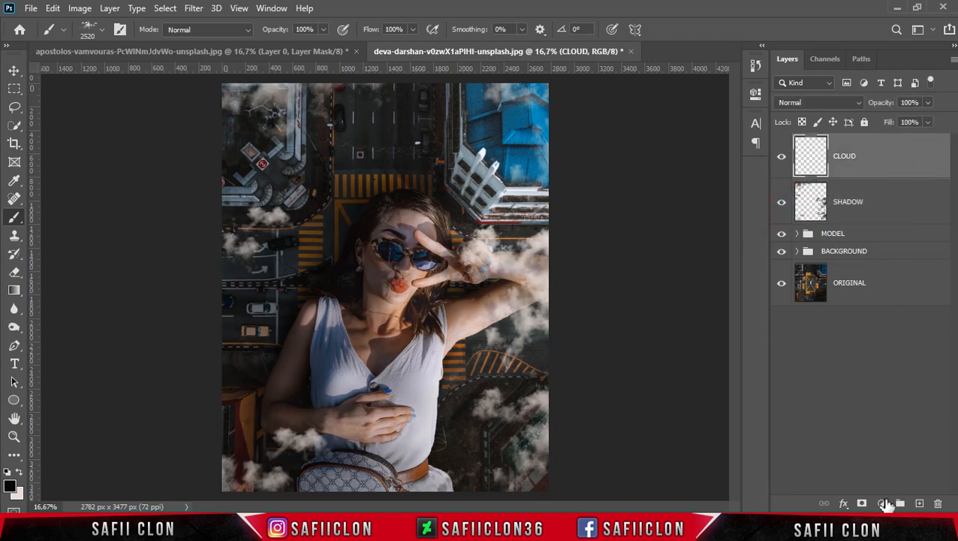
{"action": "left_click", "coordinate": [882, 504]}
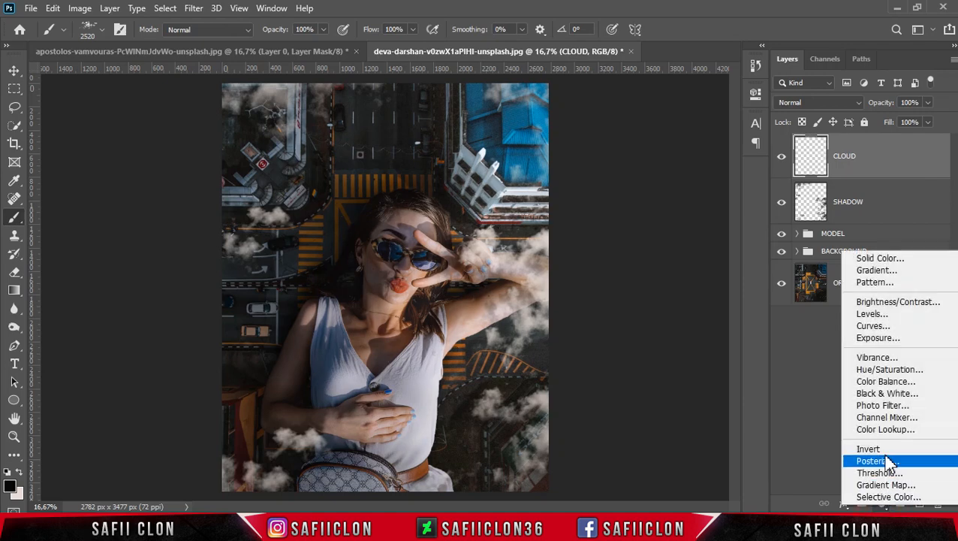
{"action": "left_click", "coordinate": [874, 325]}
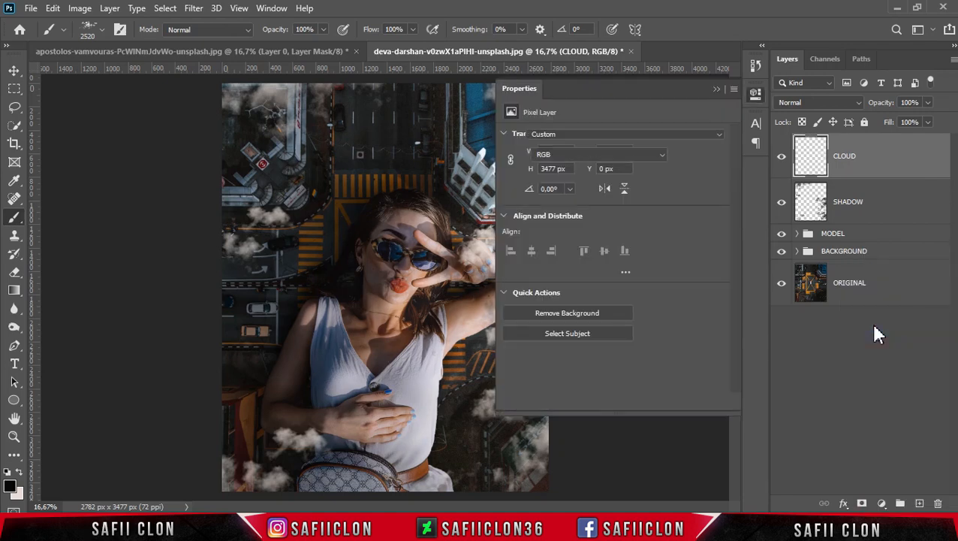
{"action": "left_click", "coordinate": [615, 157]}
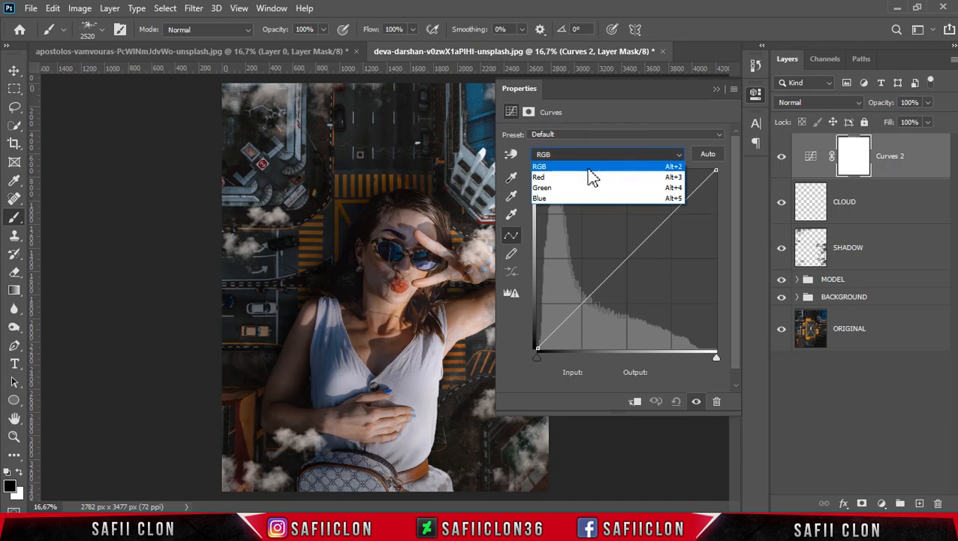
{"action": "left_click", "coordinate": [592, 168]}
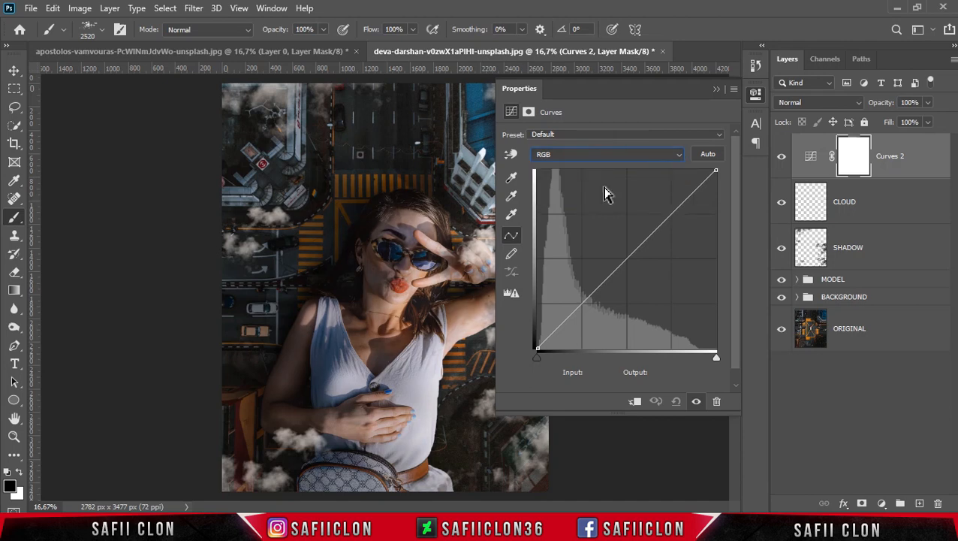
Add a midtone point to the RGB curve with input 131 and output 127
{"action": "left_click", "coordinate": [627, 259]}
{"action": "left_click", "coordinate": [601, 372]}
{"action": "type", "text": "131"}
{"action": "left_click", "coordinate": [671, 372]}
{"action": "type", "text": "127"}
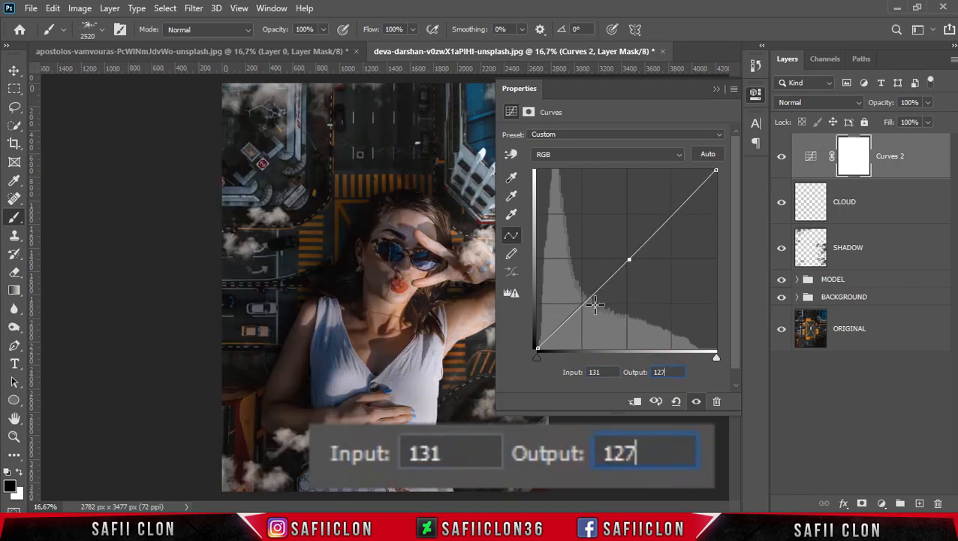
Add a shadow-range point to the RGB curve with input 61 and output 61
{"action": "left_click", "coordinate": [585, 304]}
{"action": "left_click", "coordinate": [597, 372]}
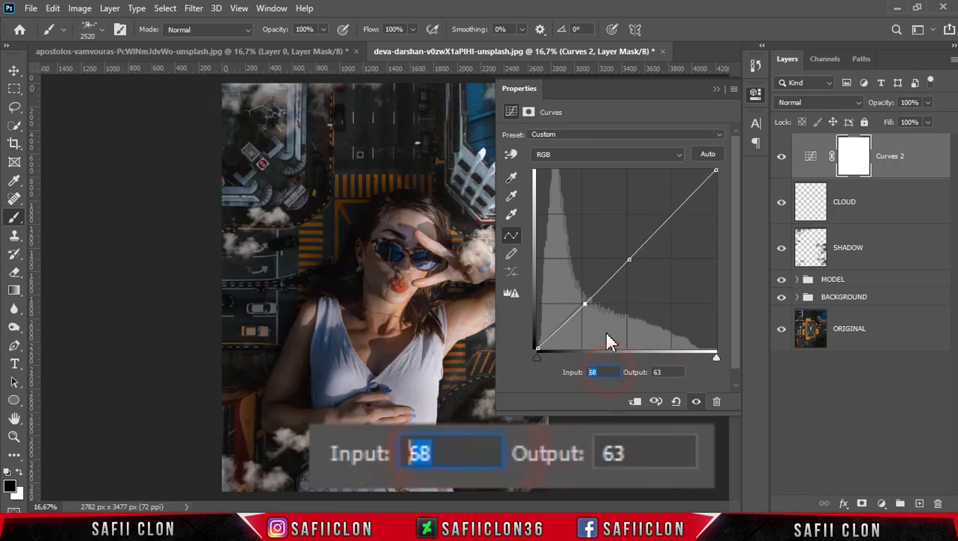
{"action": "type", "text": "61"}
{"action": "key", "text": "Tab"}
{"action": "type", "text": "61"}
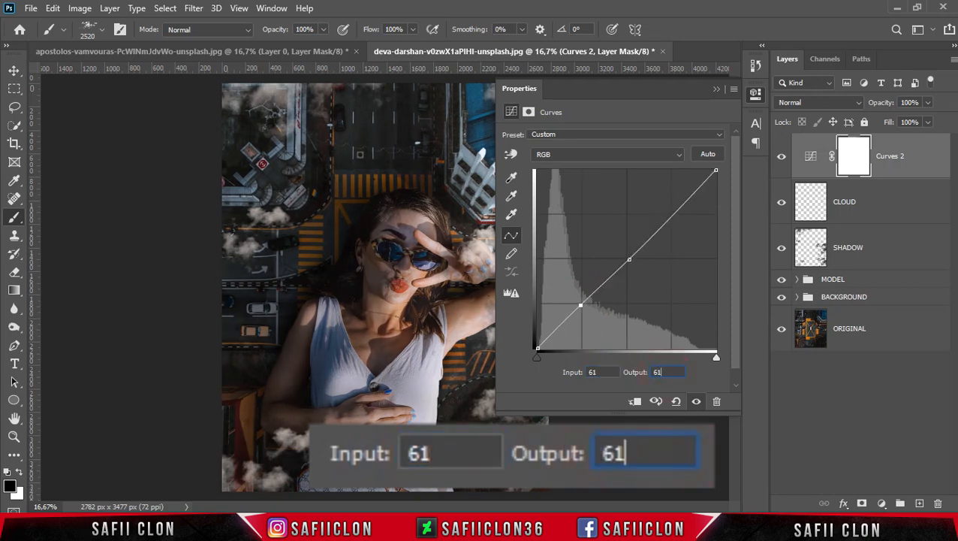
Set the RGB curve's black point to input 0 and output 8
{"action": "left_click", "coordinate": [537, 347]}
{"action": "left_click", "coordinate": [595, 372]}
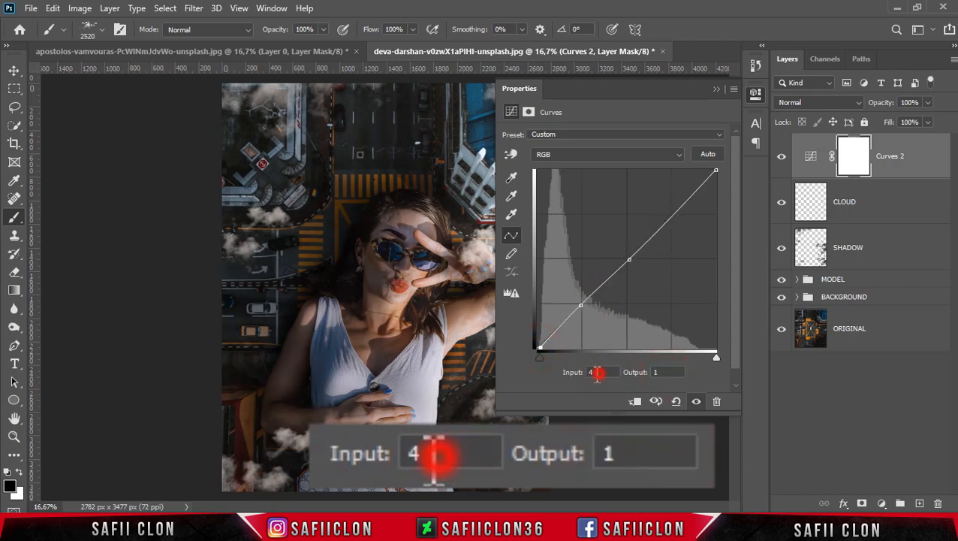
{"action": "type", "text": "0"}
{"action": "left_click", "coordinate": [651, 372]}
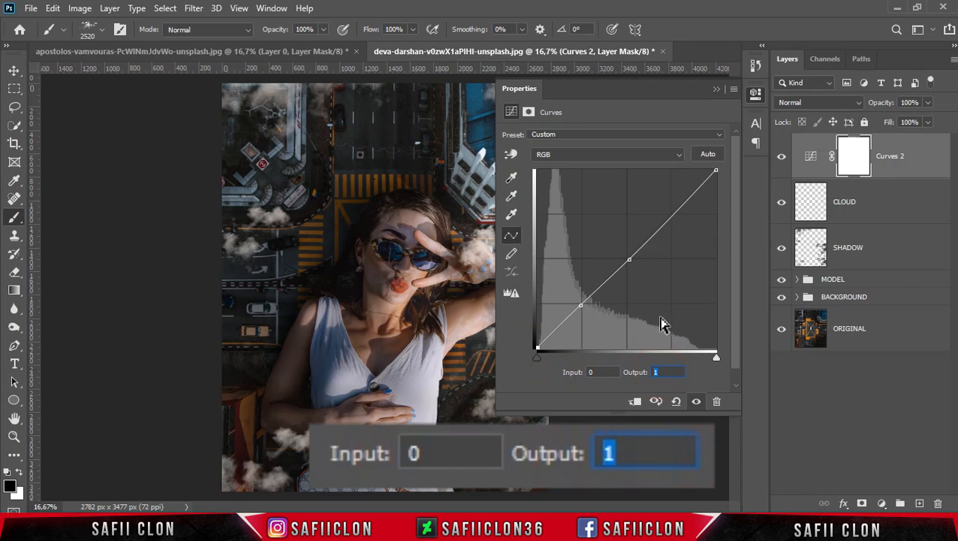
{"action": "type", "text": "8"}
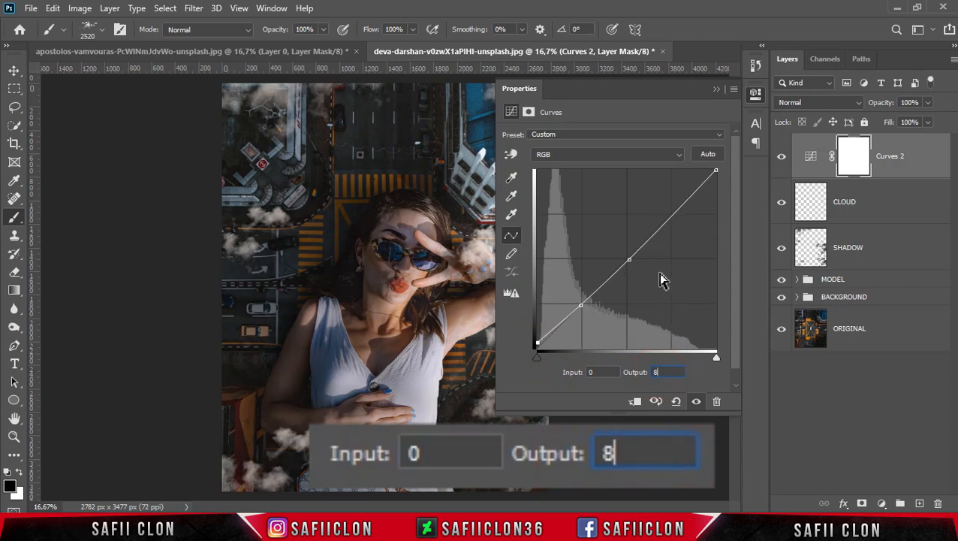
Add a highlight-range point to the RGB curve with input 187 and output 197
{"action": "left_click", "coordinate": [673, 213]}
{"action": "left_click", "coordinate": [601, 372]}
{"action": "type", "text": "187"}
{"action": "left_click", "coordinate": [662, 372]}
{"action": "type", "text": "18"}
{"action": "key", "text": "BackSpace"}
{"action": "type", "text": "97"}
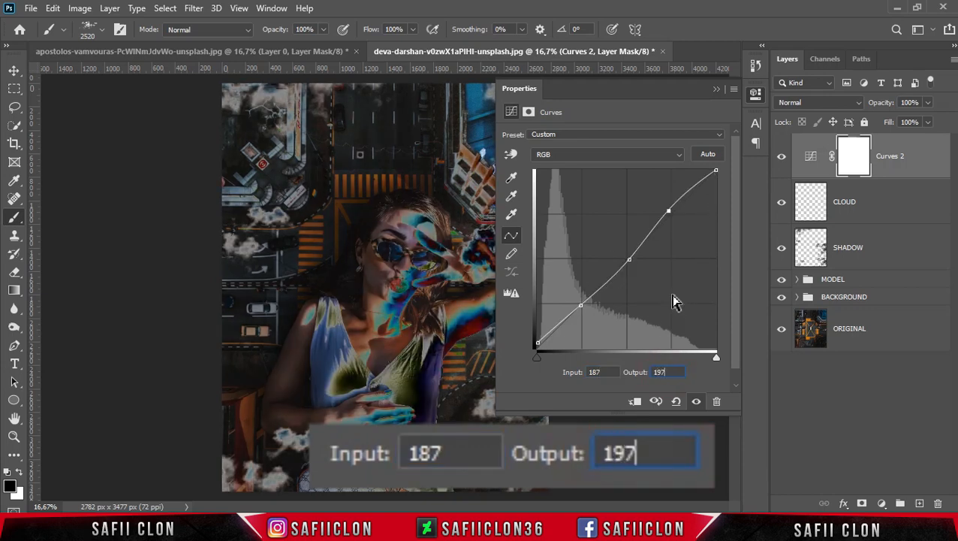
In the Red channel, raise the curve's black point slightly and set its white point to input 245, output 255
{"action": "left_click", "coordinate": [625, 154]}
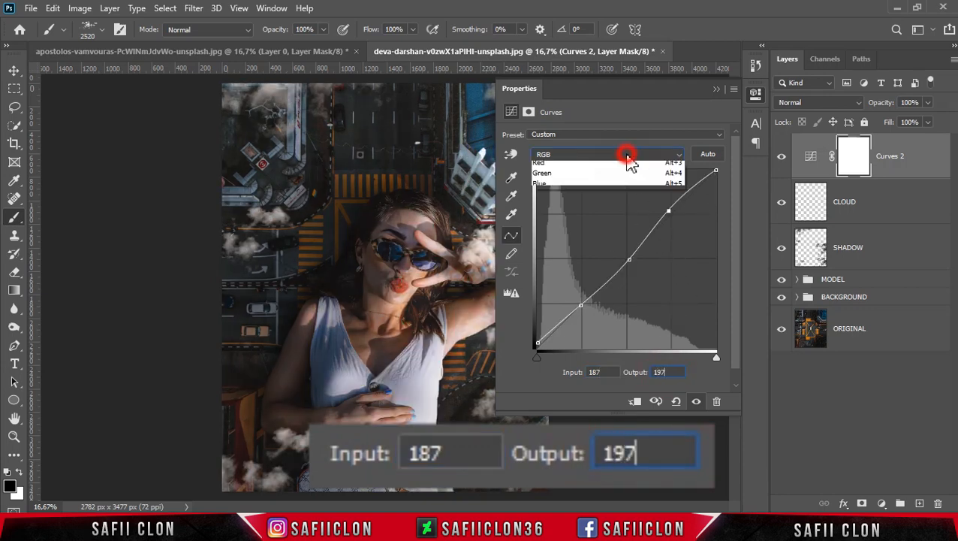
{"action": "left_click", "coordinate": [574, 177]}
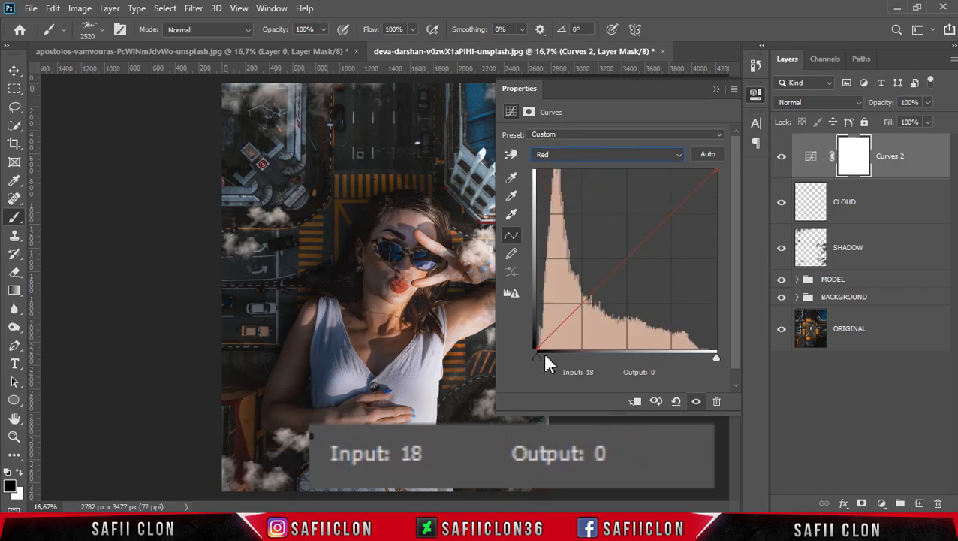
{"action": "left_click_drag", "start_coordinate": [537, 349], "coordinate": [534, 343]}
{"action": "left_click_drag", "start_coordinate": [716, 168], "coordinate": [709, 167]}
In the Blue channel, raise the black point's output to about 11 and lower the white point's output to 237
{"action": "left_click", "coordinate": [675, 156]}
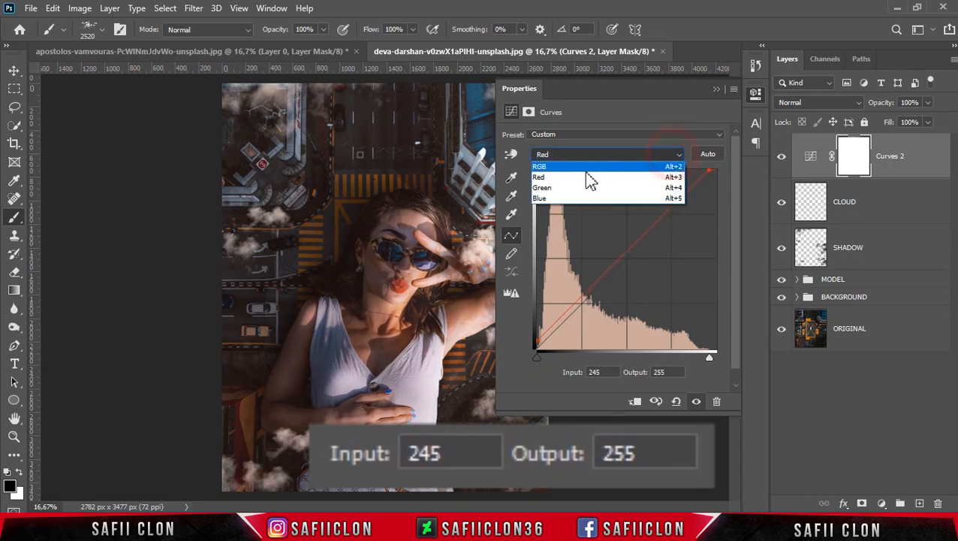
{"action": "left_click", "coordinate": [552, 198]}
{"action": "left_click_drag", "start_coordinate": [535, 349], "coordinate": [534, 343]}
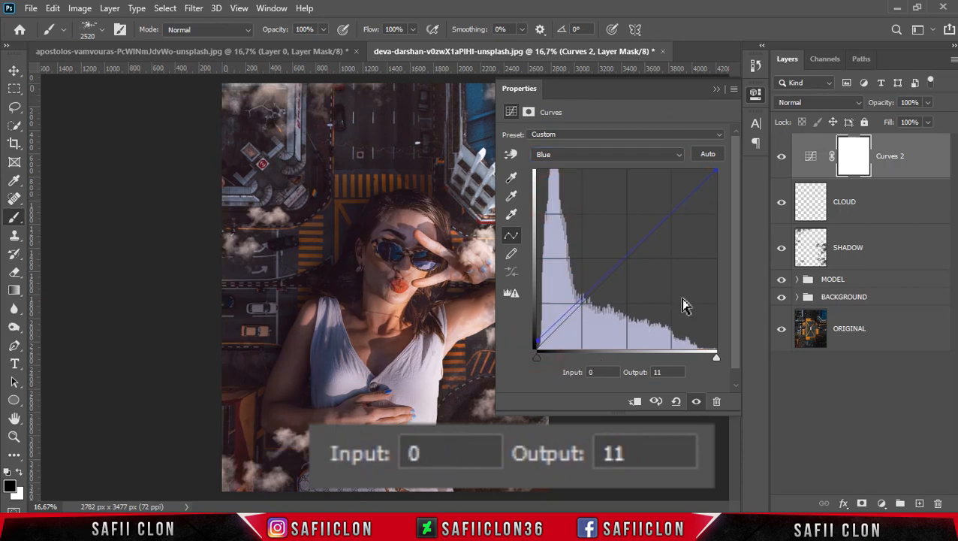
{"action": "left_click_drag", "start_coordinate": [717, 169], "coordinate": [724, 183]}
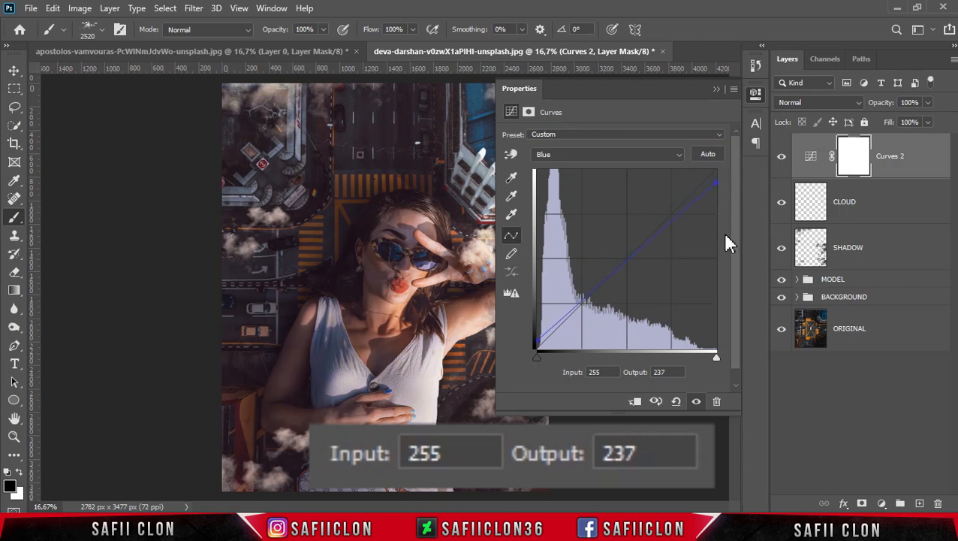
{"action": "left_click", "coordinate": [715, 94]}
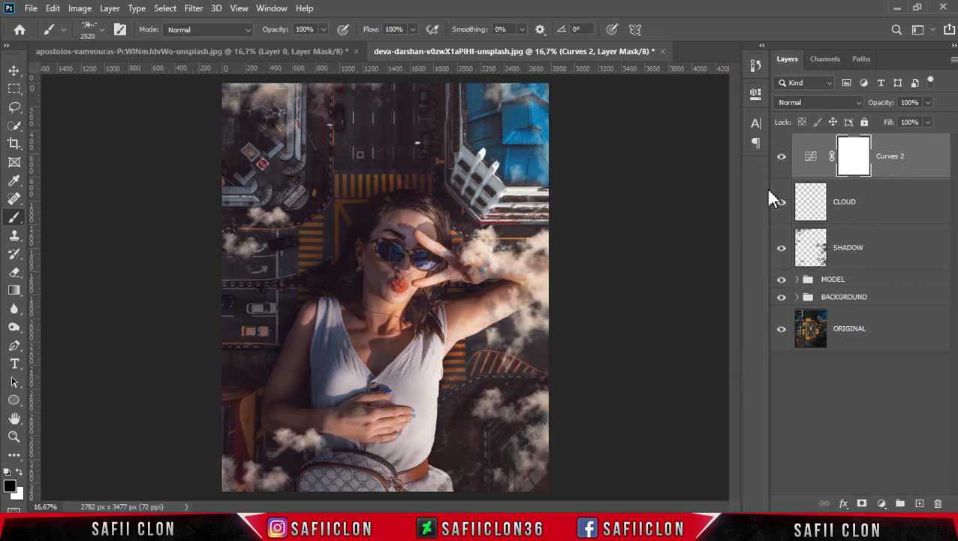
Stamp the visible composite into a new layer above Curves 2 and rename it ALTERNATIVE
{"action": "left_click", "coordinate": [781, 157]}
{"action": "left_click", "coordinate": [911, 154]}
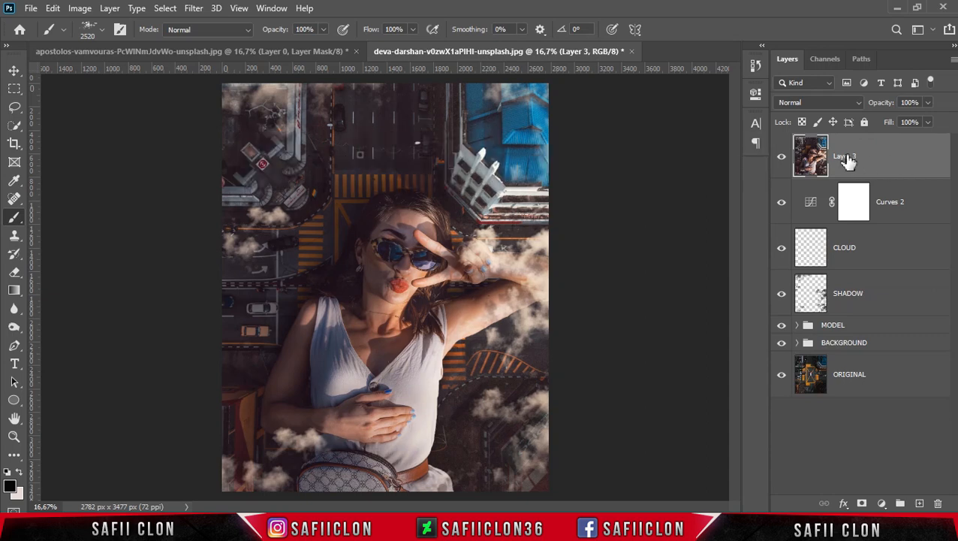
{"action": "double_click", "coordinate": [846, 157]}
{"action": "left_click", "coordinate": [915, 160]}
Convert the ALTERNATIVE layer to a smart object and open the Camera Raw Filter on it
{"action": "right_click", "coordinate": [903, 160]}
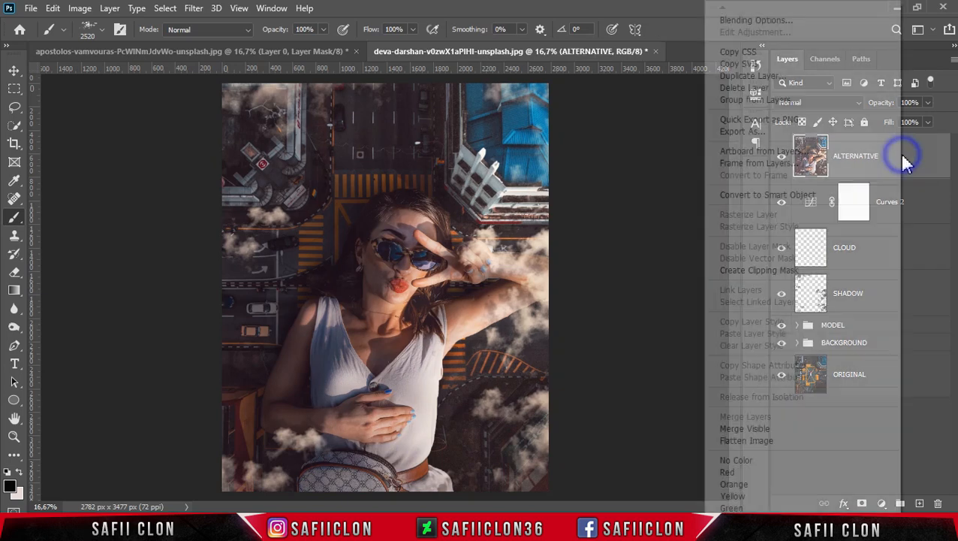
{"action": "left_click", "coordinate": [733, 193]}
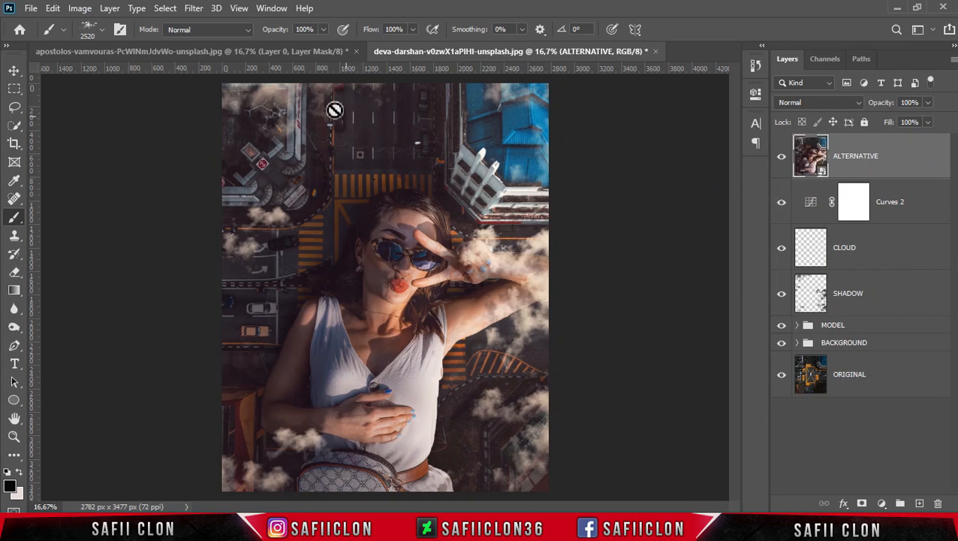
{"action": "left_click", "coordinate": [194, 11]}
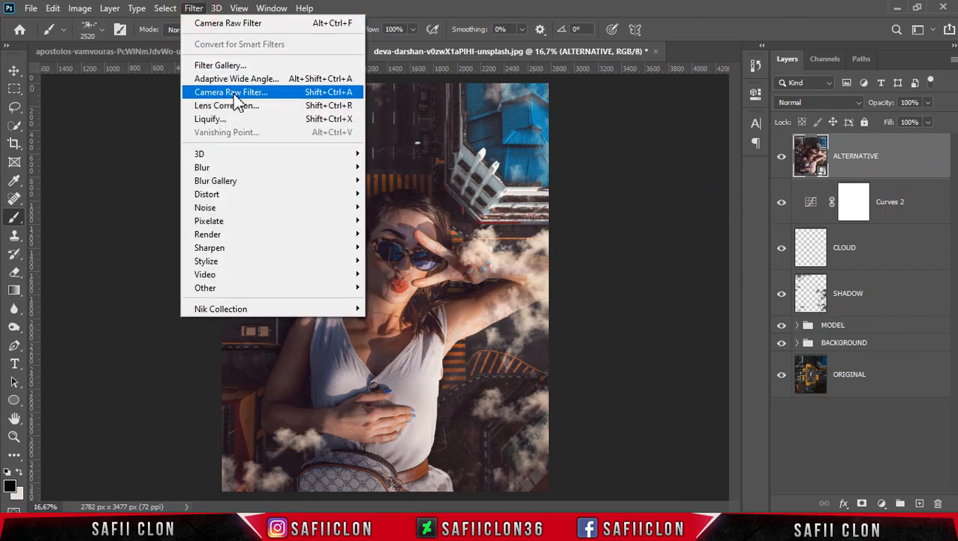
{"action": "left_click", "coordinate": [235, 97]}
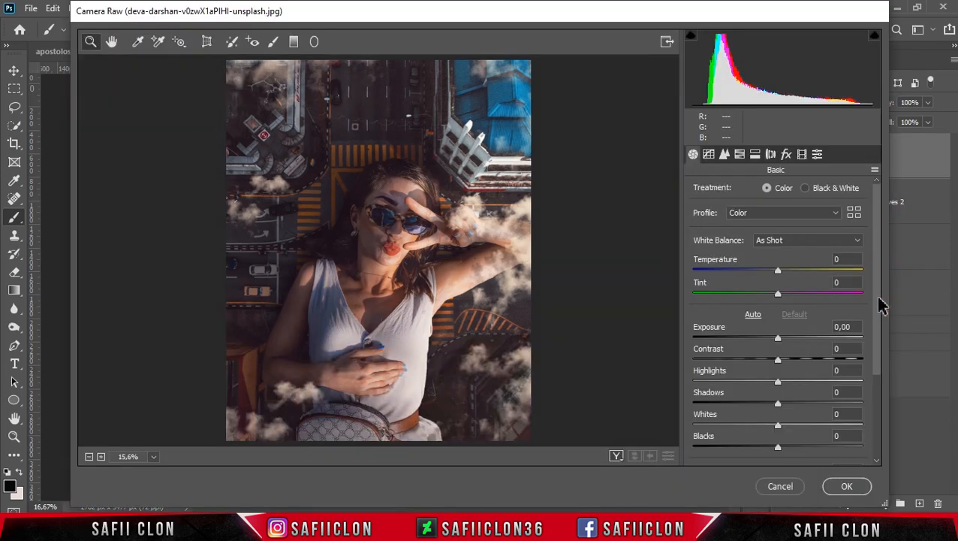
Set the basic tone values to Contrast +10, Highlights +27, Whites +19 and Blacks -22
{"action": "left_click_drag", "start_coordinate": [877, 323], "coordinate": [875, 385]}
{"action": "left_click_drag", "start_coordinate": [777, 277], "coordinate": [802, 304]}
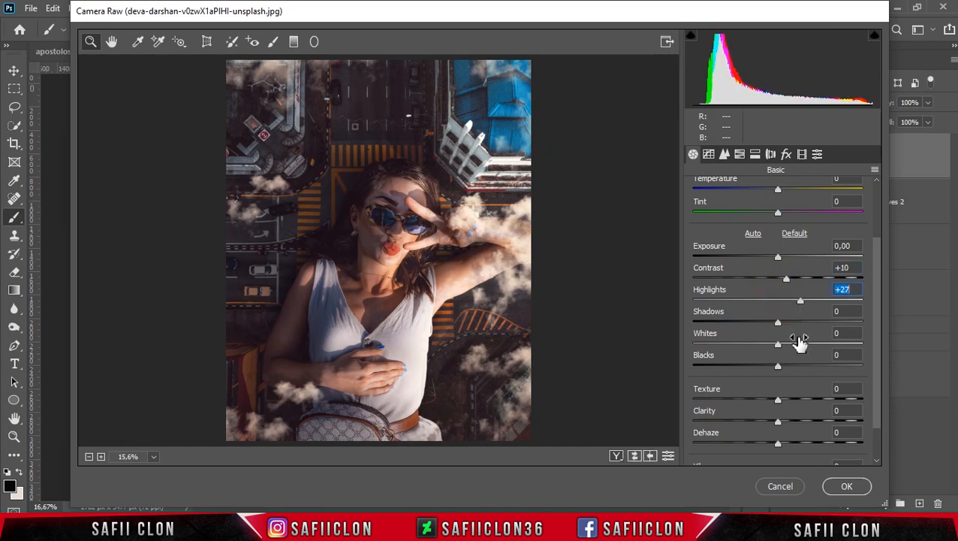
{"action": "left_click_drag", "start_coordinate": [781, 349], "coordinate": [783, 347]}
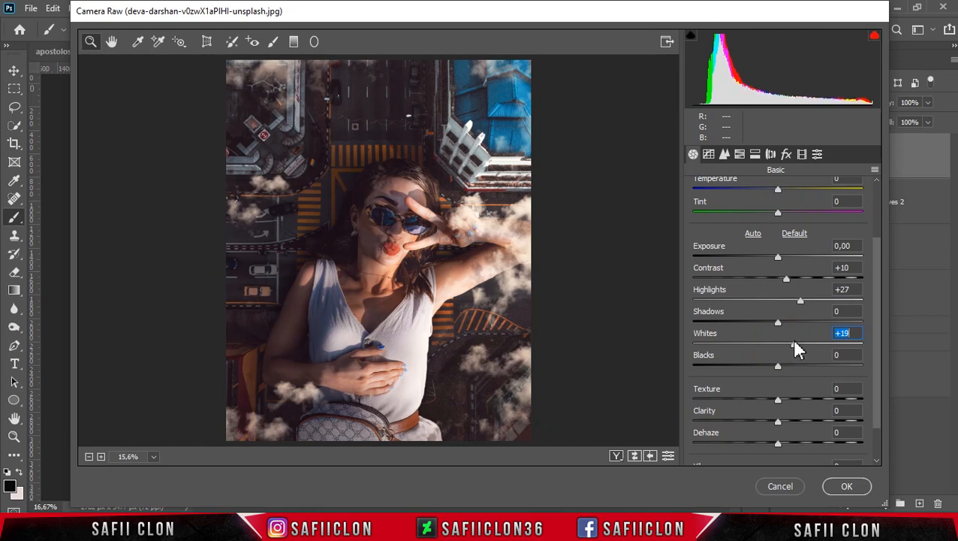
{"action": "left_click_drag", "start_coordinate": [777, 366], "coordinate": [760, 367]}
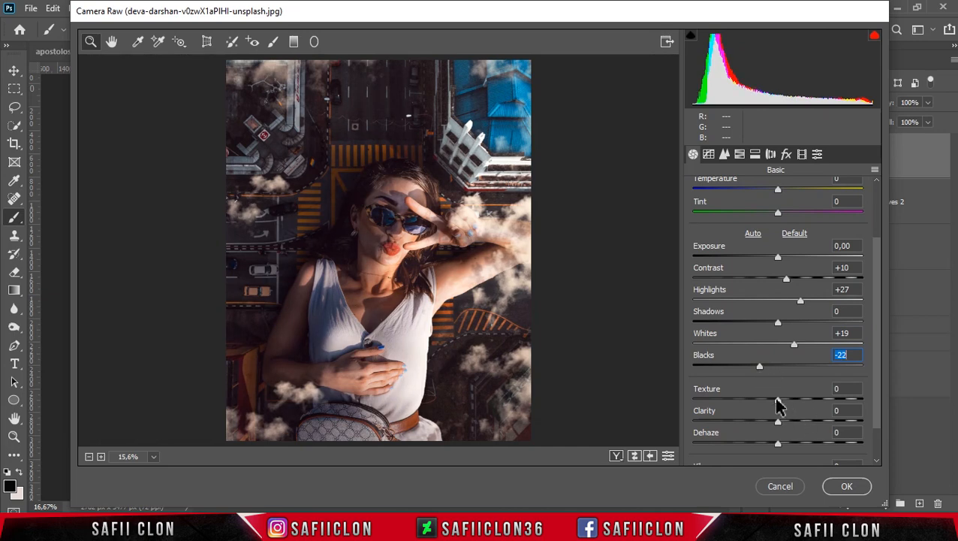
Set Texture to -13 and Vibrance to +16
{"action": "left_click_drag", "start_coordinate": [776, 400], "coordinate": [768, 402]}
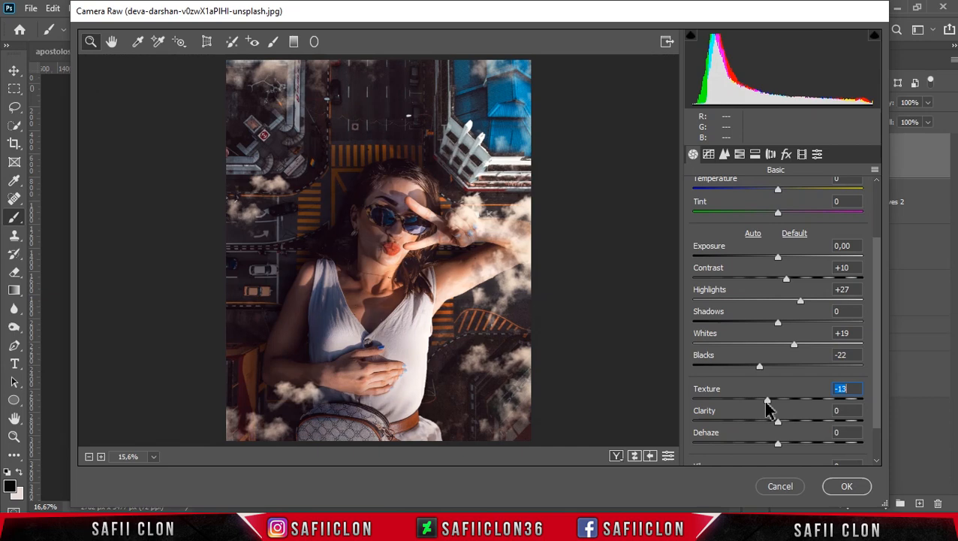
{"action": "left_click_drag", "start_coordinate": [877, 389], "coordinate": [877, 434]}
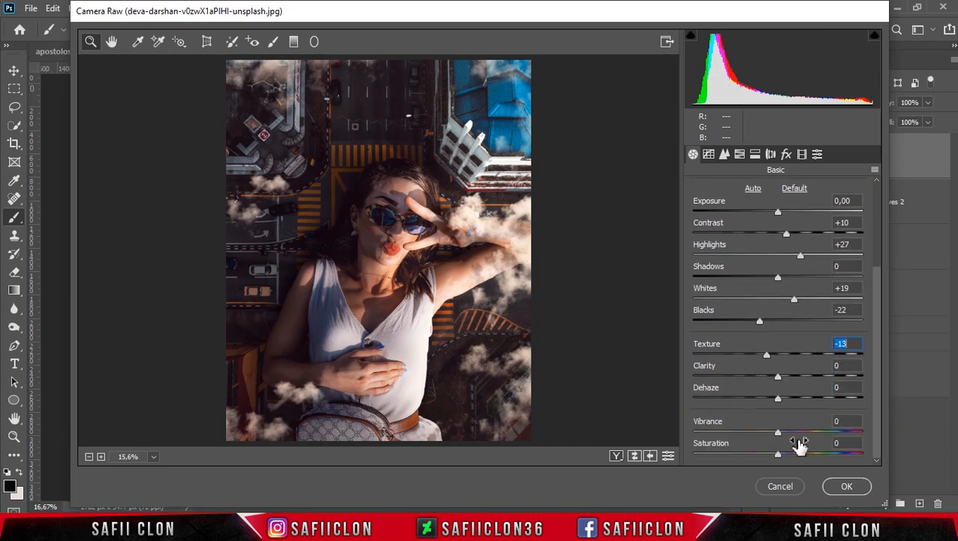
{"action": "left_click_drag", "start_coordinate": [778, 436], "coordinate": [788, 438]}
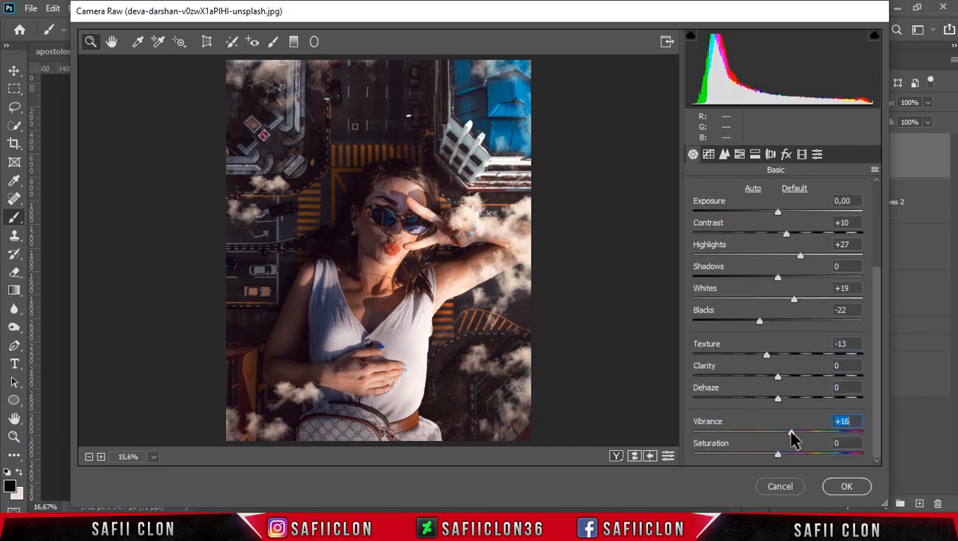
Apply noise reduction with Luminance 25 and Color 25
{"action": "left_click", "coordinate": [725, 157]}
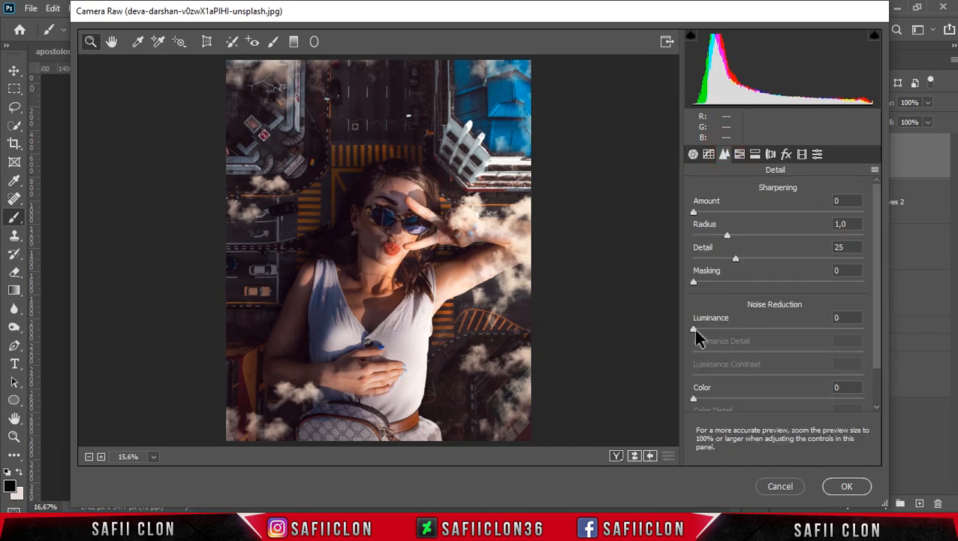
{"action": "left_click_drag", "start_coordinate": [696, 331], "coordinate": [734, 331]}
{"action": "left_click_drag", "start_coordinate": [699, 398], "coordinate": [736, 404]}
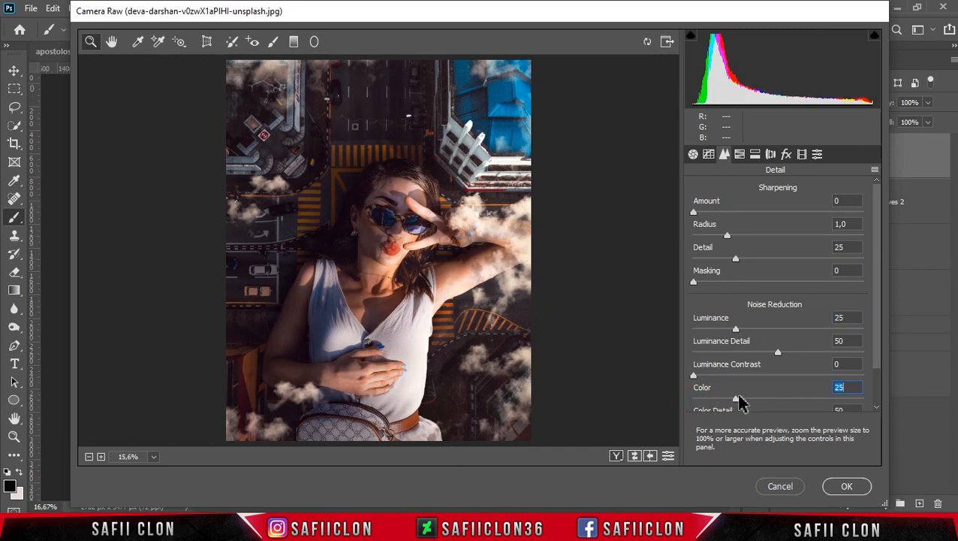
In the HSL adjustments, set the Aquas hue to +28, Oranges luminance to +32 and Blues luminance to +18
{"action": "left_click", "coordinate": [740, 154]}
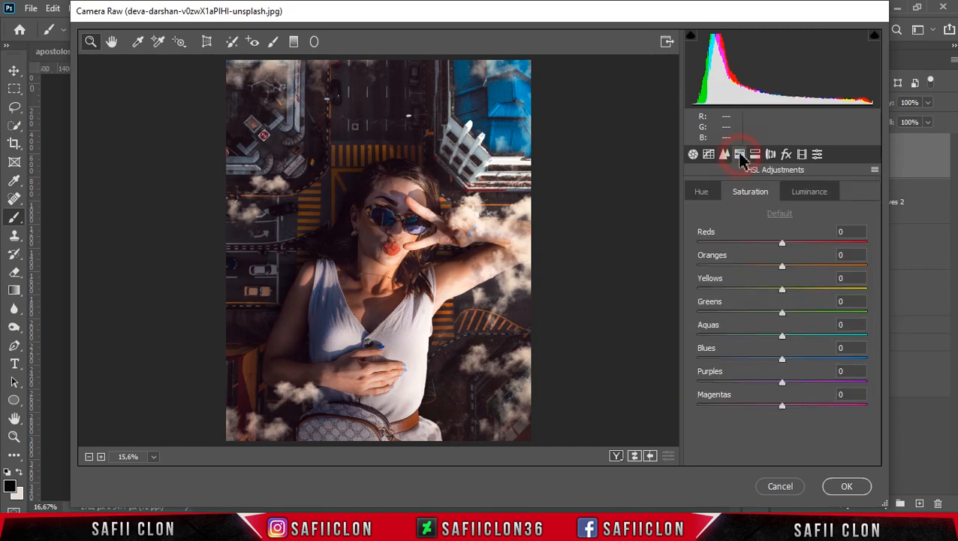
{"action": "left_click", "coordinate": [698, 194]}
{"action": "left_click_drag", "start_coordinate": [783, 340], "coordinate": [810, 343]}
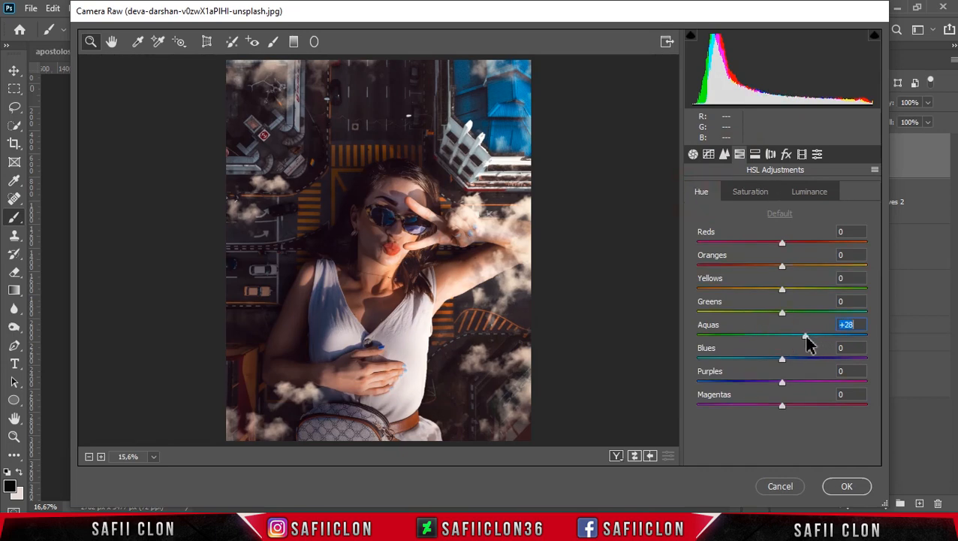
{"action": "left_click", "coordinate": [811, 197]}
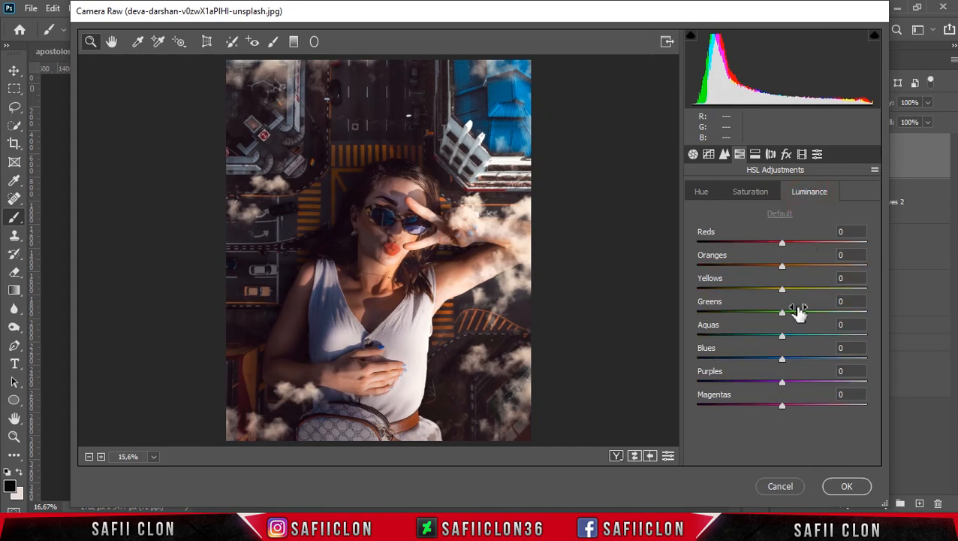
{"action": "left_click_drag", "start_coordinate": [783, 268], "coordinate": [811, 272]}
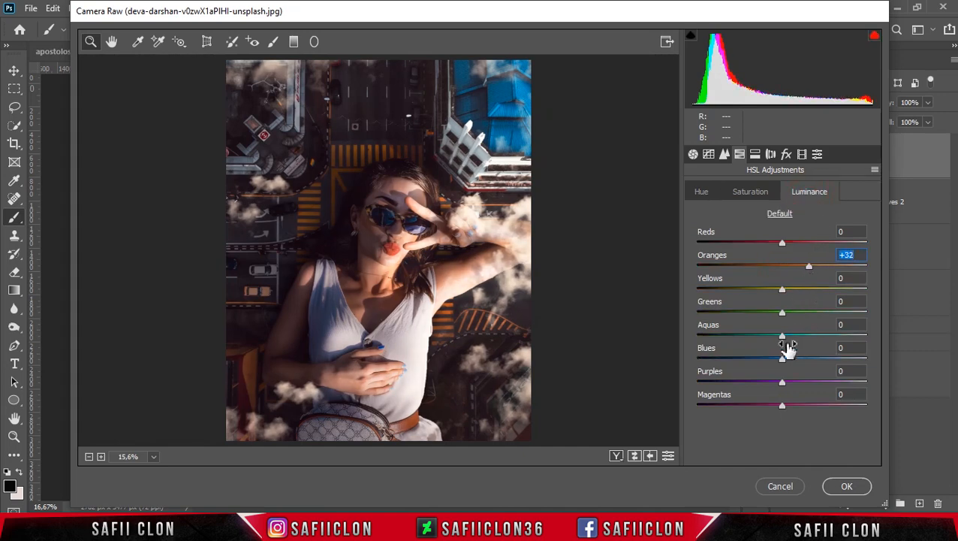
{"action": "left_click_drag", "start_coordinate": [781, 364], "coordinate": [796, 366]}
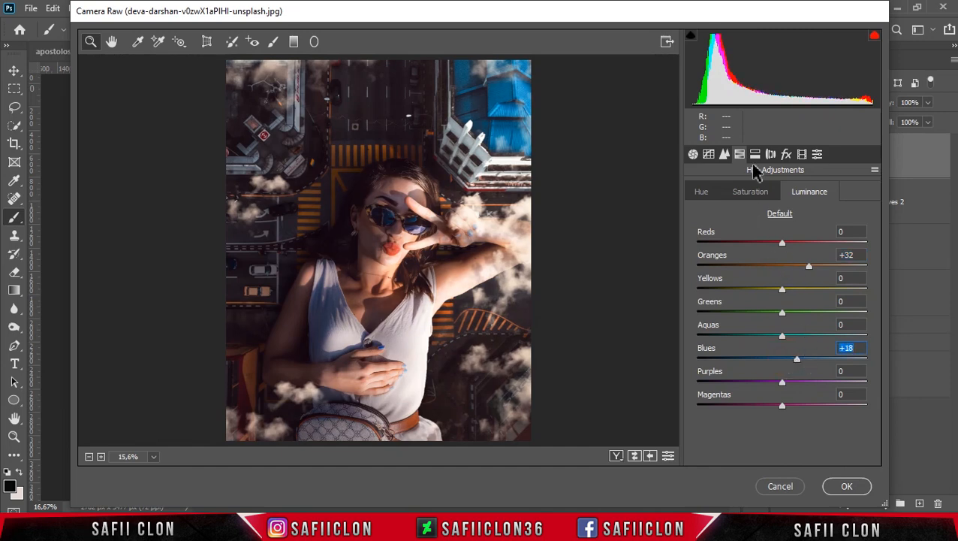
Split-tone the highlights with Hue 42 and Saturation 31
{"action": "left_click", "coordinate": [755, 154]}
{"action": "left_click", "coordinate": [702, 213]}
{"action": "left_click_drag", "start_coordinate": [703, 214], "coordinate": [722, 219]}
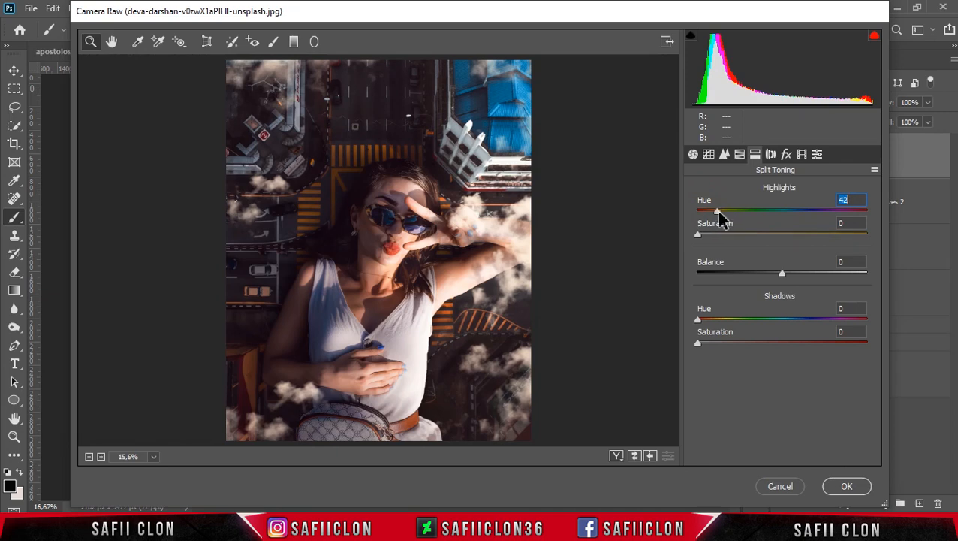
{"action": "left_click_drag", "start_coordinate": [702, 239], "coordinate": [731, 239]}
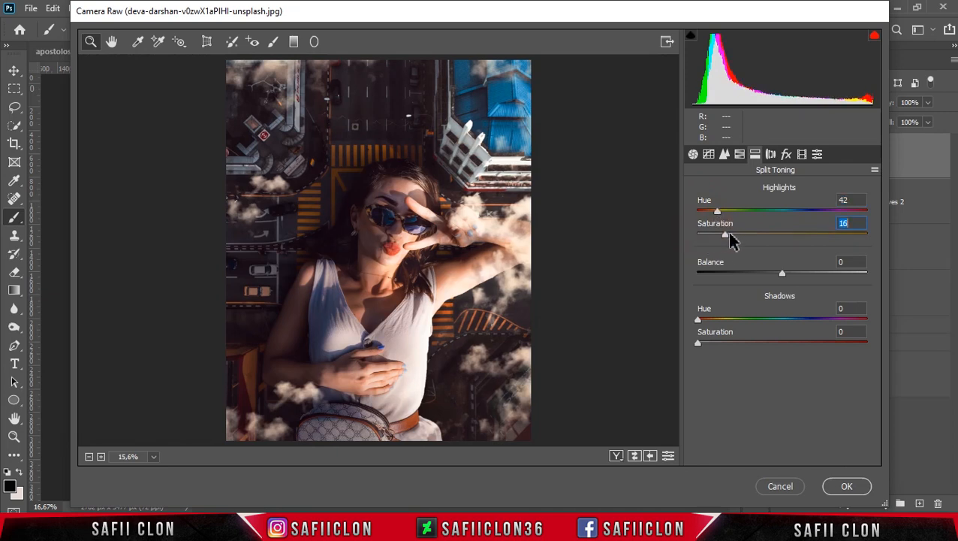
{"action": "left_click_drag", "start_coordinate": [754, 241], "coordinate": [756, 242]}
Split-tone the shadows with Hue 189 and Saturation 11, and set the Balance to +20
{"action": "left_click_drag", "start_coordinate": [698, 320], "coordinate": [790, 324]}
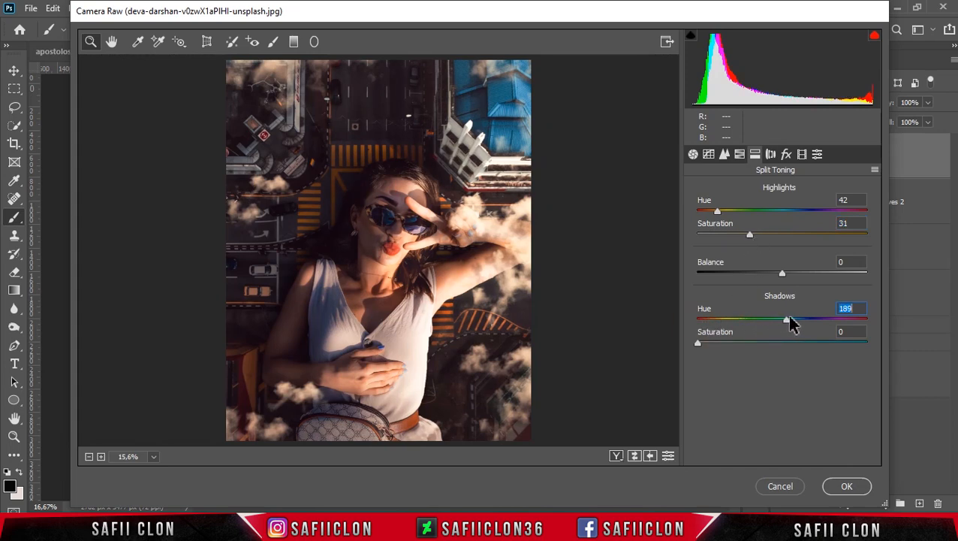
{"action": "left_click_drag", "start_coordinate": [700, 344], "coordinate": [719, 349]}
{"action": "left_click_drag", "start_coordinate": [783, 274], "coordinate": [798, 276]}
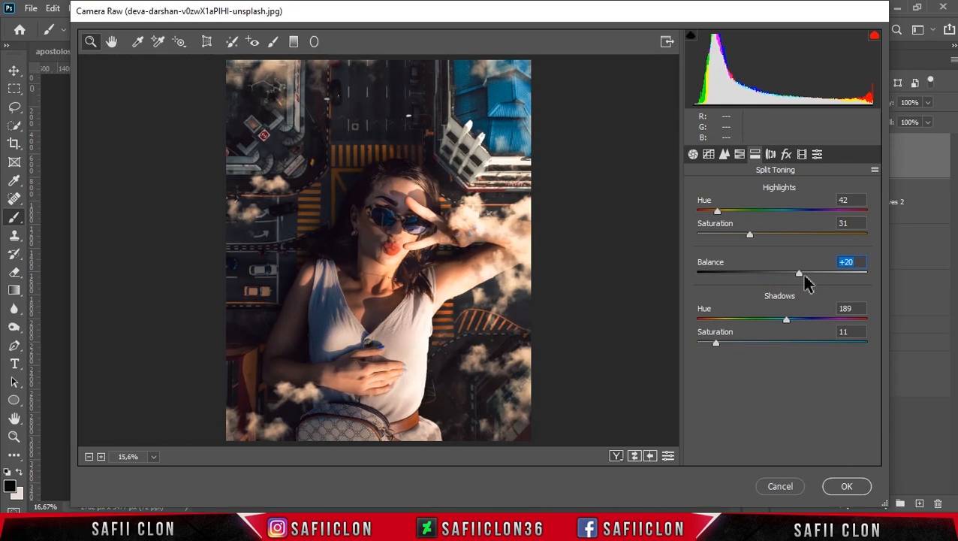
Add film grain to the image with Amount 46 and Size 33
{"action": "left_click", "coordinate": [786, 154]}
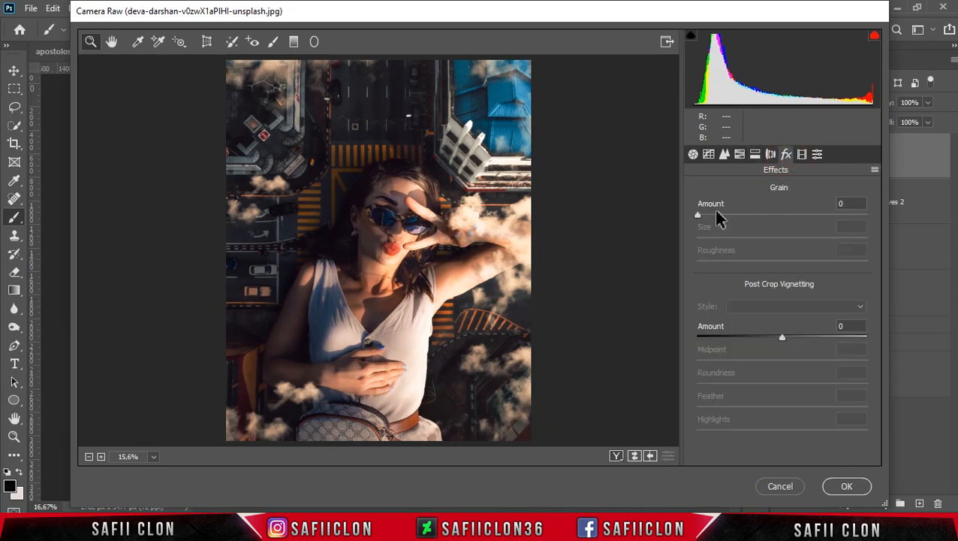
{"action": "left_click_drag", "start_coordinate": [698, 214], "coordinate": [771, 214]}
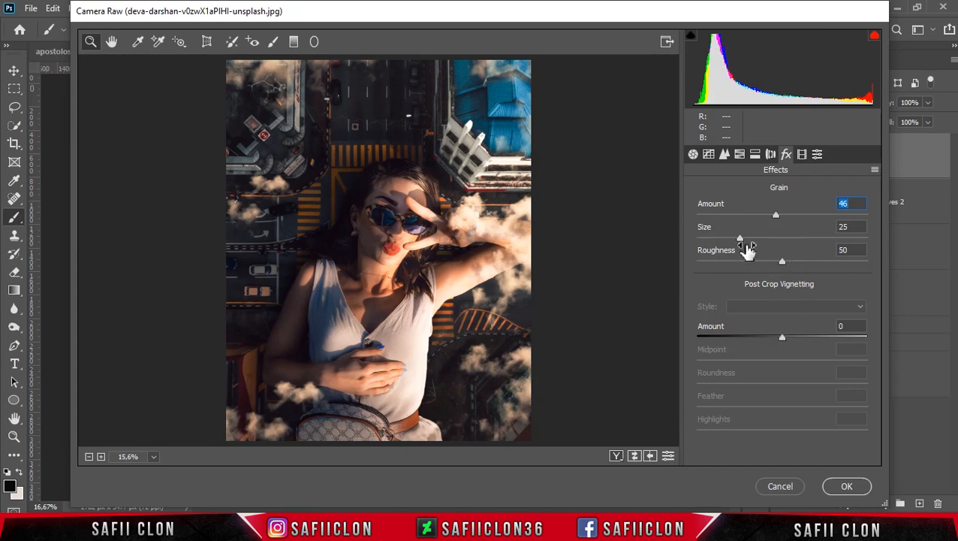
{"action": "left_click_drag", "start_coordinate": [744, 241], "coordinate": [759, 240]}
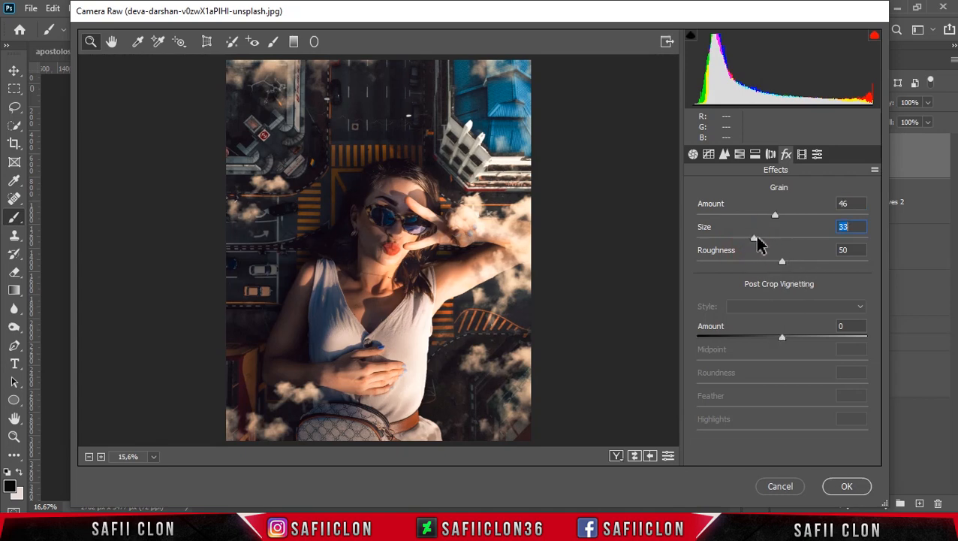
Set the Blue Primary hue to -15 in the Calibration settings and compare the before and after views
{"action": "left_click", "coordinate": [802, 154]}
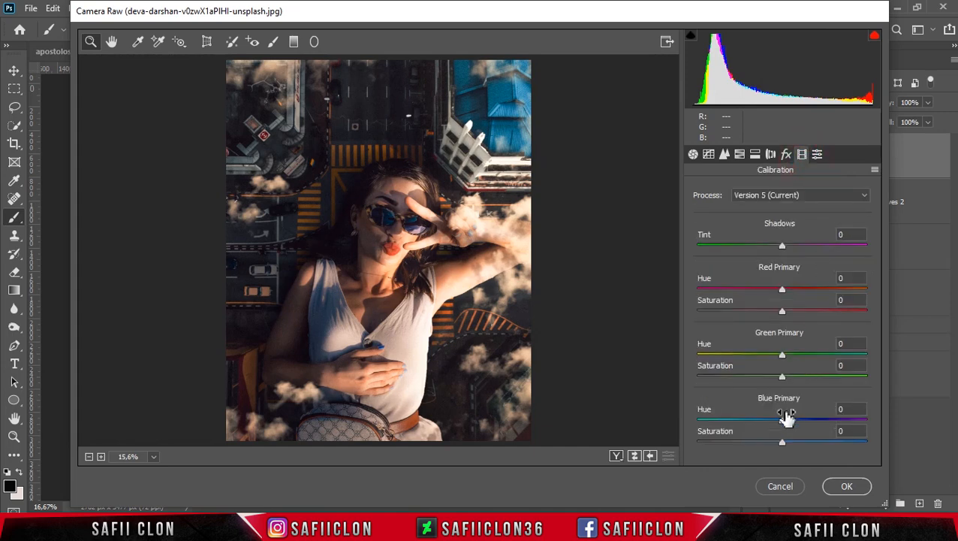
{"action": "left_click_drag", "start_coordinate": [783, 420], "coordinate": [771, 420]}
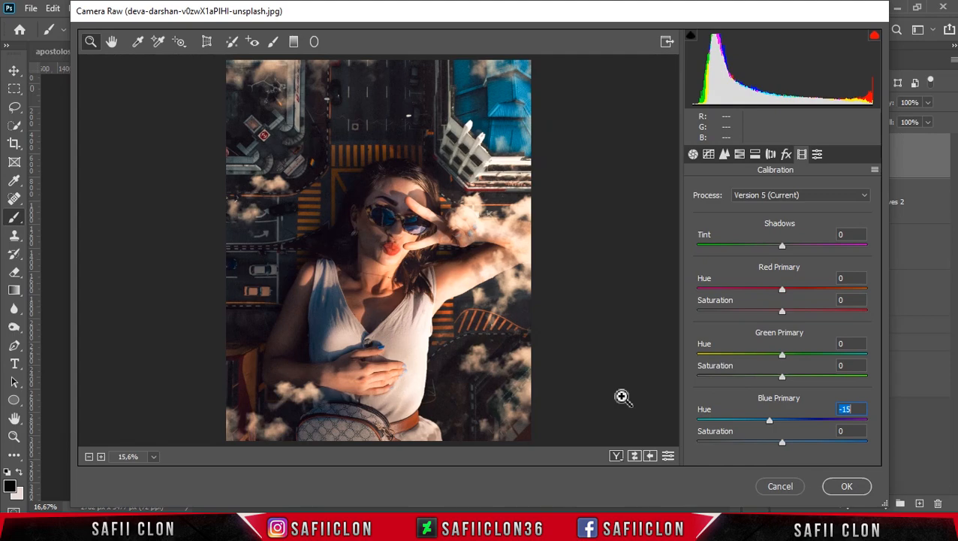
{"action": "left_click", "coordinate": [615, 457]}
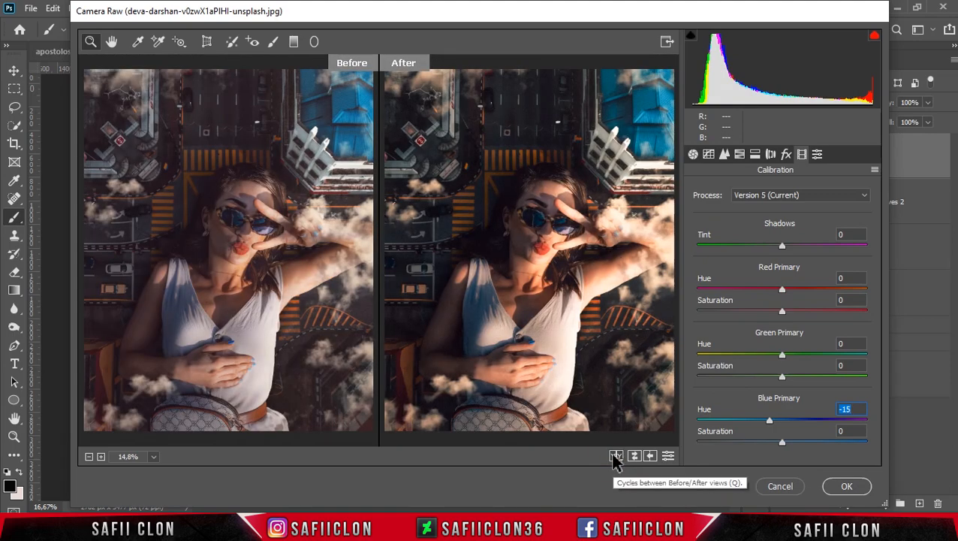
{"action": "left_click", "coordinate": [615, 456]}
{"action": "left_click", "coordinate": [615, 456]}
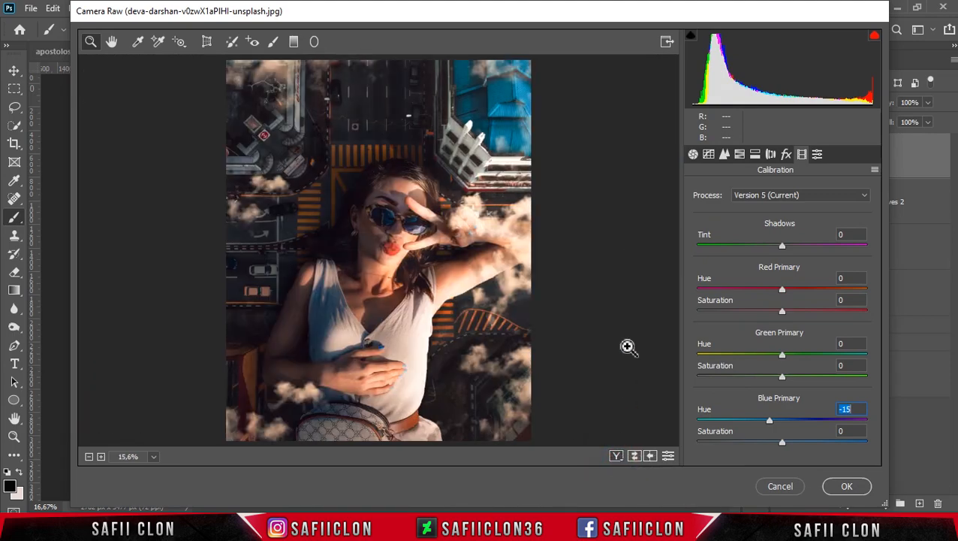
Darken the photo's left side with a horizontal graduated filter ending at the woman's face, using Exposure -0.65 and adjusted tonal settings
{"action": "left_click", "coordinate": [293, 41]}
{"action": "left_click_drag", "start_coordinate": [253, 244], "coordinate": [413, 246]}
{"action": "left_click", "coordinate": [844, 249]}
{"action": "left_click_drag", "start_coordinate": [770, 263], "coordinate": [765, 264]}
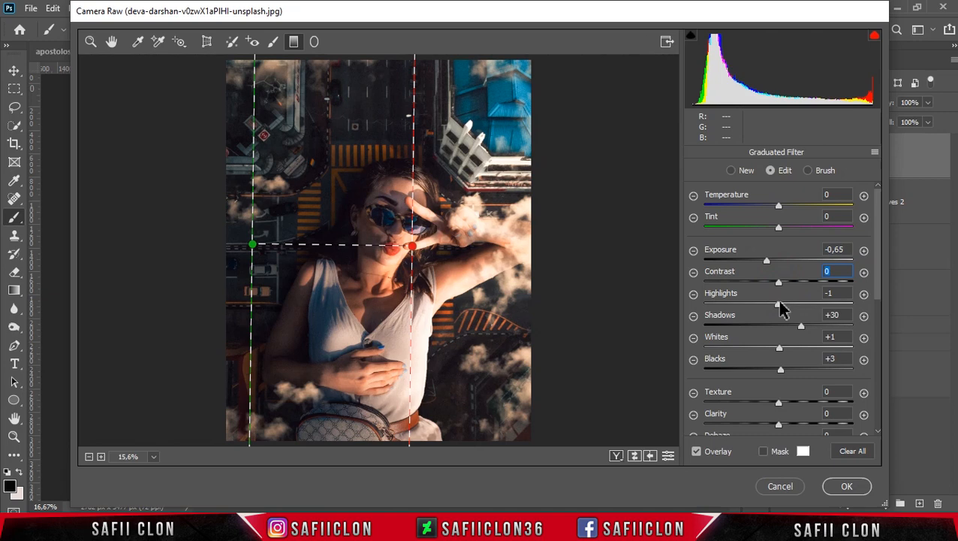
{"action": "left_click_drag", "start_coordinate": [803, 336], "coordinate": [796, 335]}
{"action": "left_click", "coordinate": [781, 372]}
{"action": "left_click_drag", "start_coordinate": [880, 299], "coordinate": [880, 333]}
{"action": "left_click", "coordinate": [90, 41]}
Compare the before and after views of the full grading, and apply the Camera Raw filter to the ALTERNATIVE layer
{"action": "left_click", "coordinate": [616, 456]}
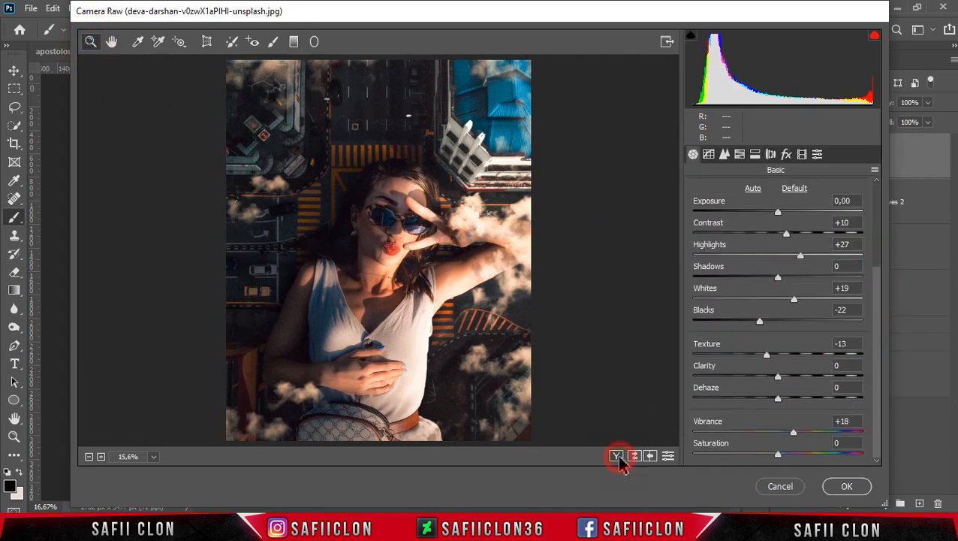
{"action": "left_click", "coordinate": [616, 455]}
{"action": "left_click", "coordinate": [617, 455]}
{"action": "left_click", "coordinate": [617, 456]}
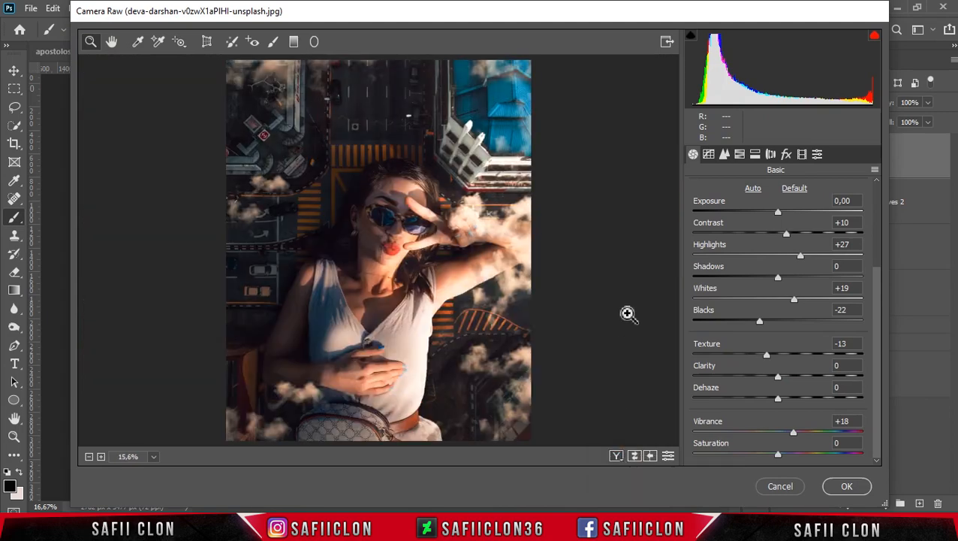
{"action": "left_click", "coordinate": [848, 486]}
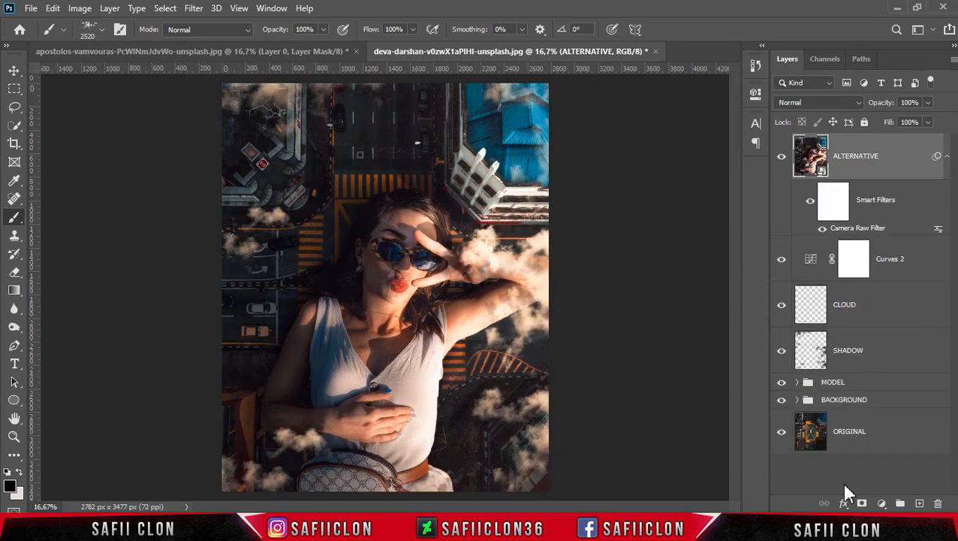
{"action": "key", "text": "ctrl+minus"}
{"action": "key", "text": "ctrl+minus"}
{"action": "key", "text": "ctrl+plus"}
{"action": "key", "text": "ctrl+plus"}
{"action": "key", "text": "ctrl+plus"}
{"action": "key", "text": "ctrl+plus"}
{"action": "key", "text": "ctrl+minus"}
{"action": "key", "text": "ctrl+minus"}
Group all layers from ALTERNATIVE down to the BACKGROUND group into a new group named EDIT
{"action": "left_click", "coordinate": [886, 405], "text": "shift"}
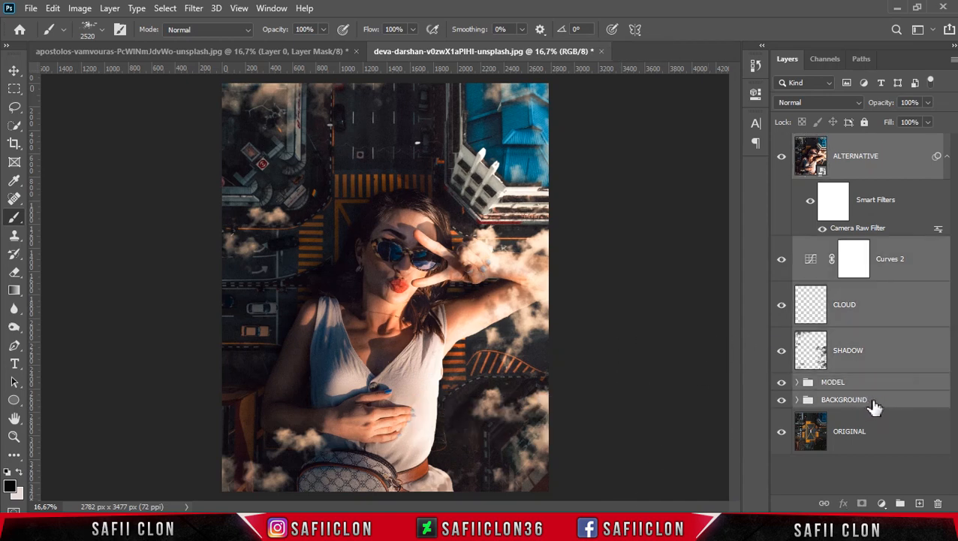
{"action": "right_click", "coordinate": [877, 406]}
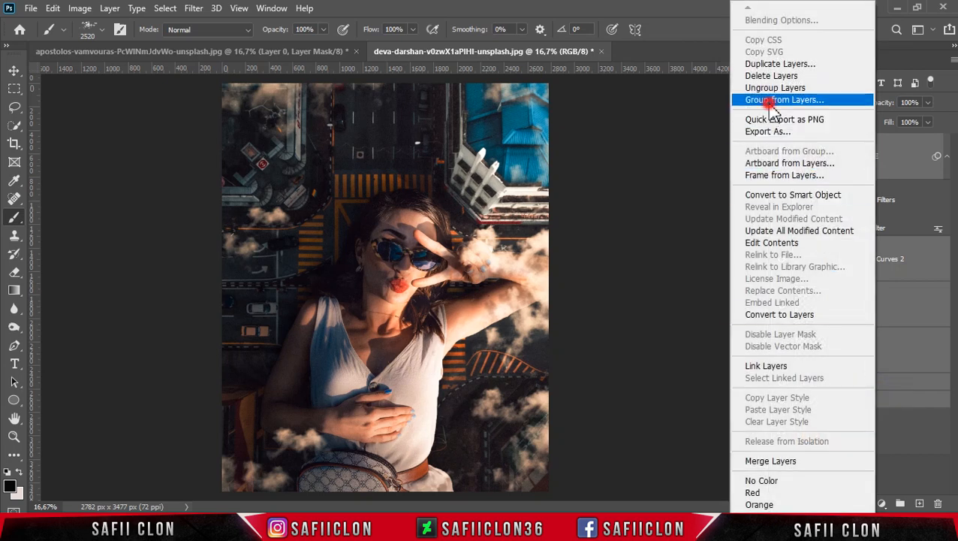
{"action": "left_click", "coordinate": [823, 96]}
{"action": "type", "text": "EDIT"}
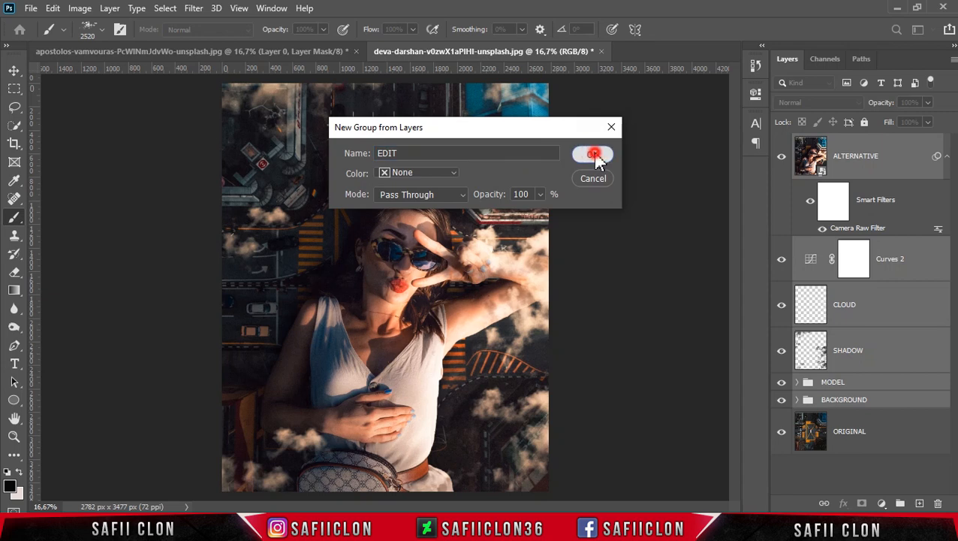
{"action": "left_click", "coordinate": [593, 155]}
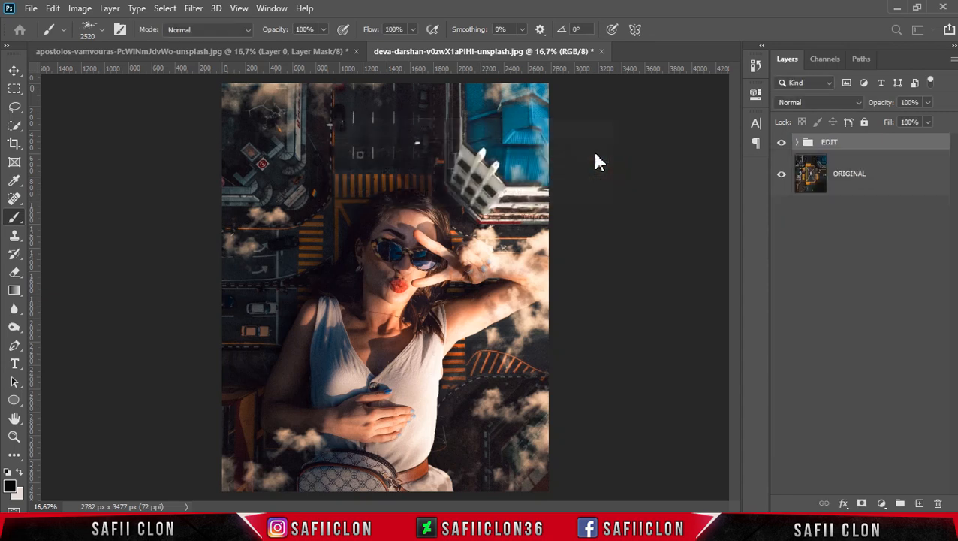
Compare the finished composite with the original photo by toggling the EDIT group's visibility
{"action": "left_click", "coordinate": [783, 148]}
{"action": "left_click", "coordinate": [783, 148]}
{"action": "left_click", "coordinate": [784, 149]}
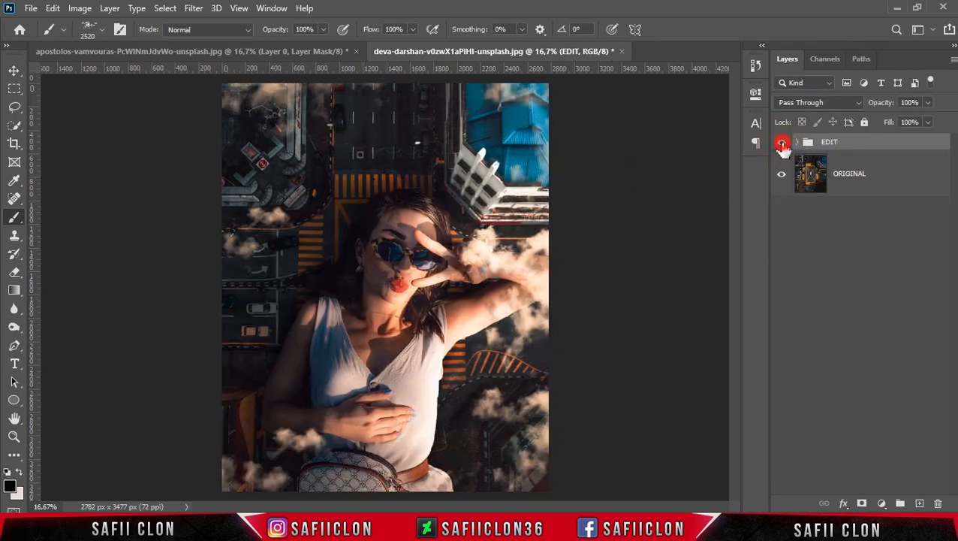
{"action": "left_click", "coordinate": [783, 148]}
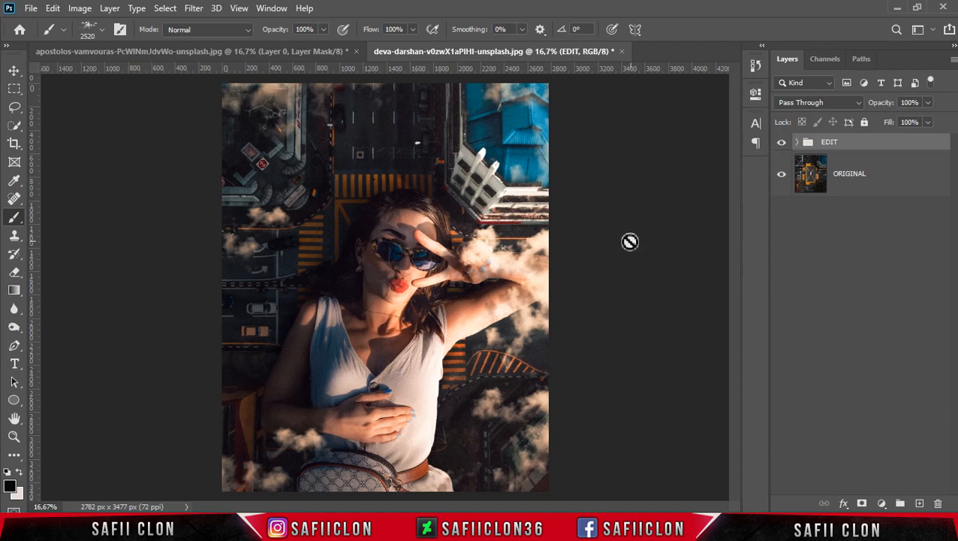